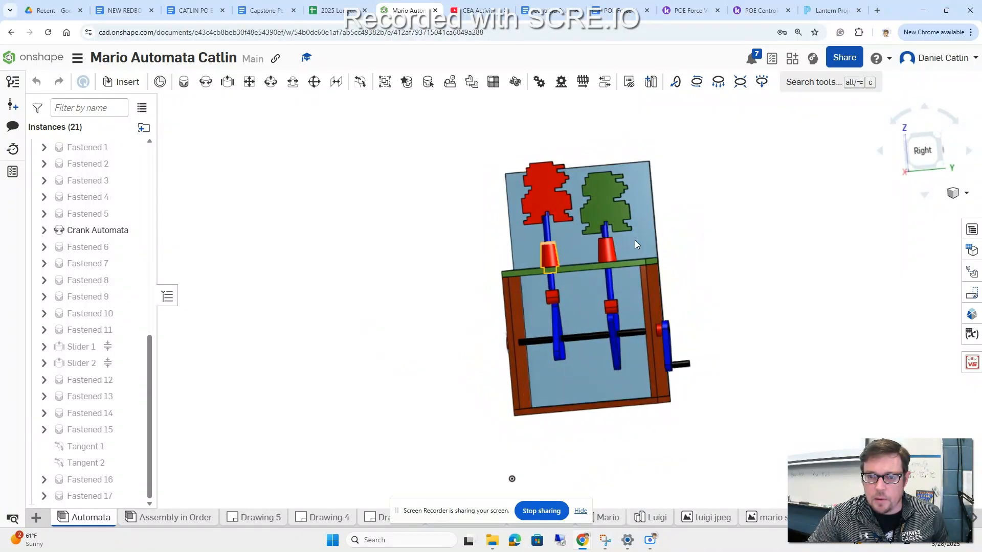
{"action": "right_click_drag", "start_coordinate": [770, 280], "coordinate": [760, 287]}
{"action": "left_click_drag", "start_coordinate": [649, 328], "coordinate": [581, 355]}
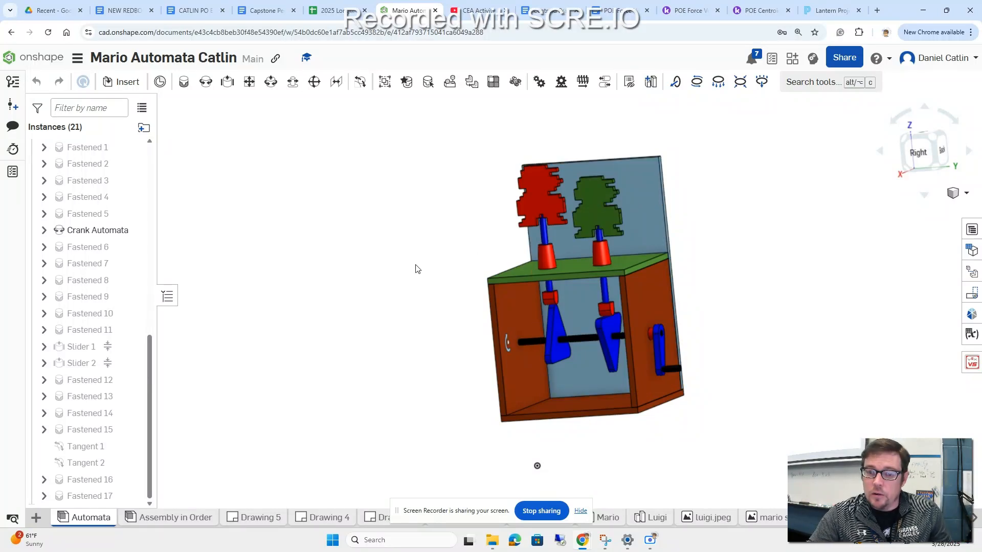
{"action": "key", "text": "shift+4"}
{"action": "right_click_drag", "start_coordinate": [436, 264], "coordinate": [422, 271]}
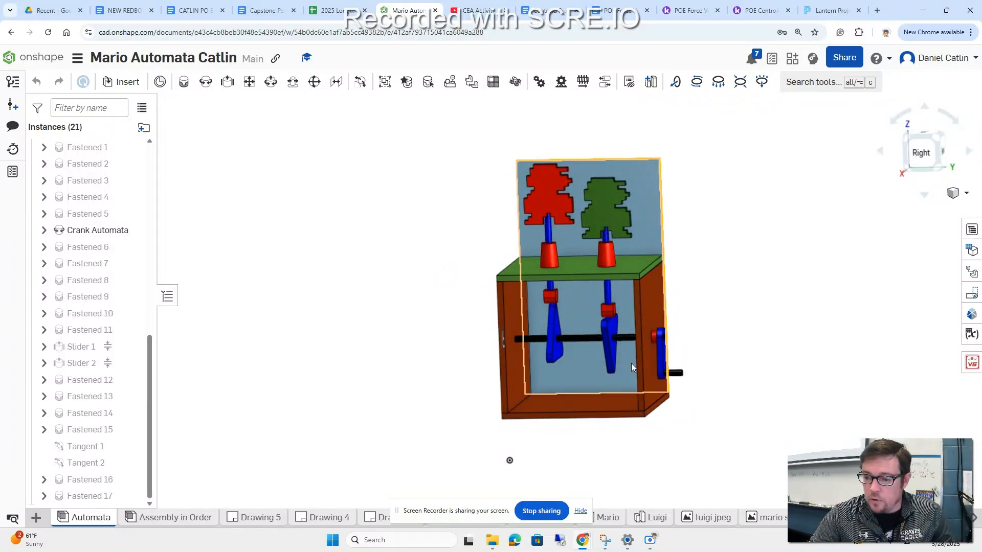
Step: Open the Triangle Cam part studio and check the material assigned to the Triangle Cam part
{"action": "left_click", "coordinate": [864, 518]}
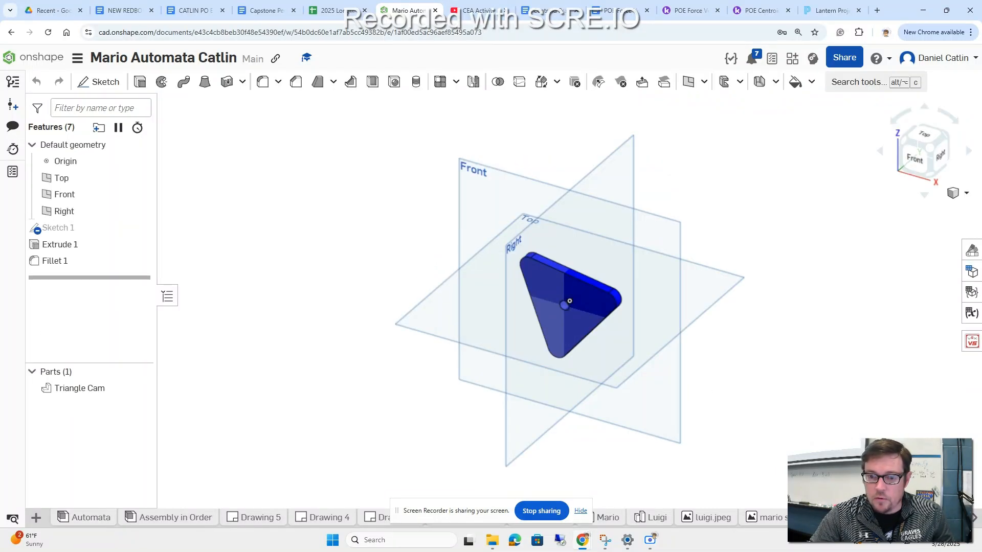
{"action": "mouse_move", "coordinate": [746, 369]}
{"action": "right_mouse_down"}
{"action": "mouse_move", "coordinate": [717, 349]}
{"action": "mouse_move", "coordinate": [753, 374]}
{"action": "right_mouse_up"}
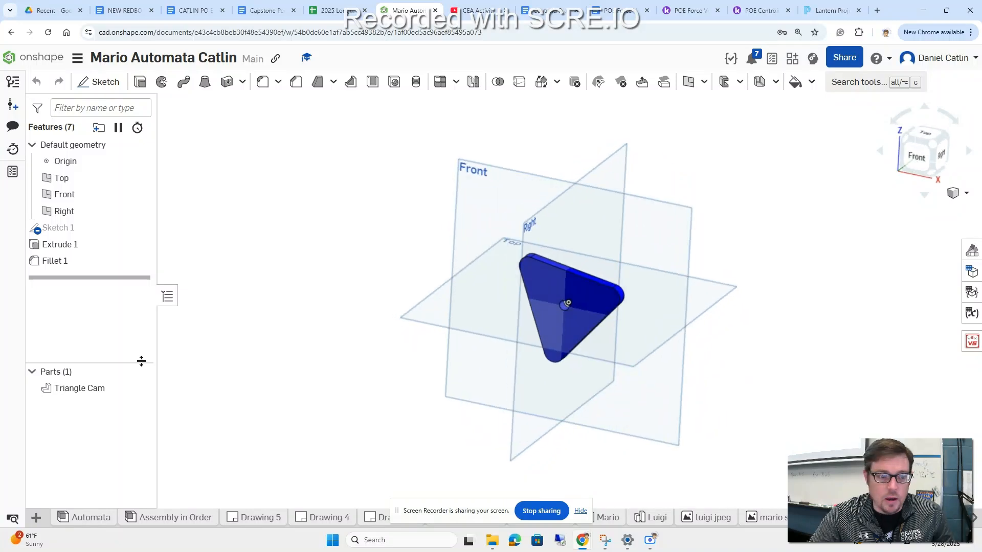
{"action": "right_click", "coordinate": [86, 394]}
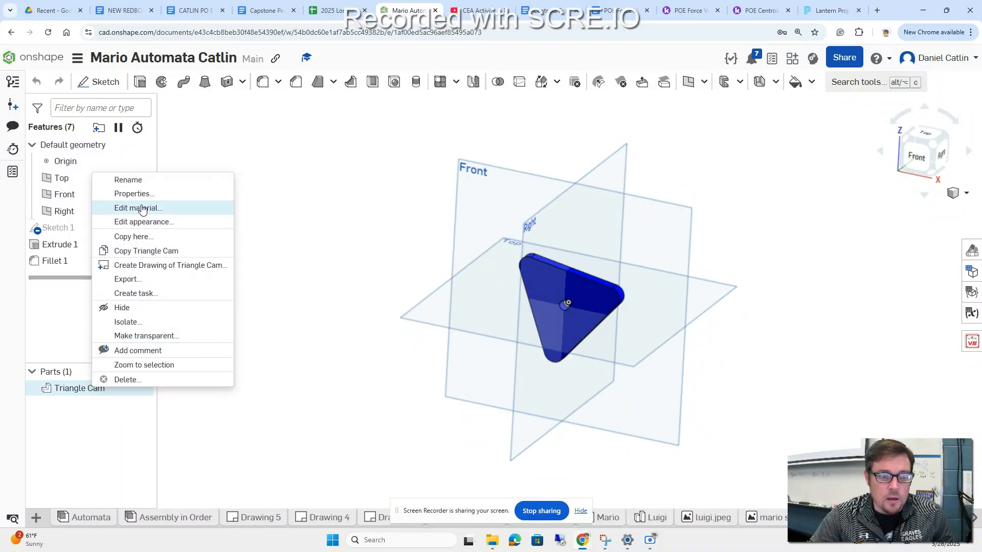
{"action": "left_click", "coordinate": [142, 209]}
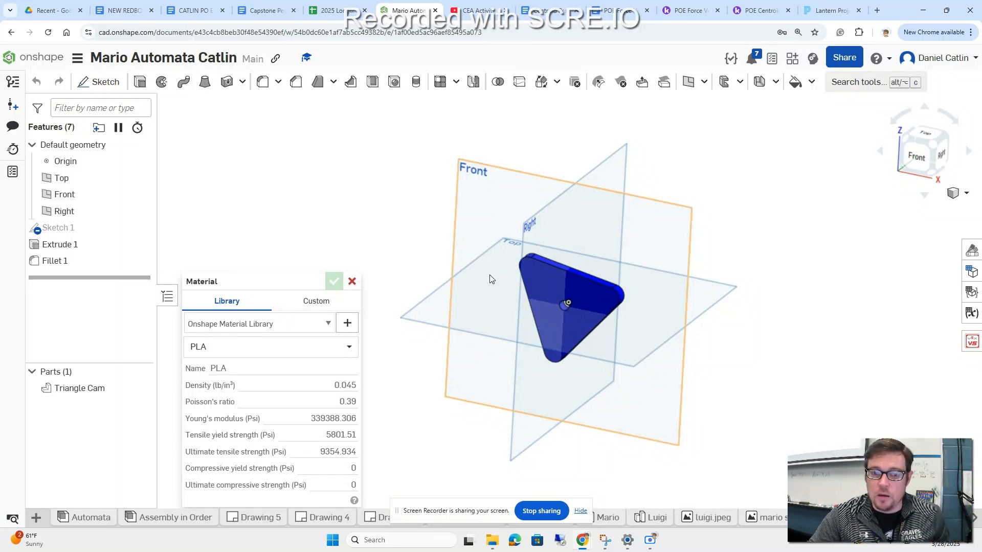
{"action": "left_click", "coordinate": [354, 282]}
{"action": "right_click_drag", "start_coordinate": [374, 266], "coordinate": [329, 273]}
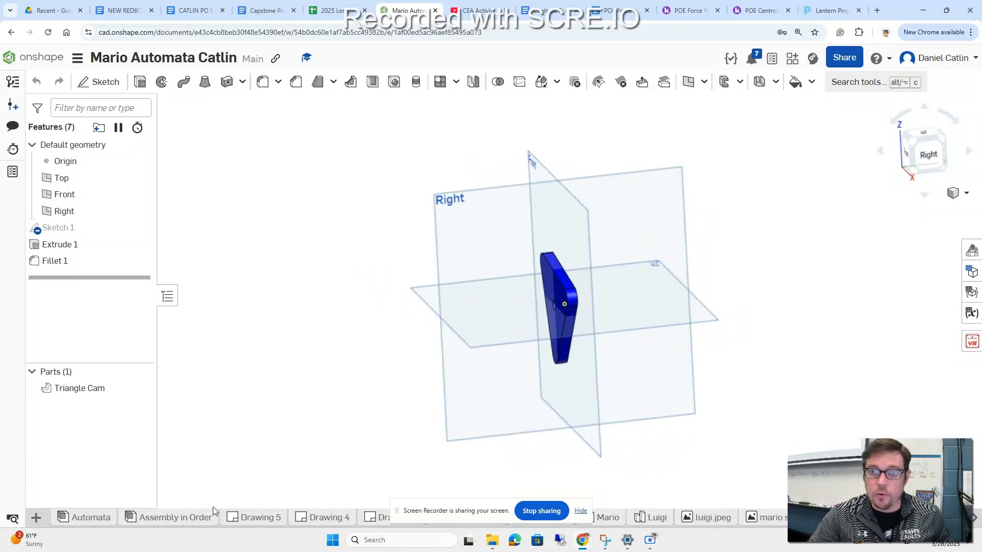
Step: Show the Automata assembly's bill of materials and remove its Part number and Description columns
{"action": "left_click", "coordinate": [88, 518]}
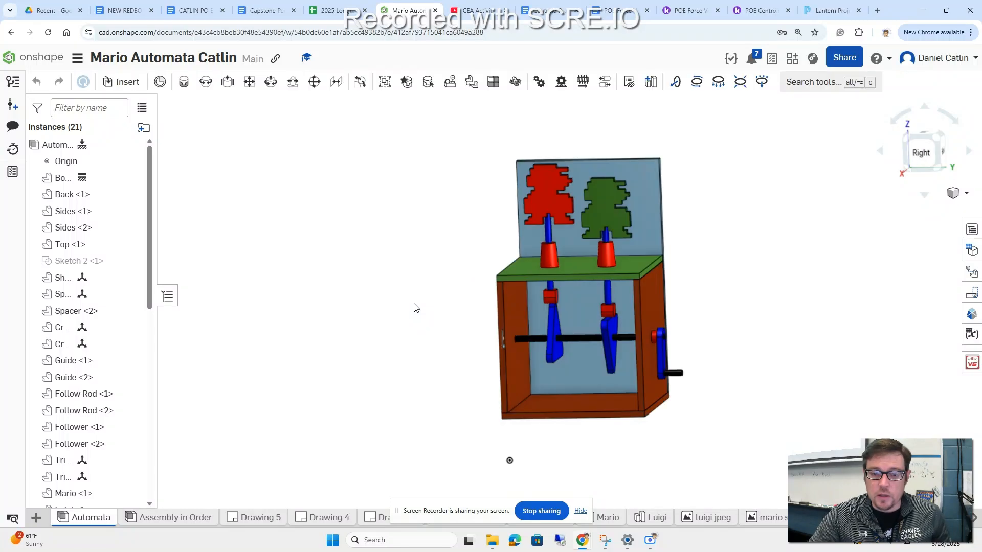
{"action": "mouse_move", "coordinate": [780, 316]}
{"action": "right_mouse_down"}
{"action": "mouse_move", "coordinate": [751, 317]}
{"action": "mouse_move", "coordinate": [788, 322]}
{"action": "mouse_move", "coordinate": [771, 322]}
{"action": "right_mouse_up"}
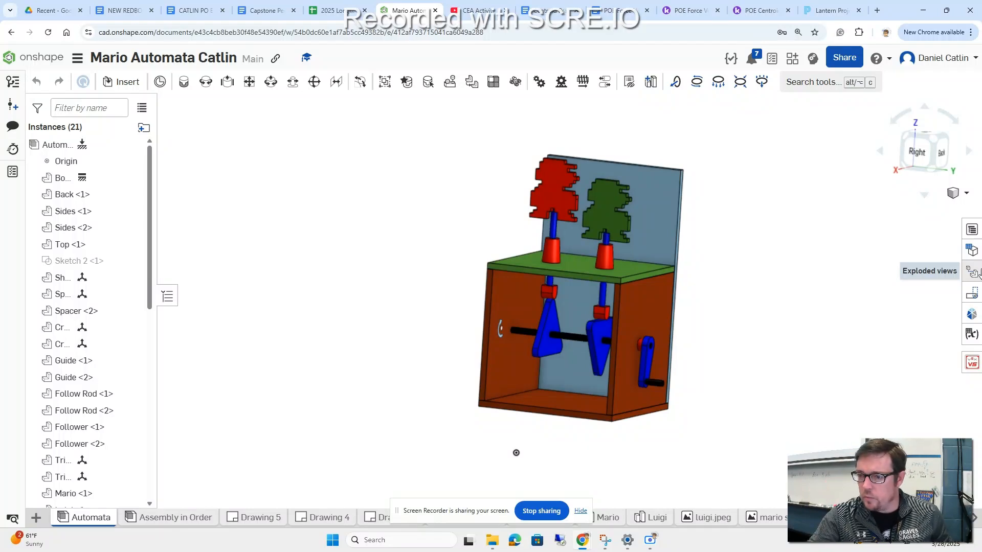
{"action": "left_click", "coordinate": [973, 231]}
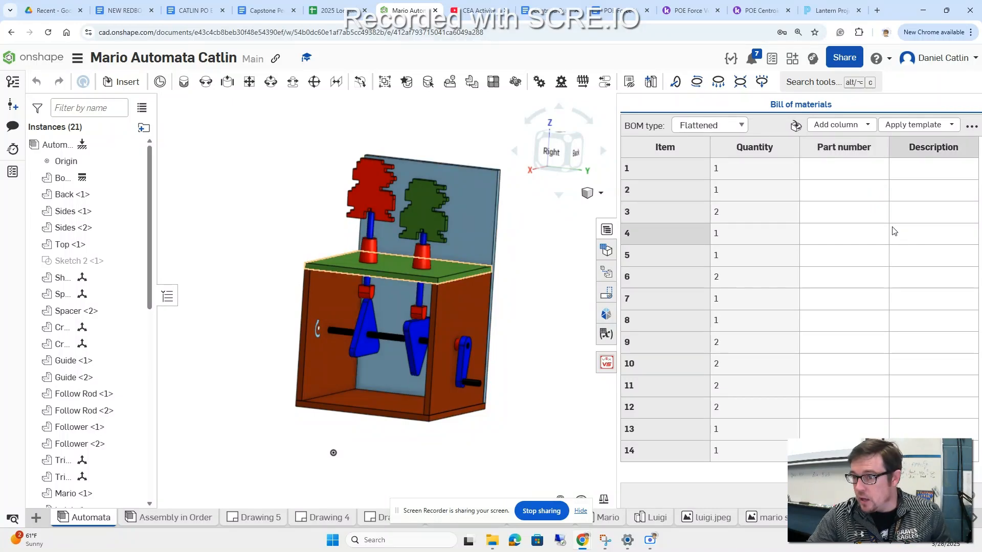
{"action": "left_click", "coordinate": [859, 153]}
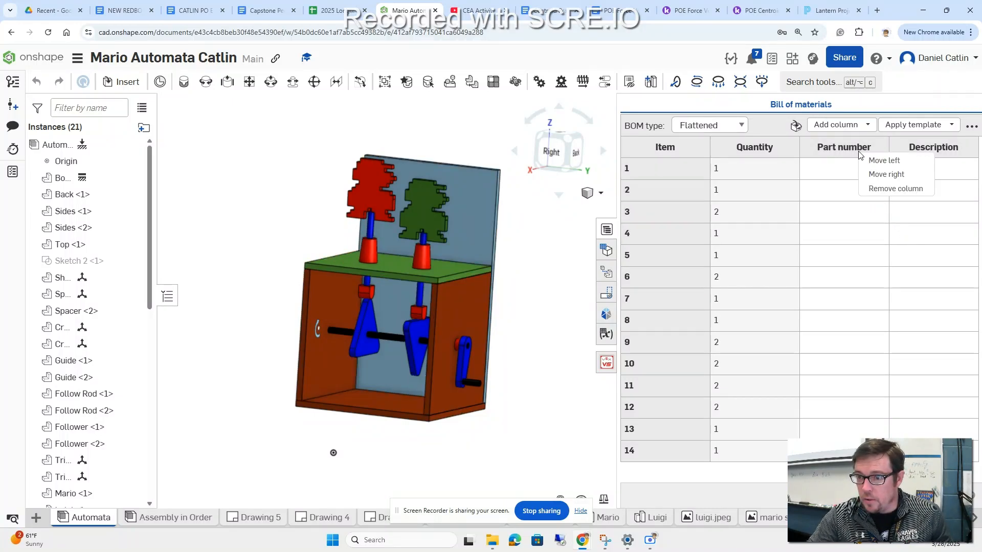
{"action": "left_click", "coordinate": [885, 189]}
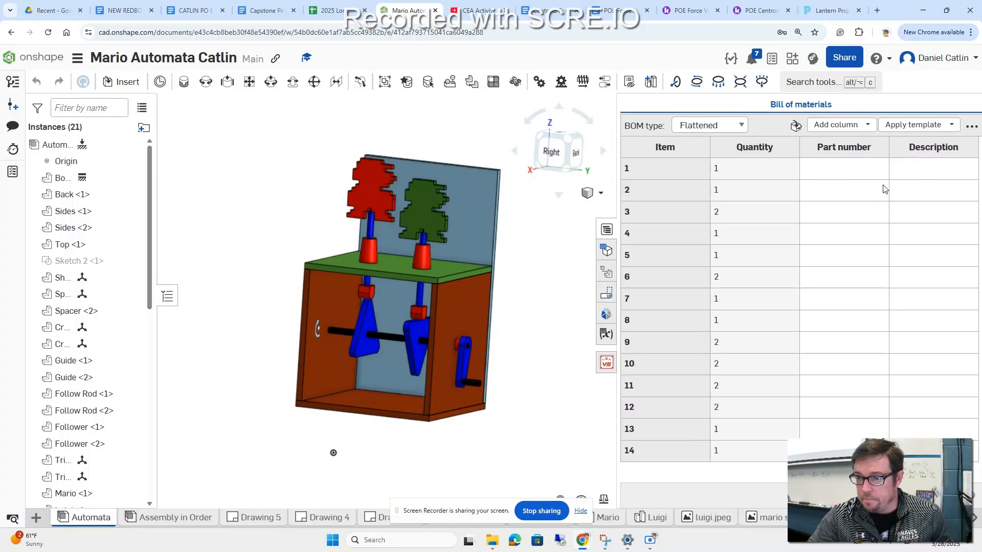
{"action": "left_click", "coordinate": [860, 152]}
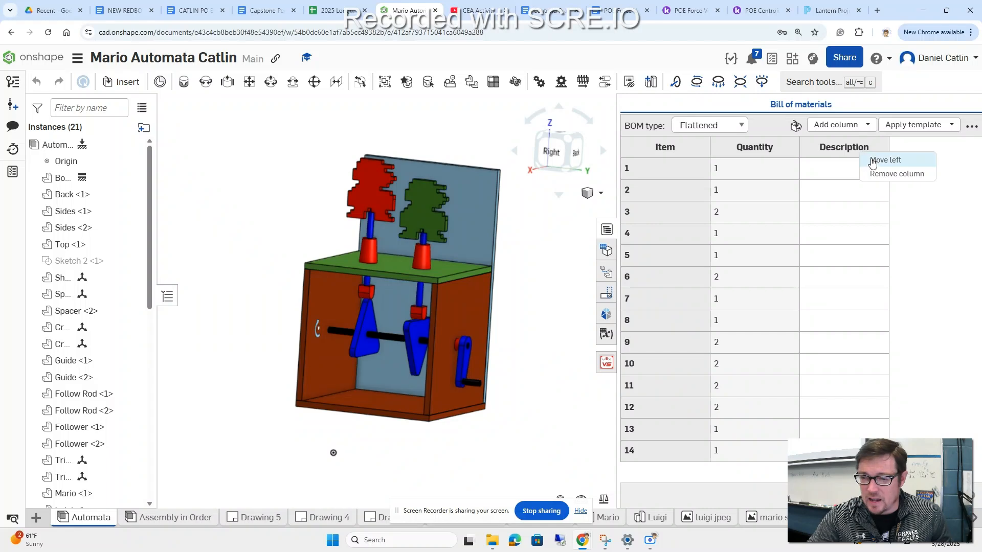
{"action": "left_click", "coordinate": [888, 175]}
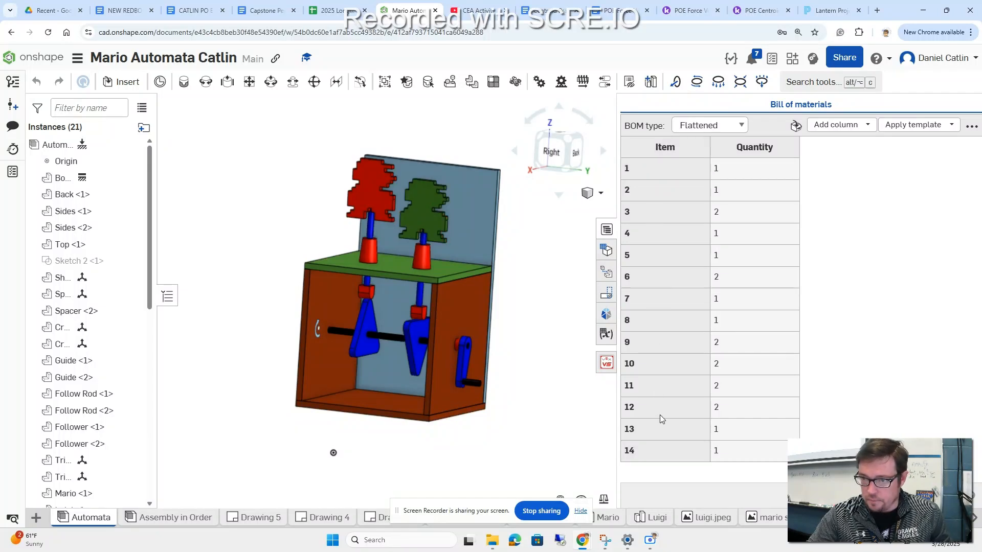
Step: Add Name and Material columns to the bill of materials
{"action": "left_click", "coordinate": [870, 126]}
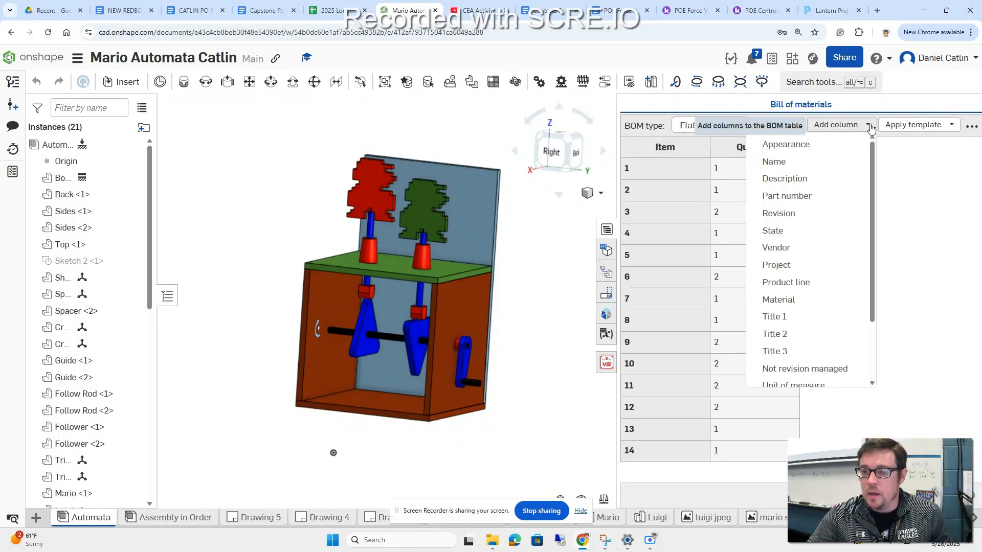
{"action": "left_click", "coordinate": [774, 163]}
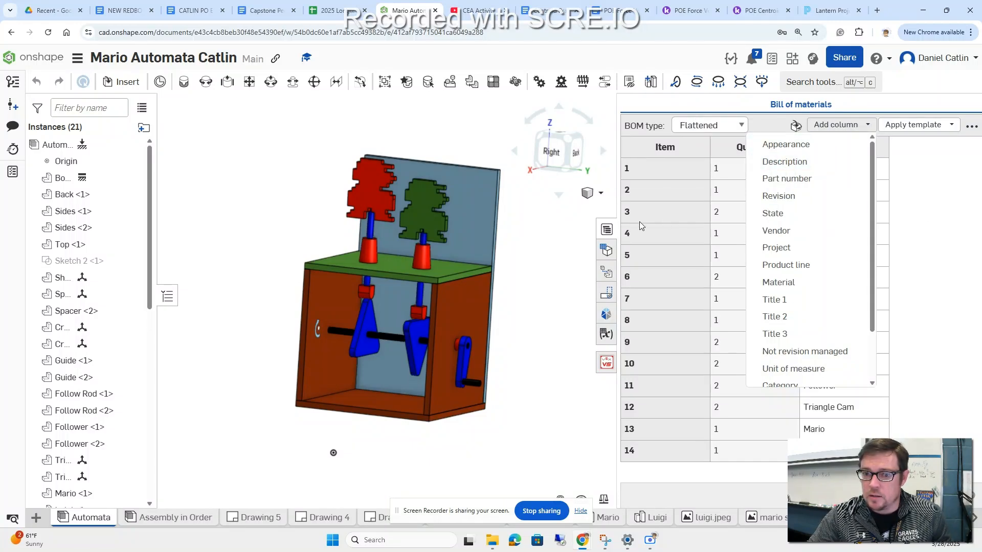
{"action": "left_click", "coordinate": [545, 315]}
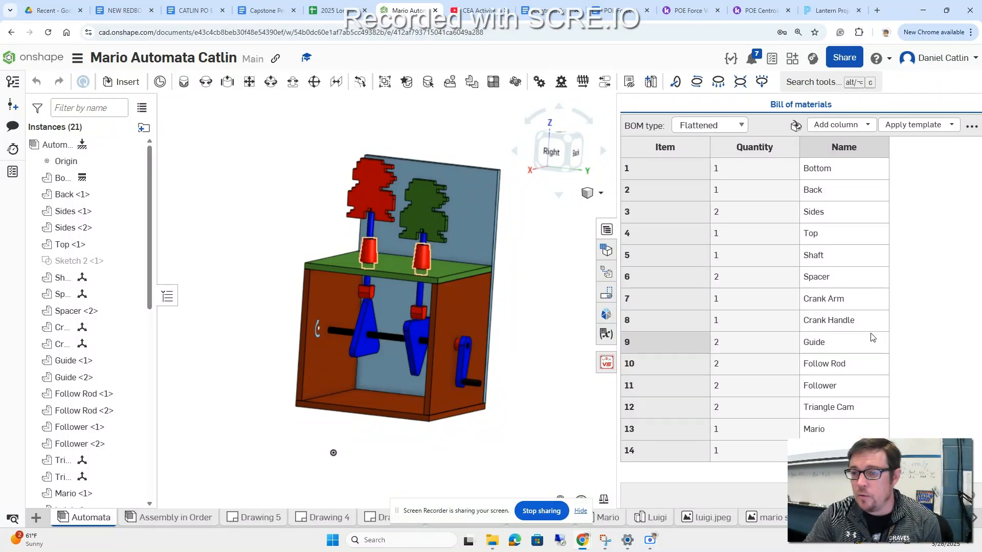
{"action": "left_click", "coordinate": [868, 126]}
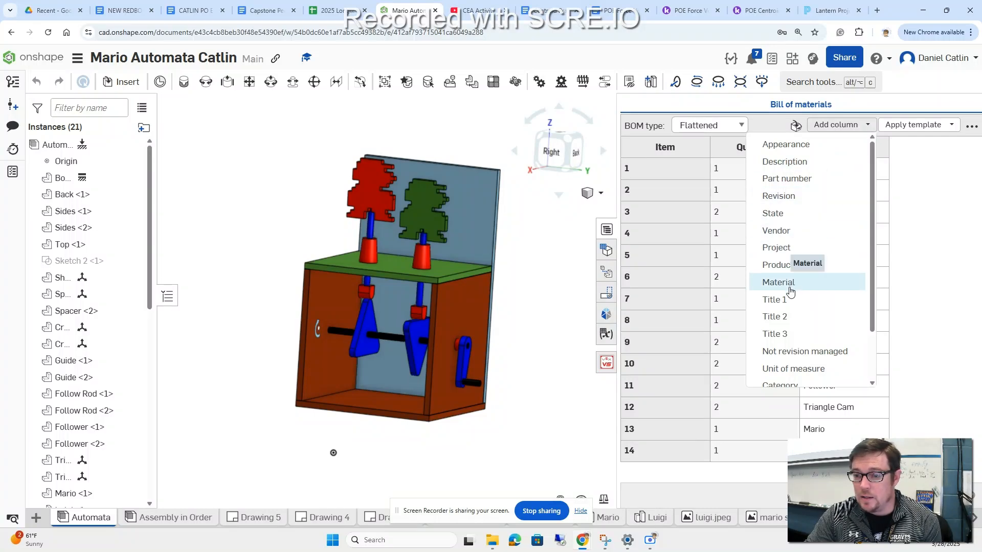
{"action": "left_click", "coordinate": [785, 285]}
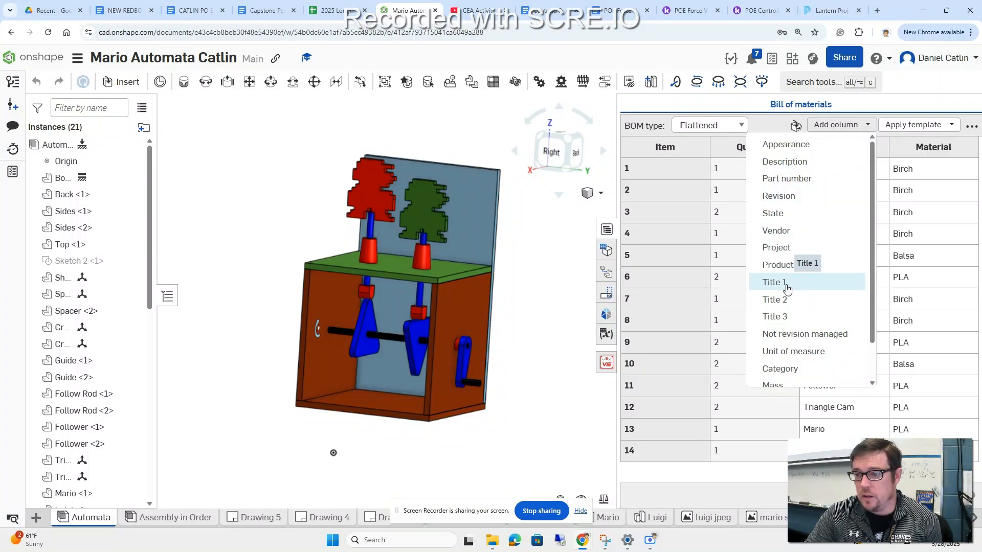
{"action": "left_click", "coordinate": [542, 324]}
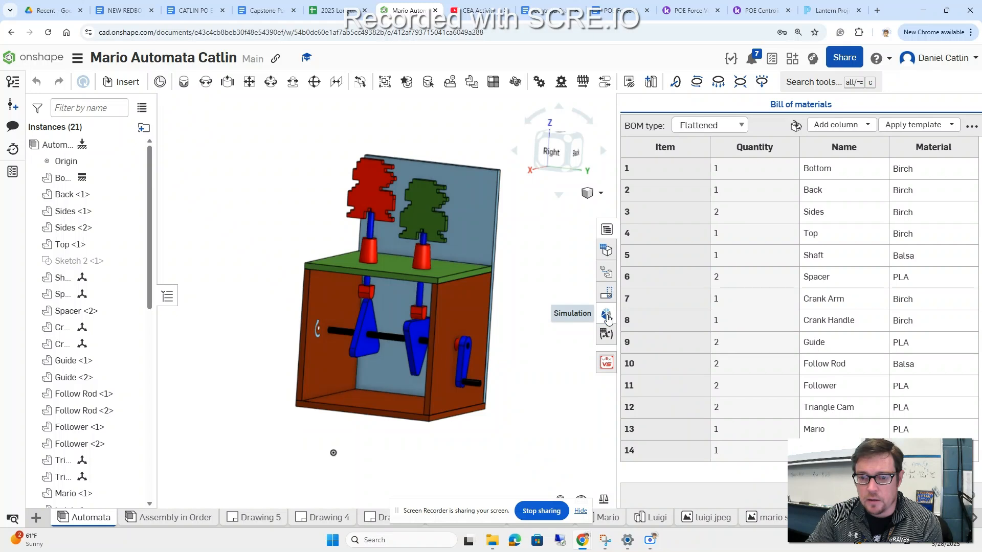
Step: Add a new exploded view to the Automata assembly and collapse the exploded views list
{"action": "left_click", "coordinate": [607, 276]}
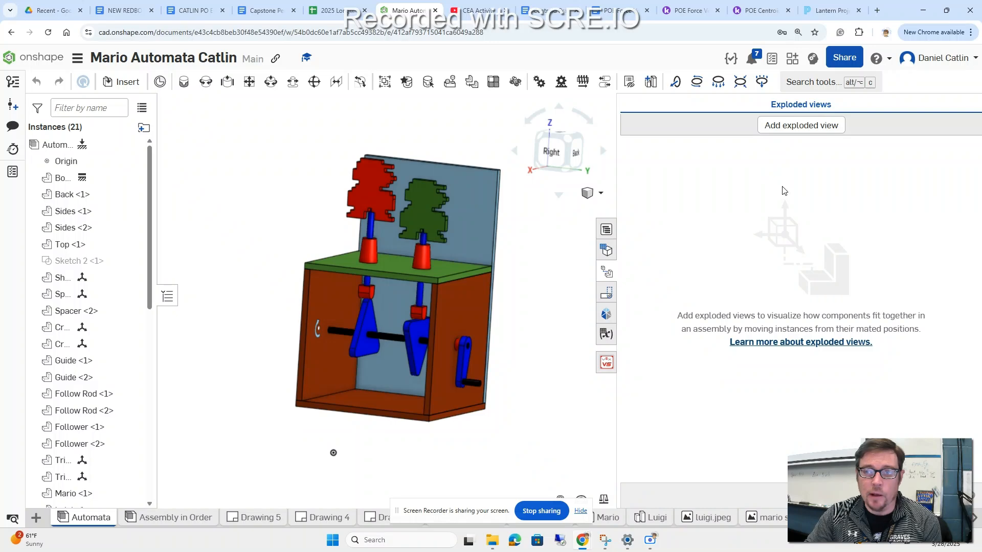
{"action": "left_click", "coordinate": [789, 134]}
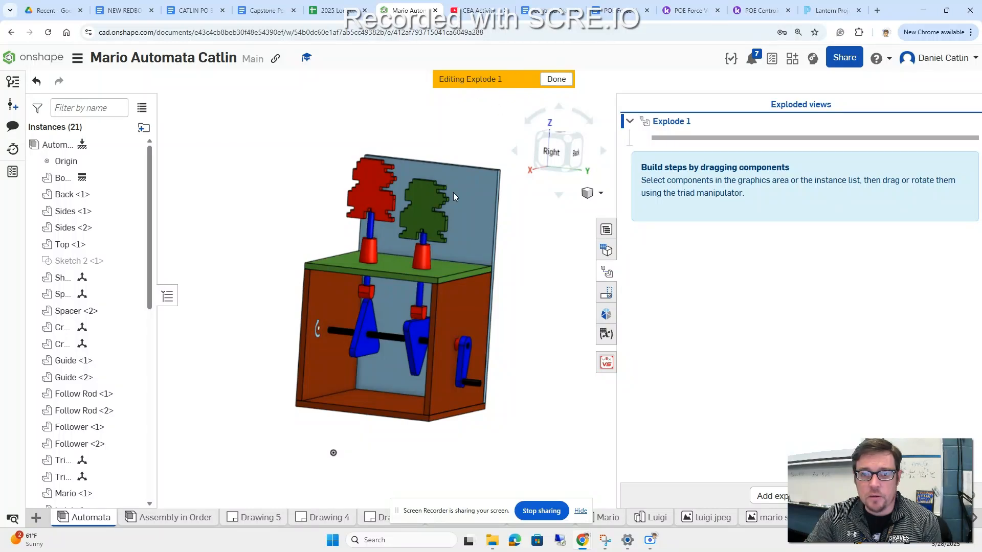
{"action": "right_click_drag", "start_coordinate": [272, 263], "coordinate": [292, 273]}
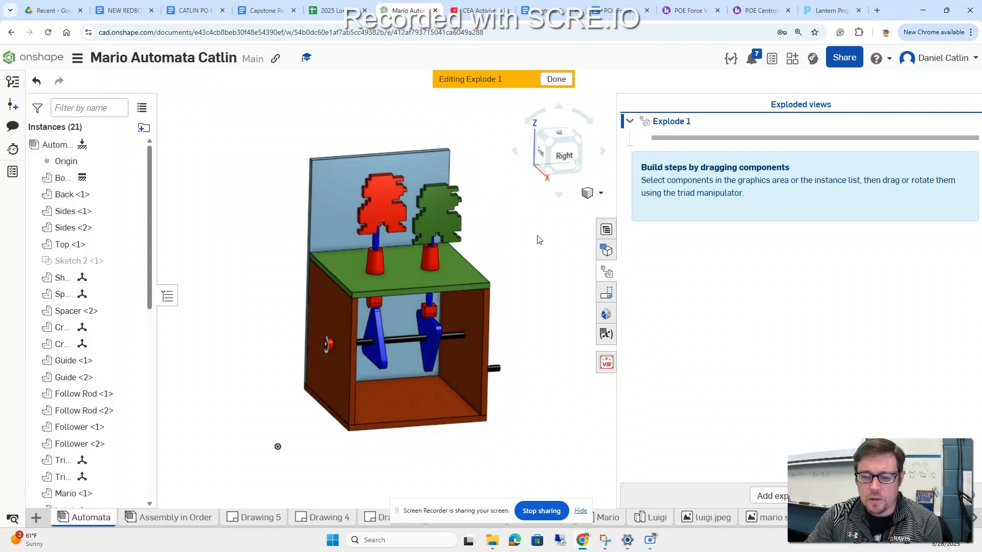
{"action": "left_click", "coordinate": [608, 276]}
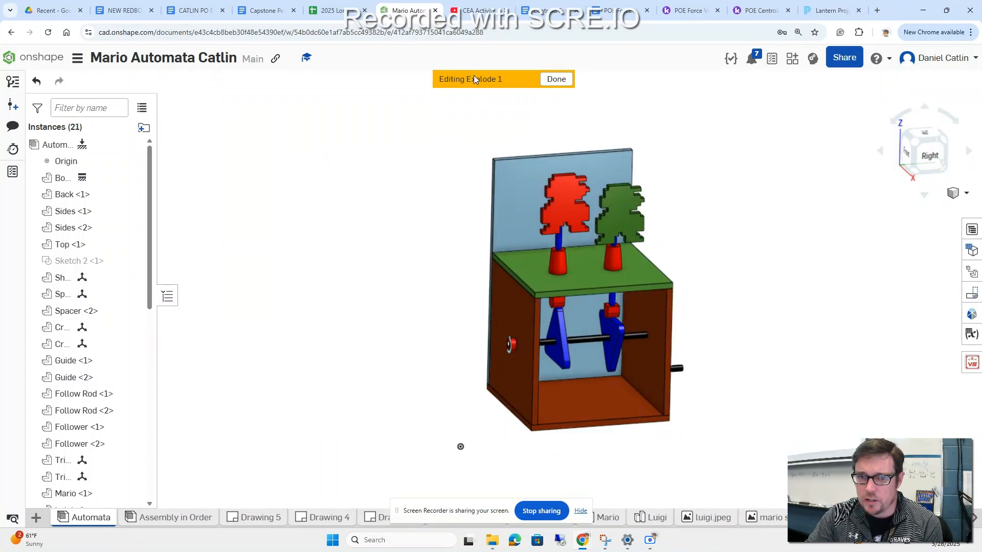
Step: Create a translation explode step that lifts the red Mario figure about 7.45 in straight up off its rod, with explode lines
{"action": "mouse_move", "coordinate": [721, 263]}
{"action": "right_mouse_down"}
{"action": "mouse_move", "coordinate": [674, 244]}
{"action": "mouse_move", "coordinate": [744, 243]}
{"action": "mouse_move", "coordinate": [721, 251]}
{"action": "right_mouse_up"}
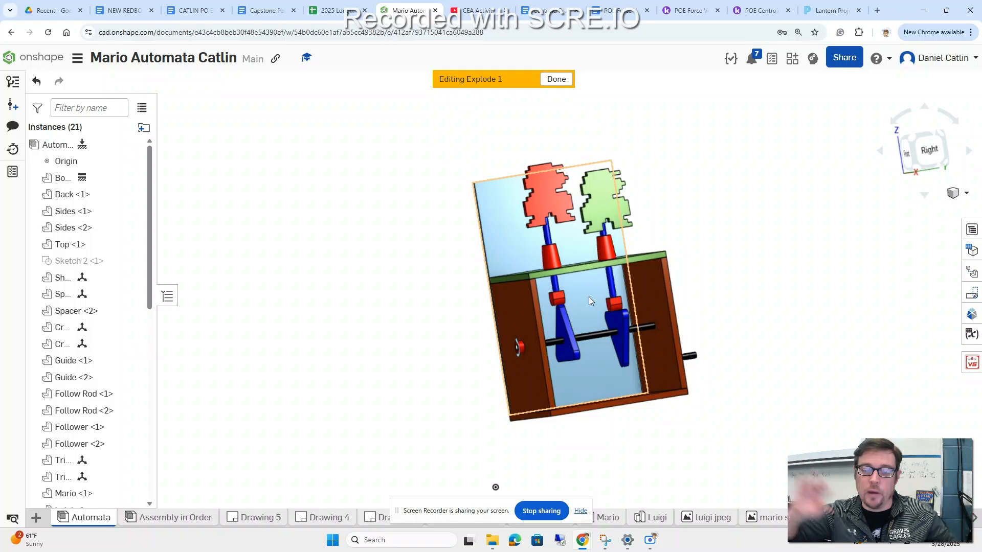
{"action": "middle_click_drag", "start_coordinate": [774, 266], "coordinate": [720, 278]}
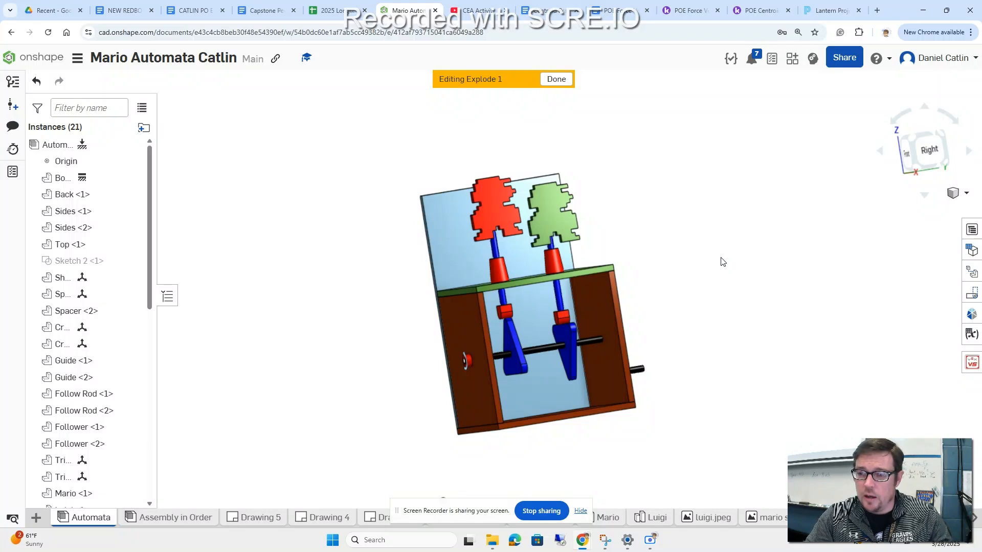
{"action": "scroll", "coordinate": [744, 284], "scroll_direction": "down", "scroll_amount": 2}
{"action": "scroll", "coordinate": [742, 282], "scroll_direction": "up", "scroll_amount": 2}
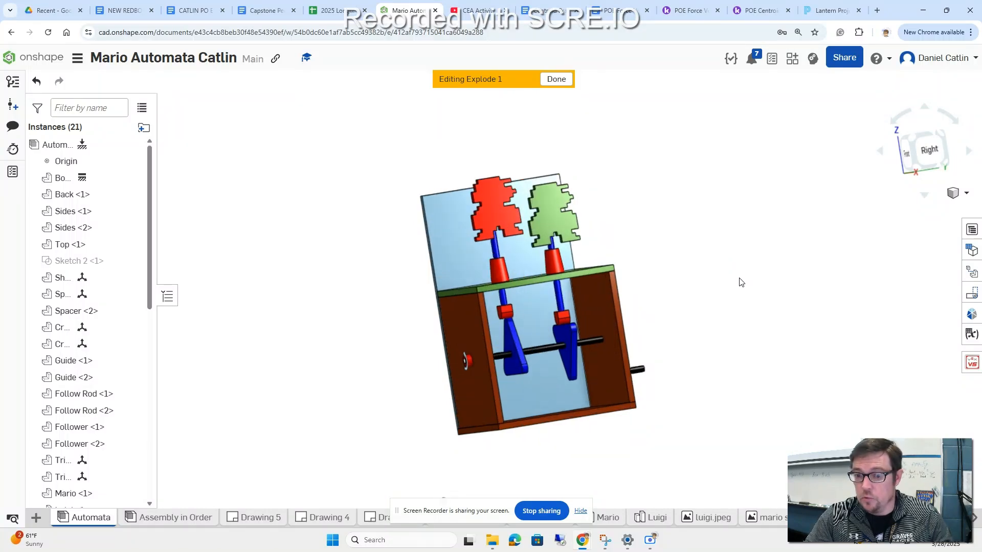
{"action": "middle_click_drag", "start_coordinate": [702, 259], "coordinate": [715, 304]}
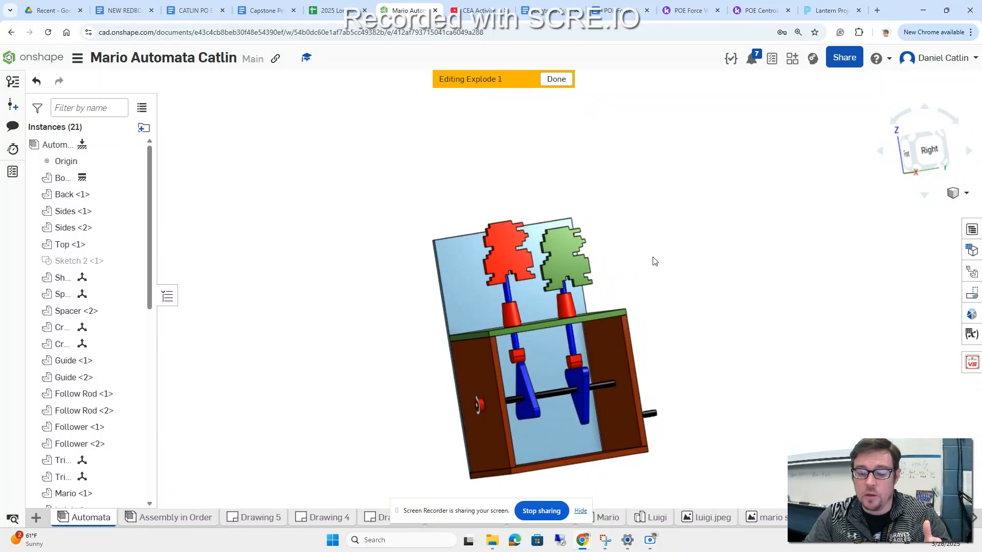
{"action": "left_click", "coordinate": [518, 261]}
{"action": "left_click_drag", "start_coordinate": [504, 213], "coordinate": [471, 41]}
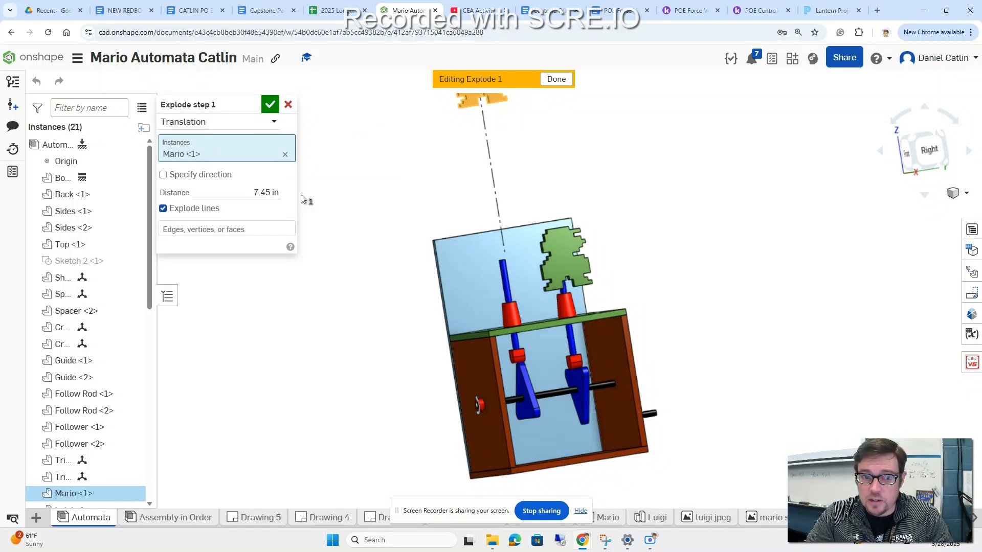
{"action": "left_click", "coordinate": [271, 105]}
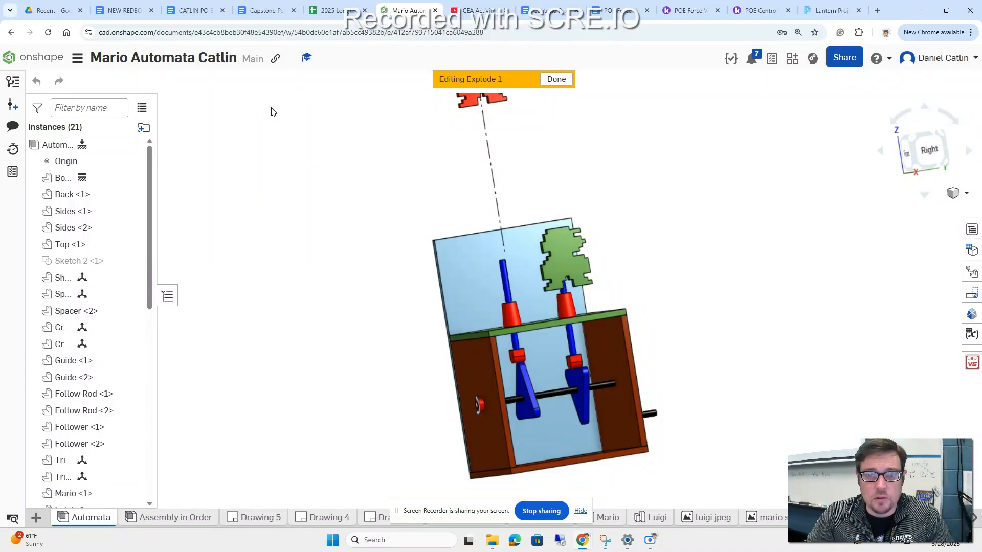
{"action": "left_click", "coordinate": [513, 272]}
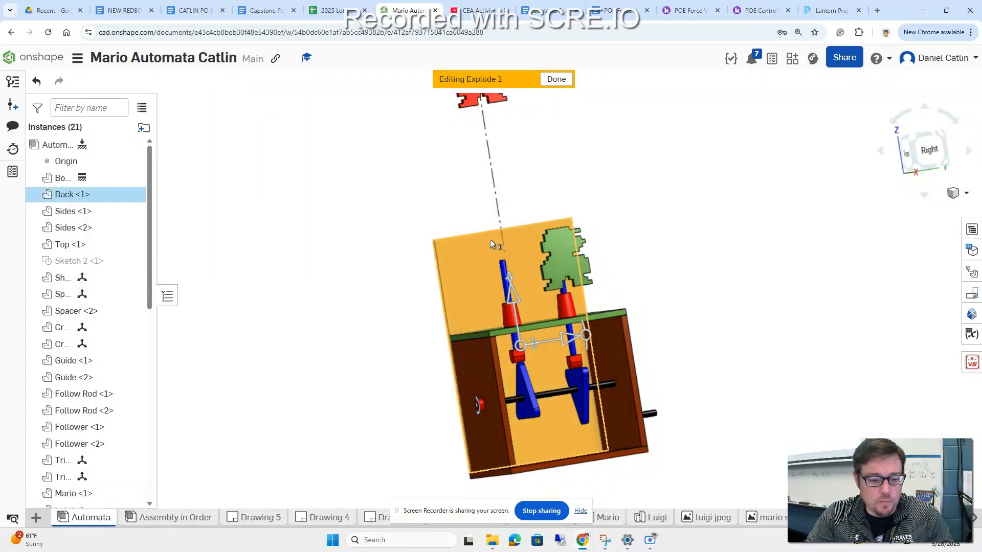
{"action": "key", "text": "Escape"}
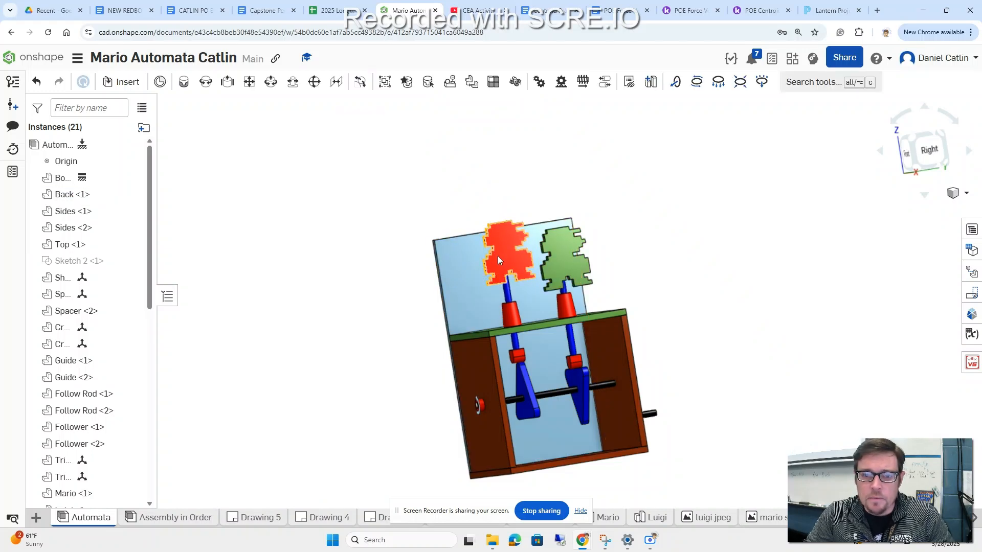
{"action": "left_click", "coordinate": [498, 259]}
{"action": "left_click_drag", "start_coordinate": [502, 224], "coordinate": [490, 169]}
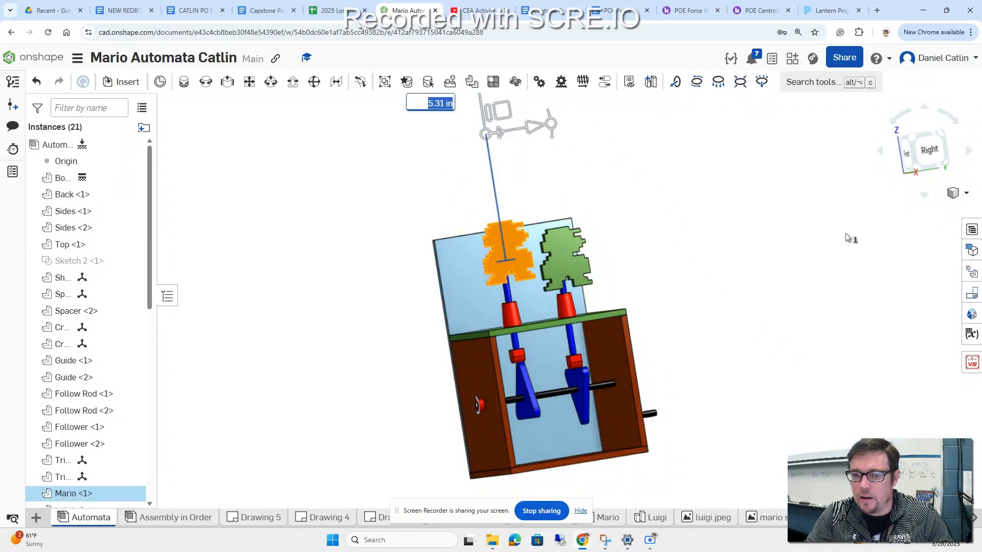
{"action": "key", "text": "Escape"}
{"action": "scroll", "coordinate": [669, 200], "scroll_direction": "down", "scroll_amount": 2}
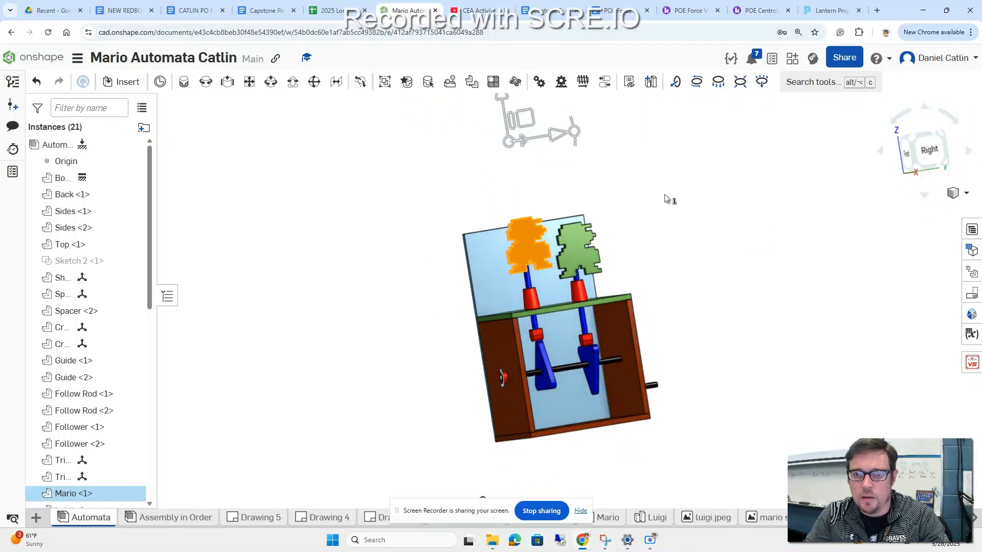
{"action": "left_click", "coordinate": [744, 222]}
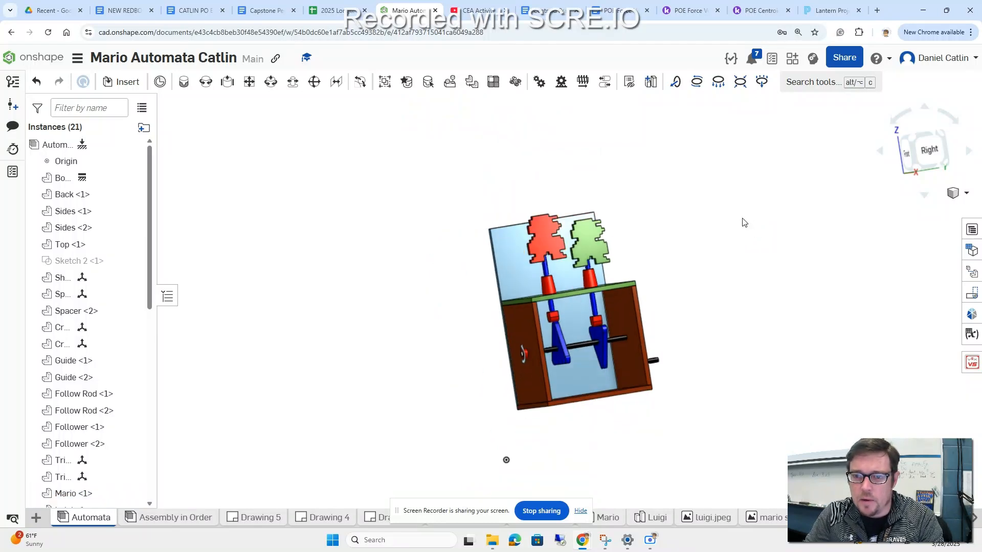
Step: Reopen the exploded view's Mario step for editing, collapse the exploded views list, and accept the step
{"action": "left_click", "coordinate": [972, 272]}
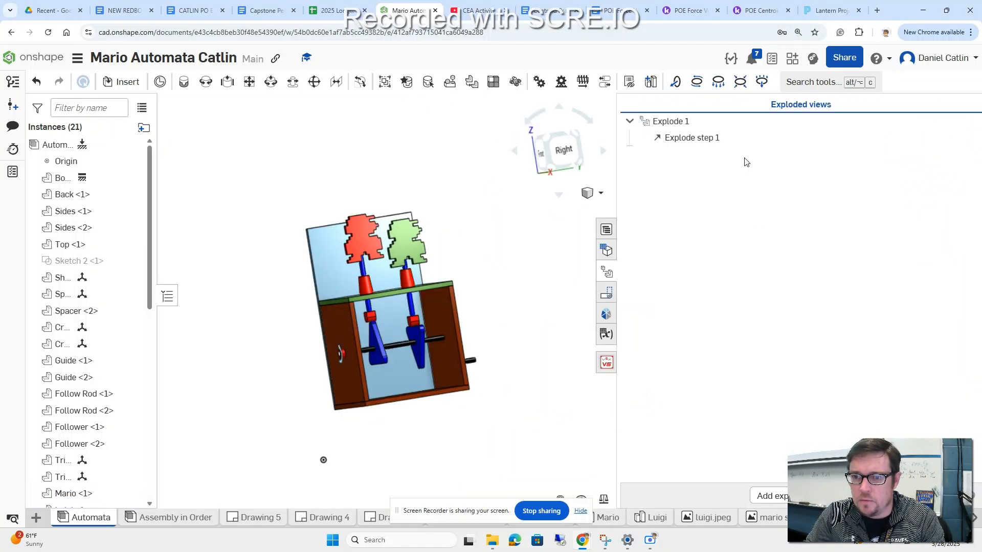
{"action": "double_click", "coordinate": [701, 142]}
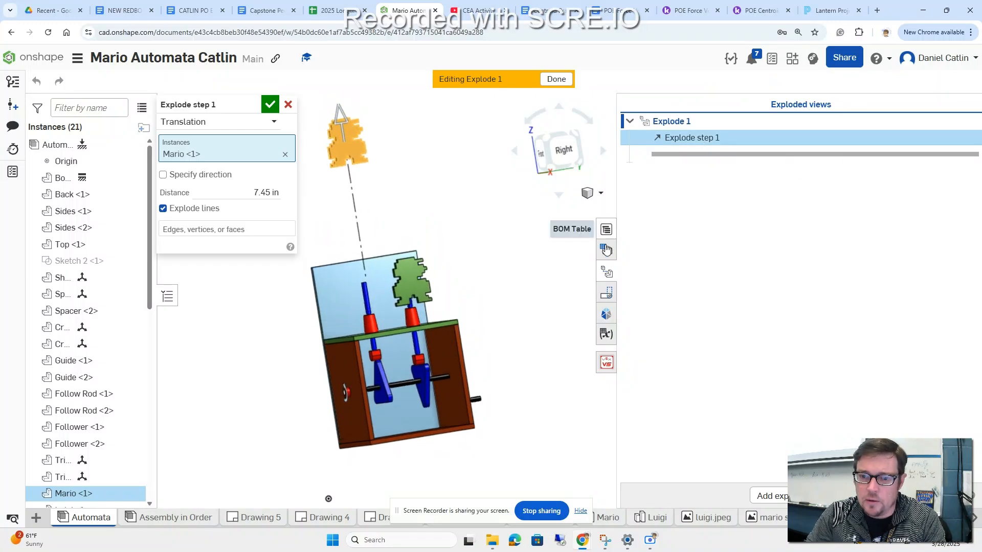
{"action": "left_click", "coordinate": [606, 272]}
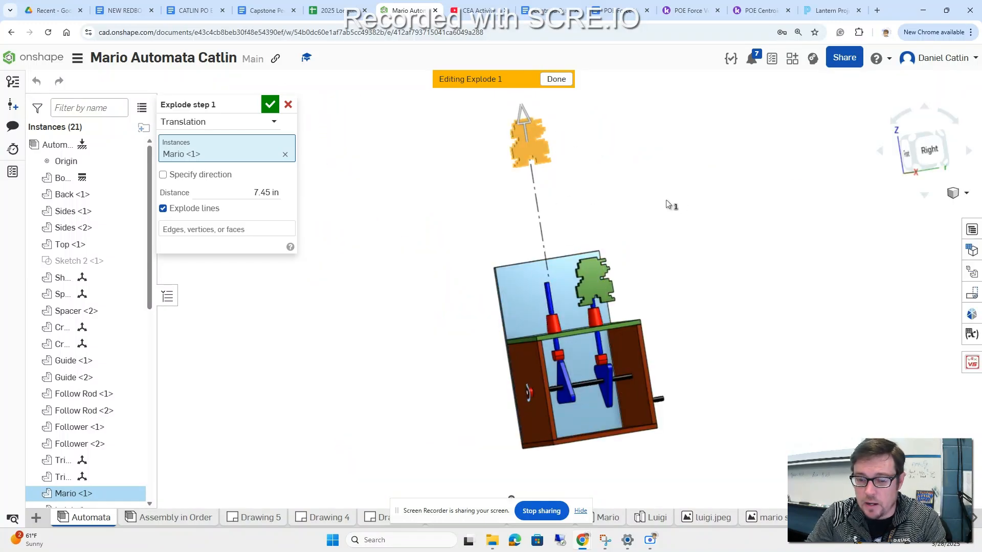
{"action": "left_click", "coordinate": [271, 105]}
Step: Create a translation explode step that lifts the follow rod under Mario about 6.2 in upward, with explode lines
{"action": "left_click", "coordinate": [549, 302]}
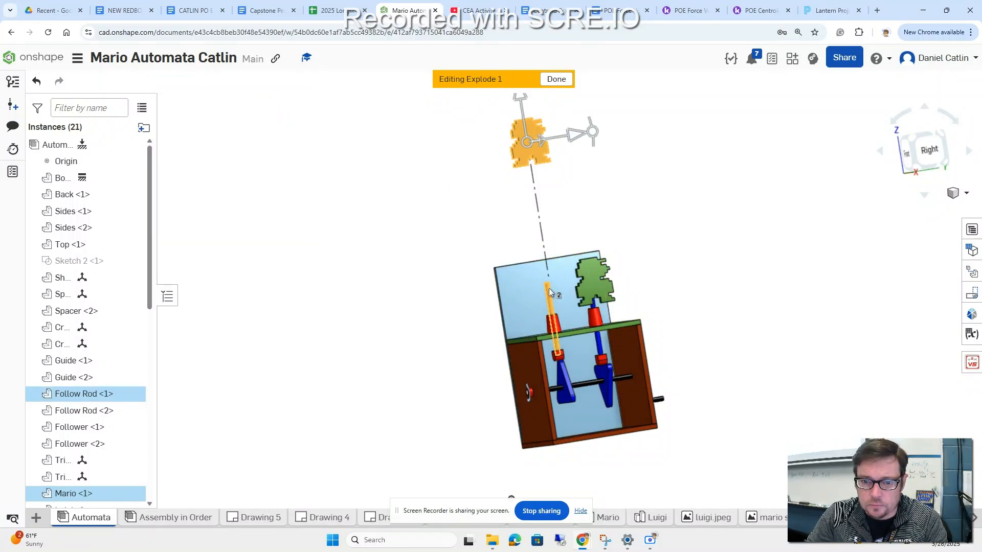
{"action": "left_click", "coordinate": [372, 237]}
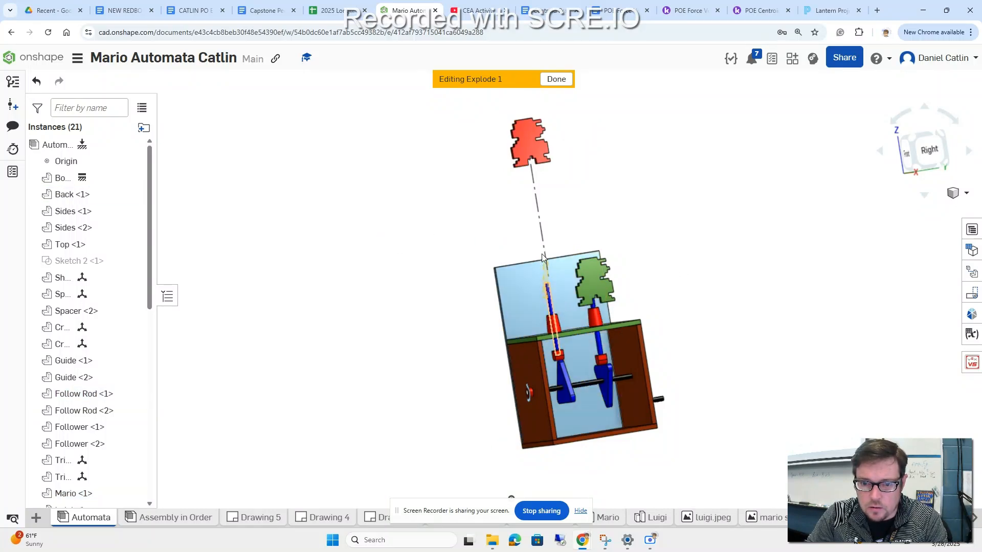
{"action": "left_click", "coordinate": [552, 314]}
{"action": "left_click_drag", "start_coordinate": [545, 271], "coordinate": [535, 158]}
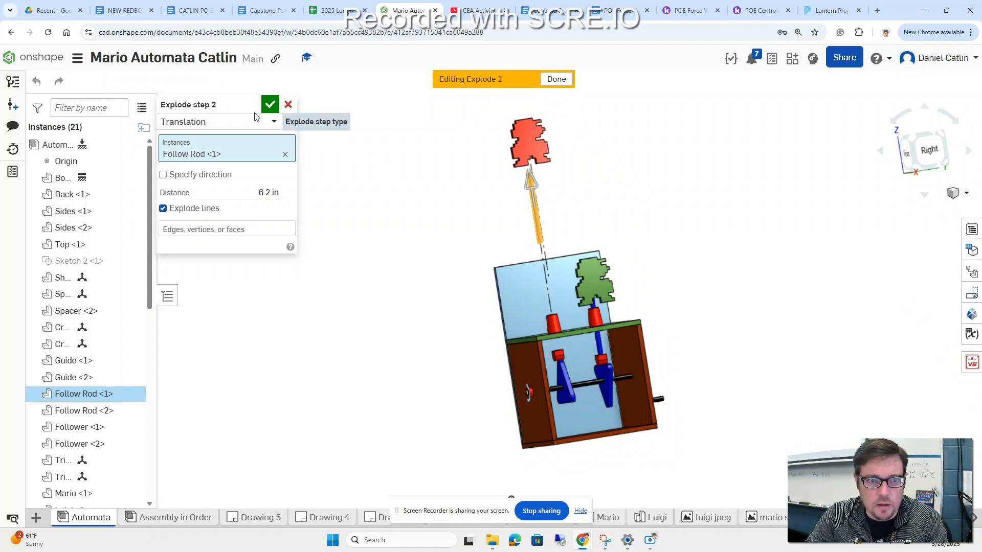
{"action": "left_click", "coordinate": [269, 105]}
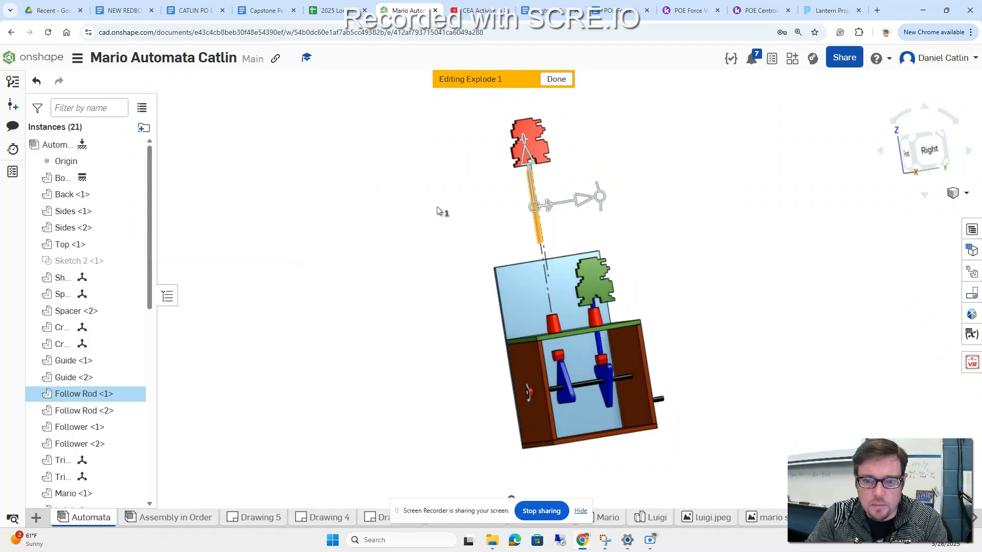
Step: Create one explode step that lifts Guide <2> and Follower <2> on Mario's side together about 3.3 in upward
{"action": "left_click", "coordinate": [553, 324]}
{"action": "left_click_drag", "start_coordinate": [548, 274], "coordinate": [536, 219]}
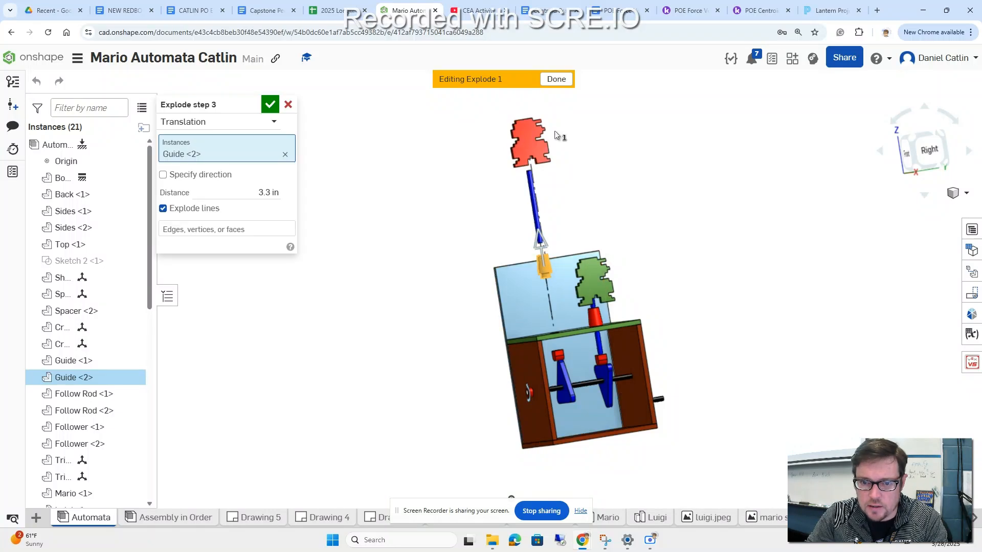
{"action": "left_click", "coordinate": [559, 355]}
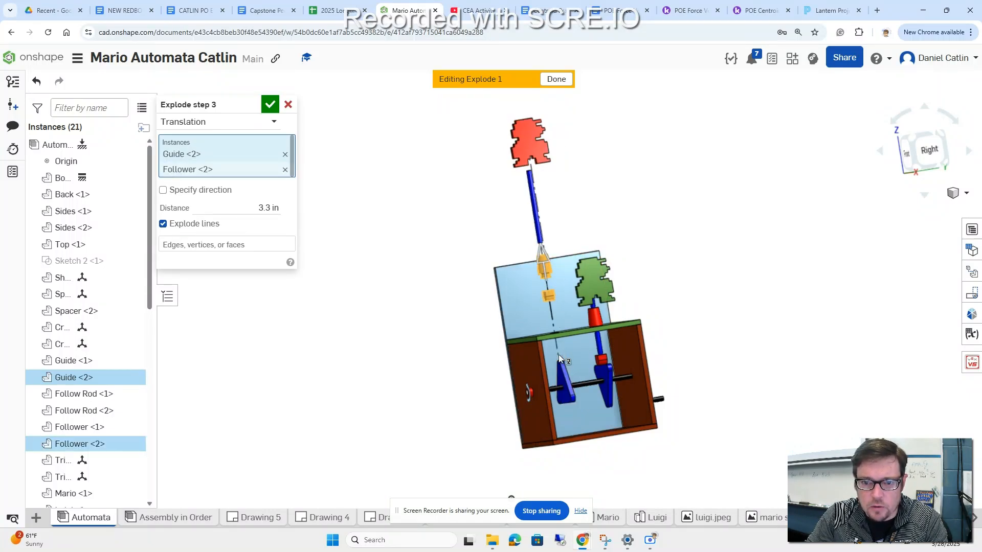
{"action": "left_click", "coordinate": [286, 106]}
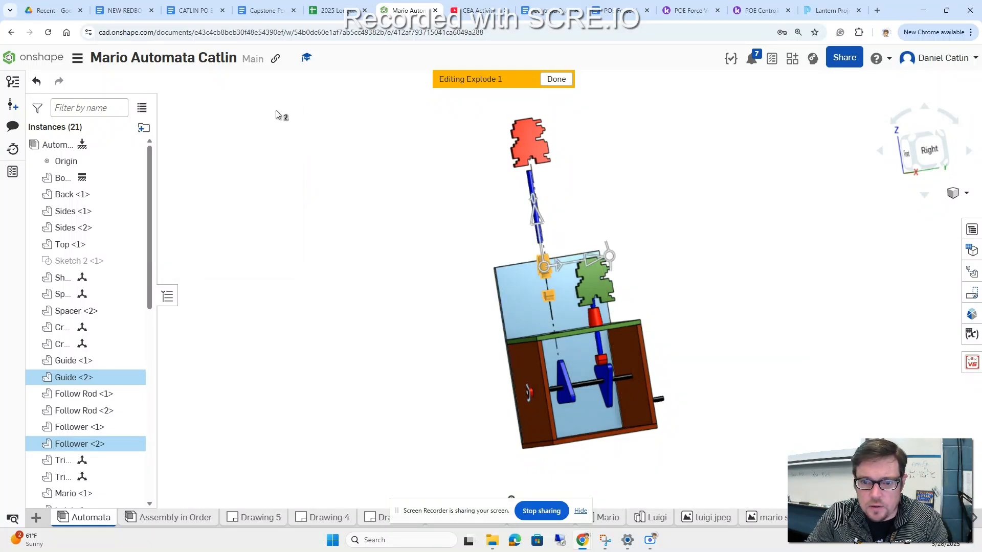
{"action": "left_click", "coordinate": [693, 248]}
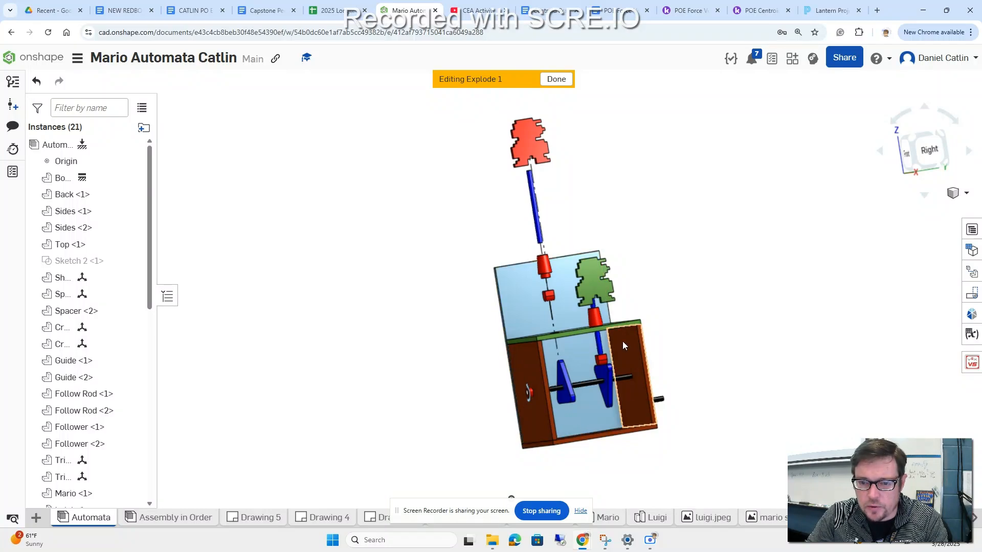
Step: Create a translation explode step that lifts the green Luigi figure about 7.9 in straight up off its rod
{"action": "left_click", "coordinate": [594, 280]}
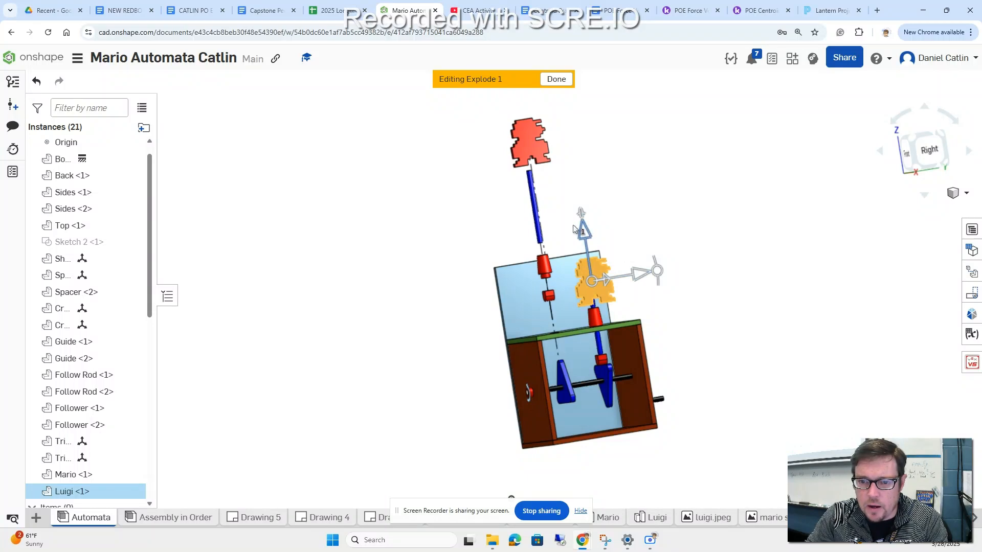
{"action": "right_click_drag", "start_coordinate": [739, 265], "coordinate": [747, 290]}
{"action": "left_click_drag", "start_coordinate": [581, 236], "coordinate": [589, 96]}
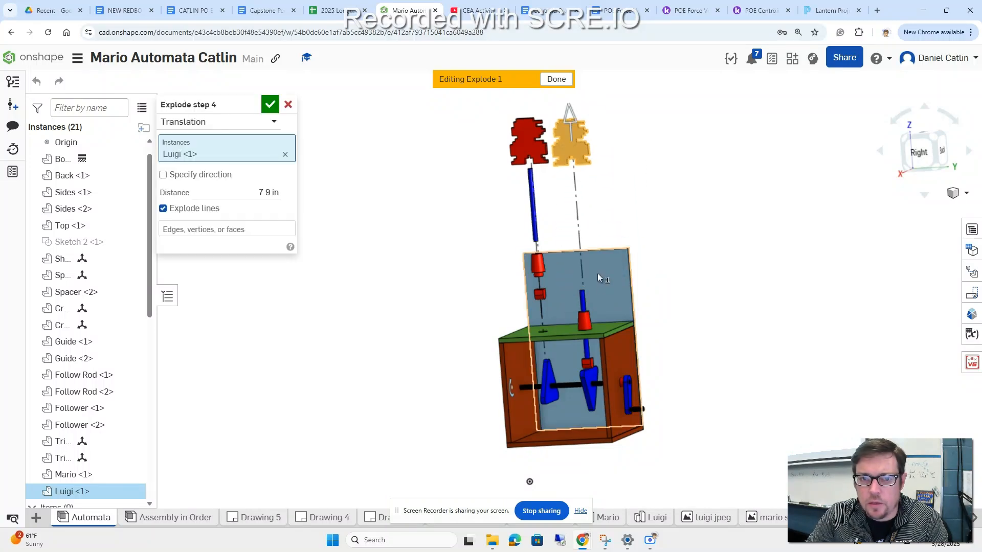
{"action": "left_click", "coordinate": [270, 106]}
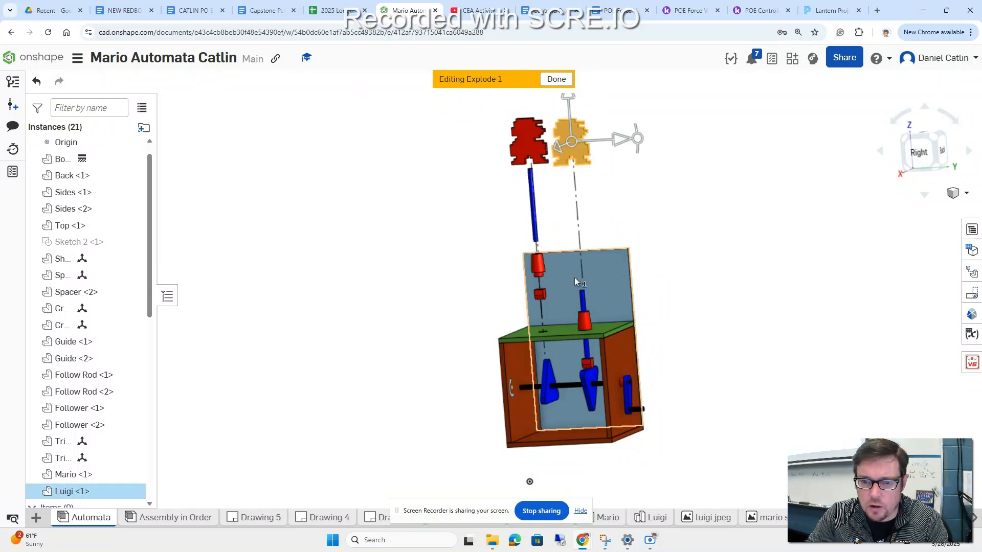
Step: Create an explode step that lifts Luigi's follow rod about 6.6 in upward, just below the figure
{"action": "left_click", "coordinate": [583, 304]}
{"action": "left_click_drag", "start_coordinate": [581, 278], "coordinate": [585, 161]}
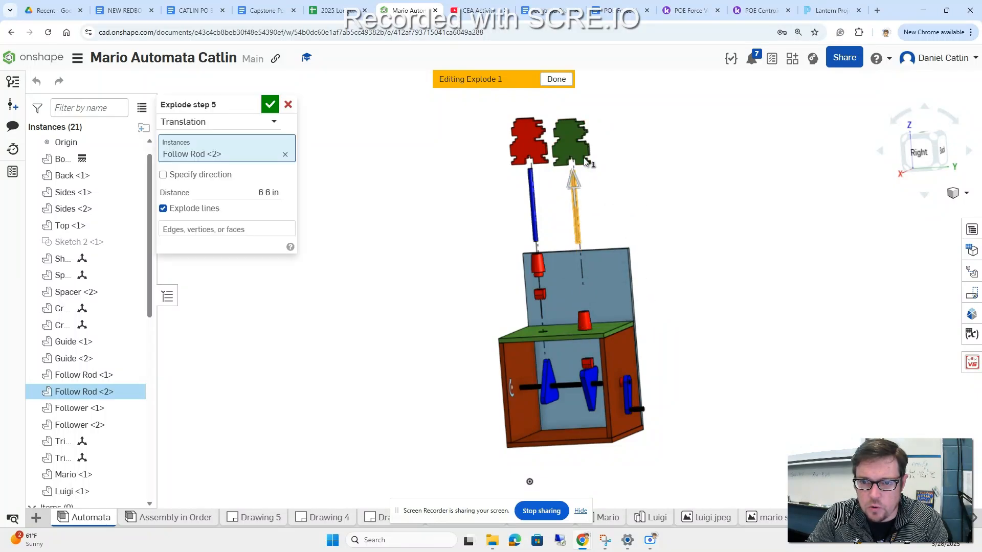
{"action": "left_click", "coordinate": [270, 104]}
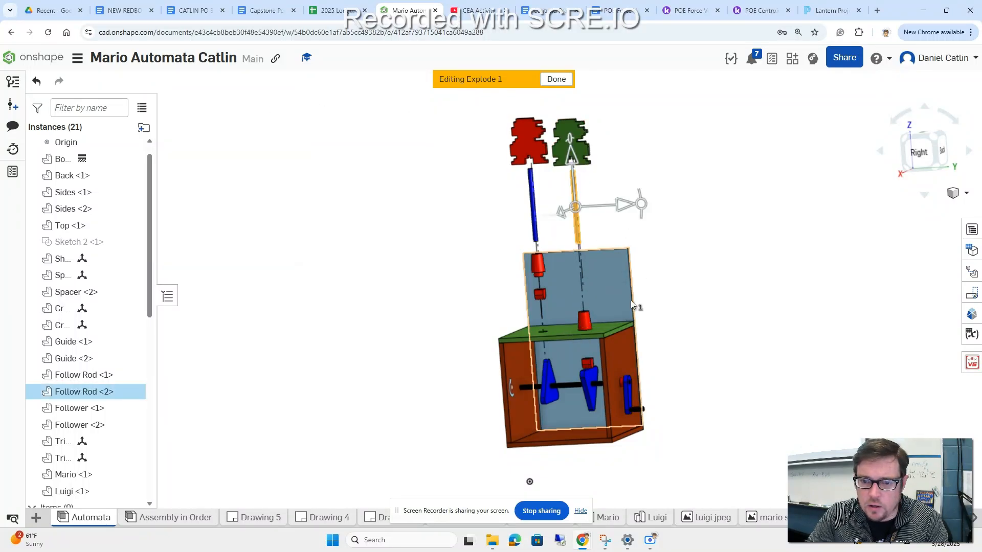
Step: Lift Guide <1> and Follower <1> on Luigi's side in two separate explode steps, level with their counterparts on Mario's side
{"action": "left_click", "coordinate": [586, 321]}
{"action": "left_click_drag", "start_coordinate": [582, 274], "coordinate": [581, 214]}
{"action": "left_click", "coordinate": [270, 105]}
{"action": "left_click", "coordinate": [581, 265]}
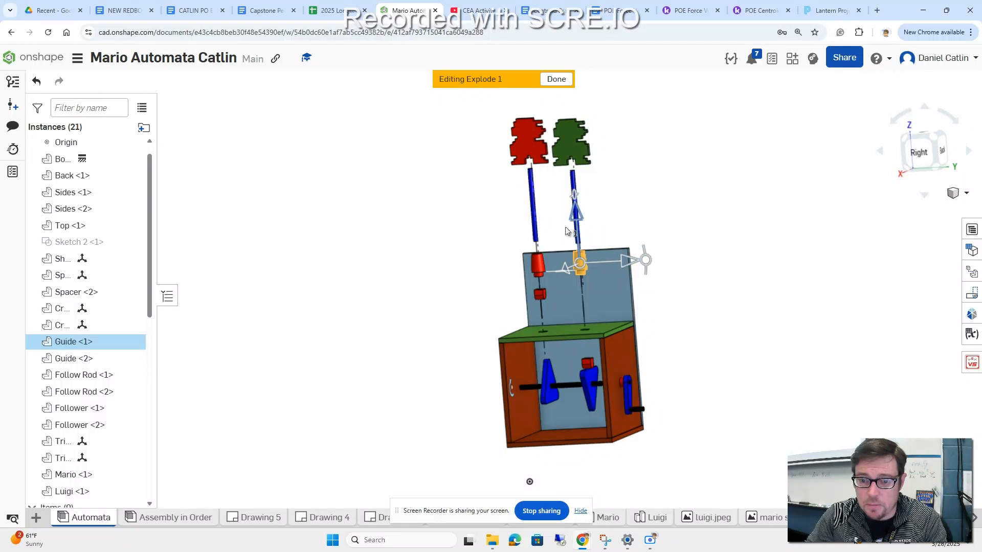
{"action": "left_click", "coordinate": [590, 366]}
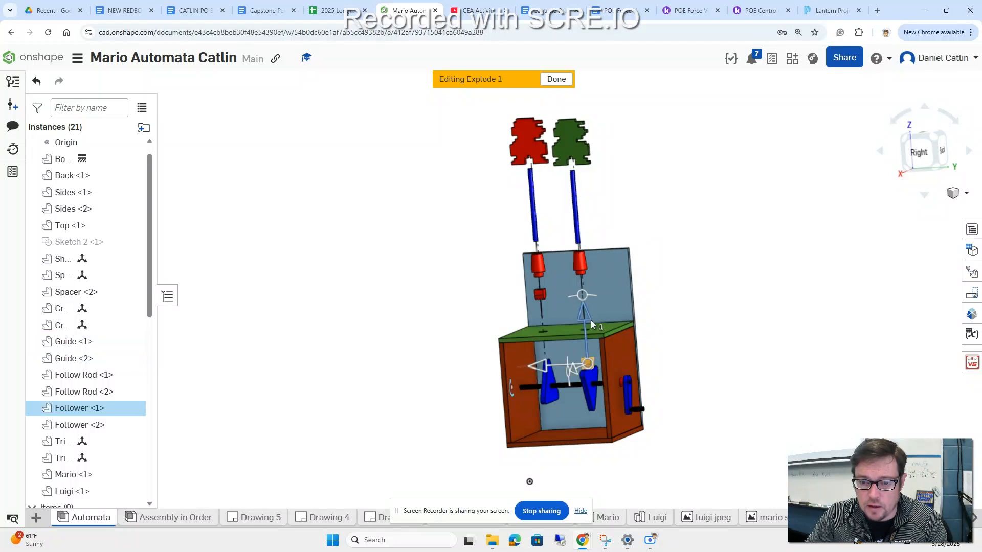
{"action": "left_click_drag", "start_coordinate": [588, 315], "coordinate": [584, 248]}
{"action": "left_click", "coordinate": [271, 105]}
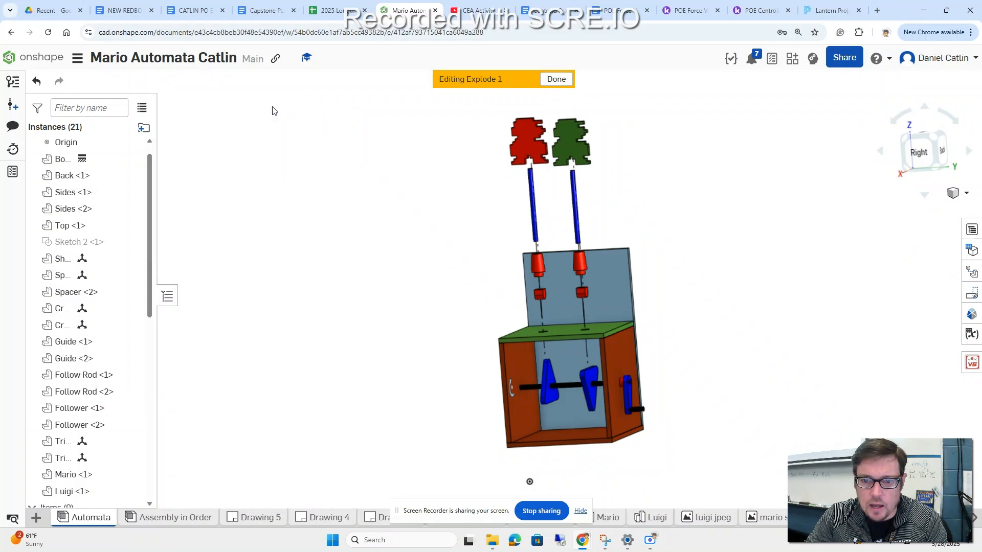
Step: Create an explode step that moves the back panel about 1.8 in rearward, away from the box
{"action": "right_click_drag", "start_coordinate": [428, 276], "coordinate": [465, 287]}
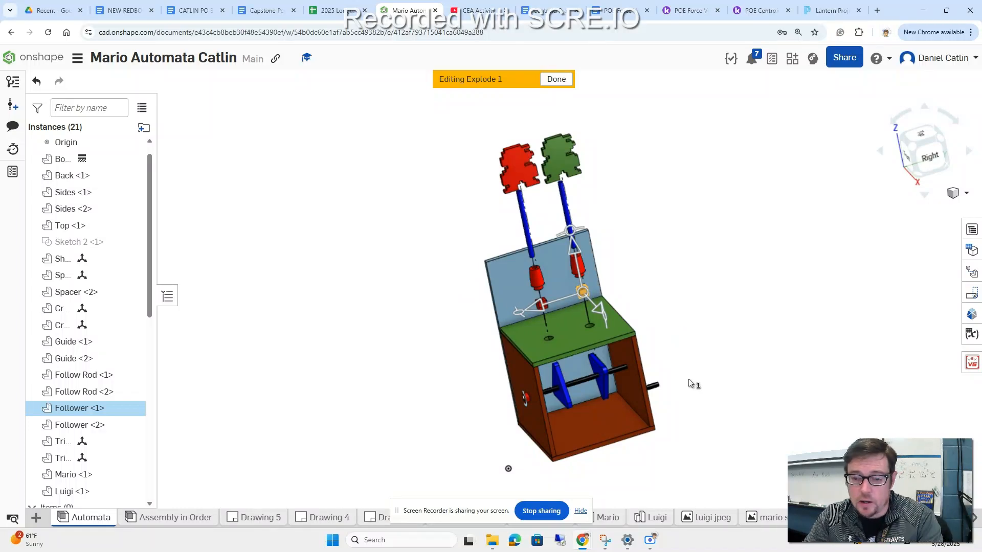
{"action": "right_click_drag", "start_coordinate": [499, 465], "coordinate": [469, 450]}
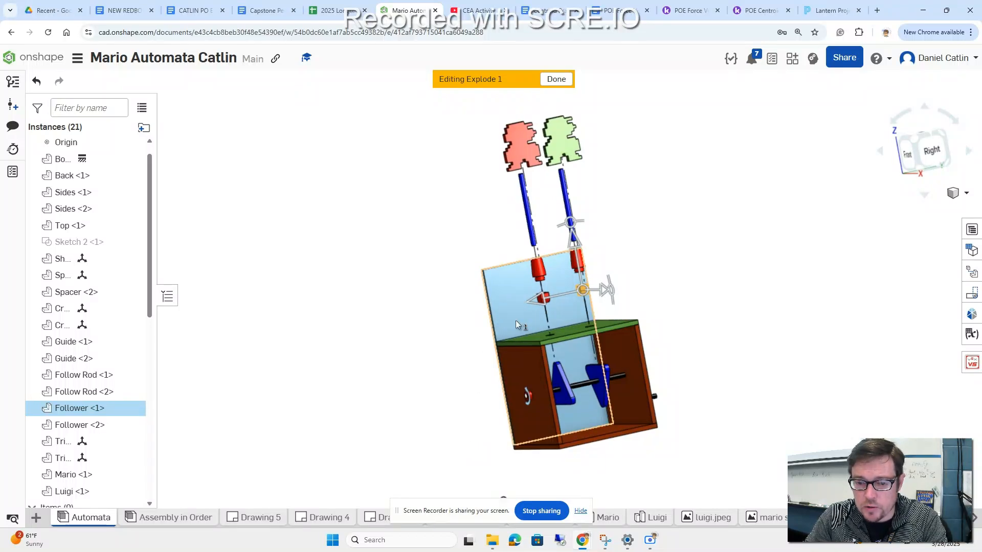
{"action": "right_click_drag", "start_coordinate": [499, 321], "coordinate": [528, 321]}
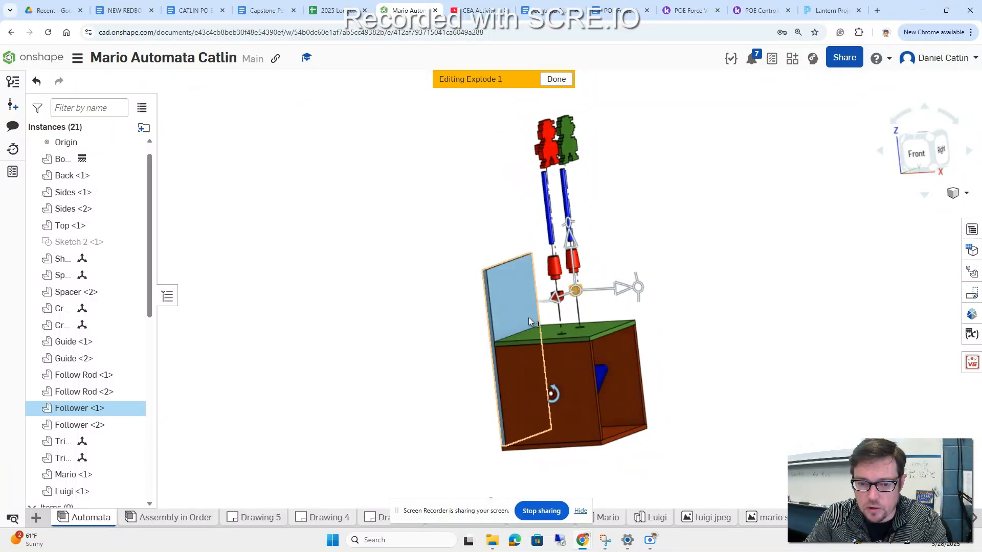
{"action": "left_click", "coordinate": [517, 311]}
{"action": "left_click_drag", "start_coordinate": [563, 348], "coordinate": [534, 352]}
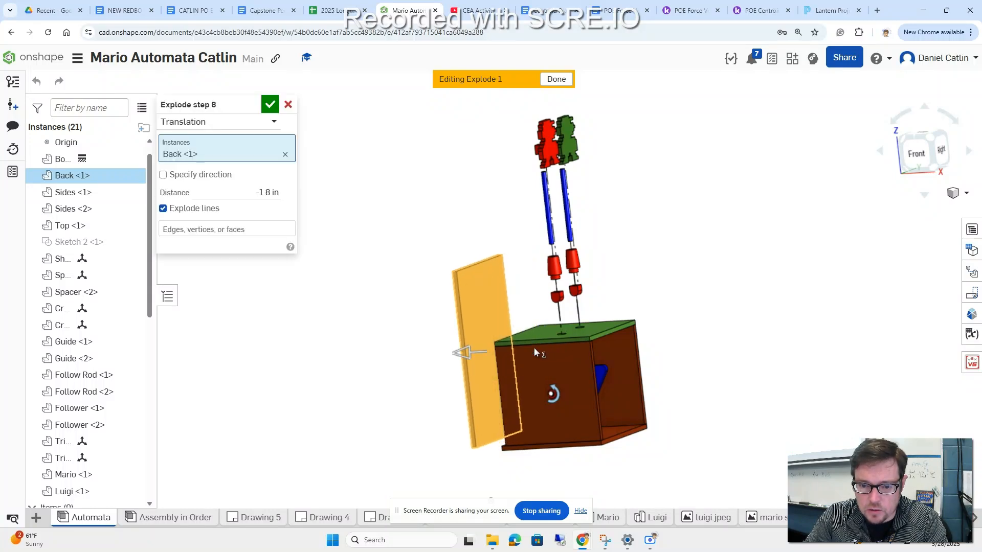
{"action": "right_click_drag", "start_coordinate": [802, 344], "coordinate": [762, 351]}
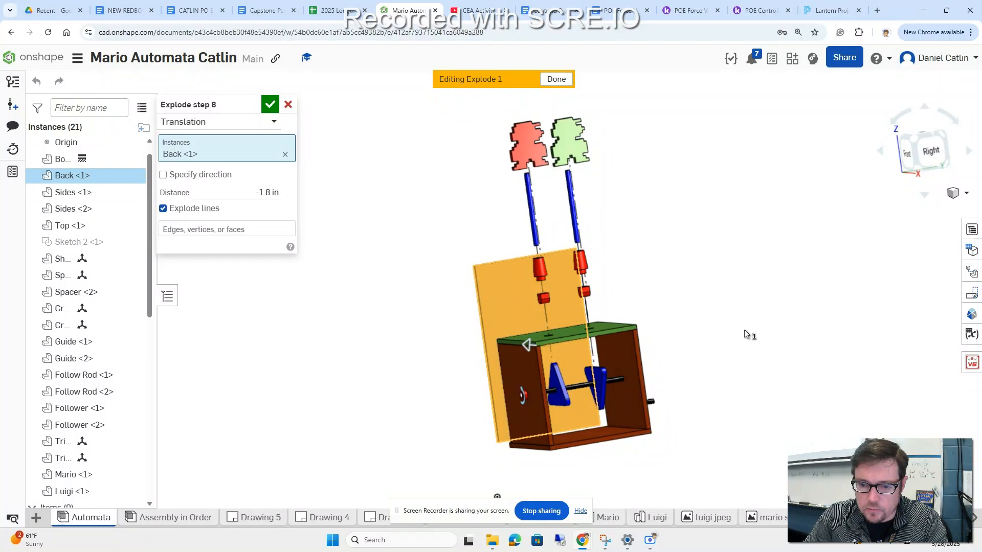
{"action": "left_click", "coordinate": [270, 104]}
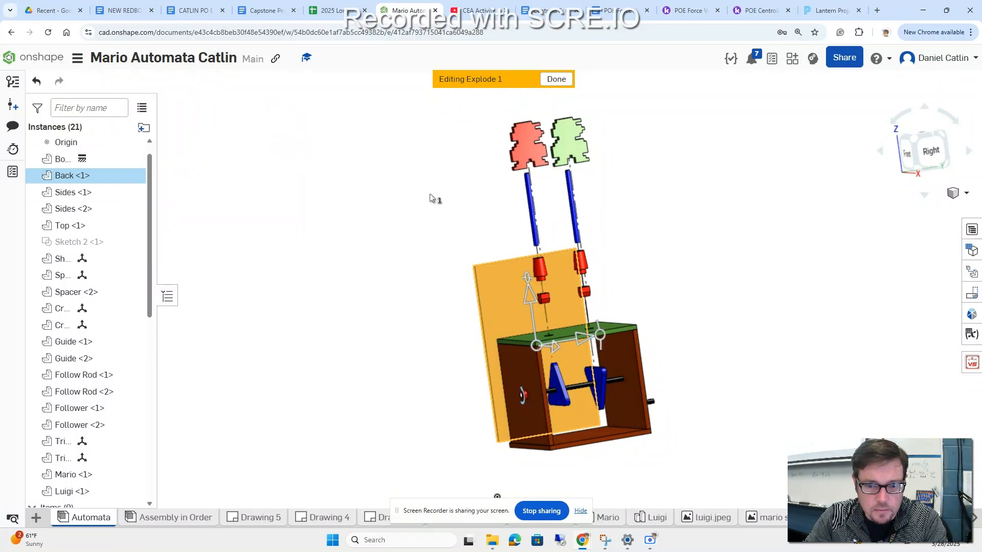
{"action": "left_click", "coordinate": [761, 326]}
Step: Create an explode step that lifts the green top panel about 0.9 in above the box sides
{"action": "mouse_move", "coordinate": [703, 347]}
{"action": "right_mouse_down"}
{"action": "mouse_move", "coordinate": [714, 341]}
{"action": "mouse_move", "coordinate": [714, 353]}
{"action": "right_mouse_up"}
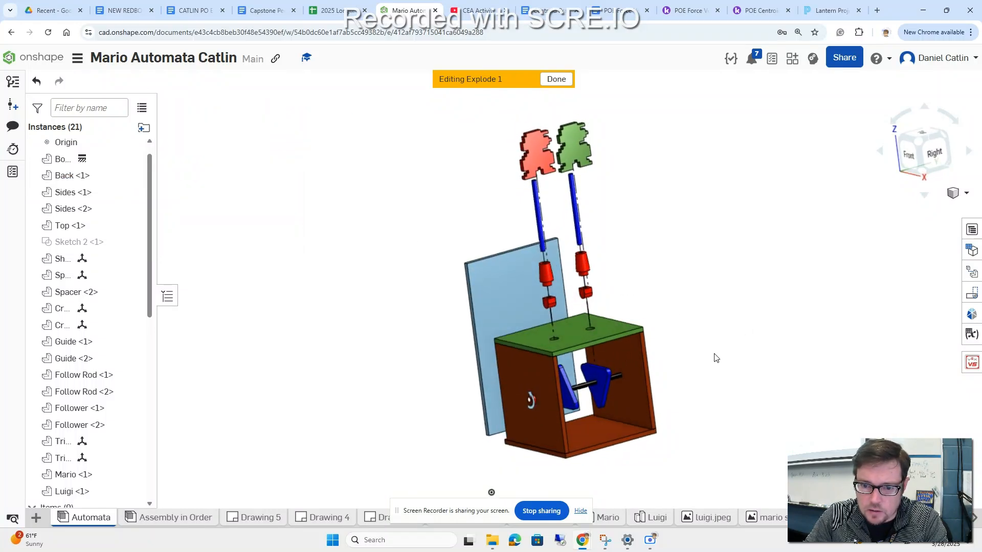
{"action": "left_click", "coordinate": [580, 337]}
{"action": "left_click_drag", "start_coordinate": [564, 289], "coordinate": [562, 274]}
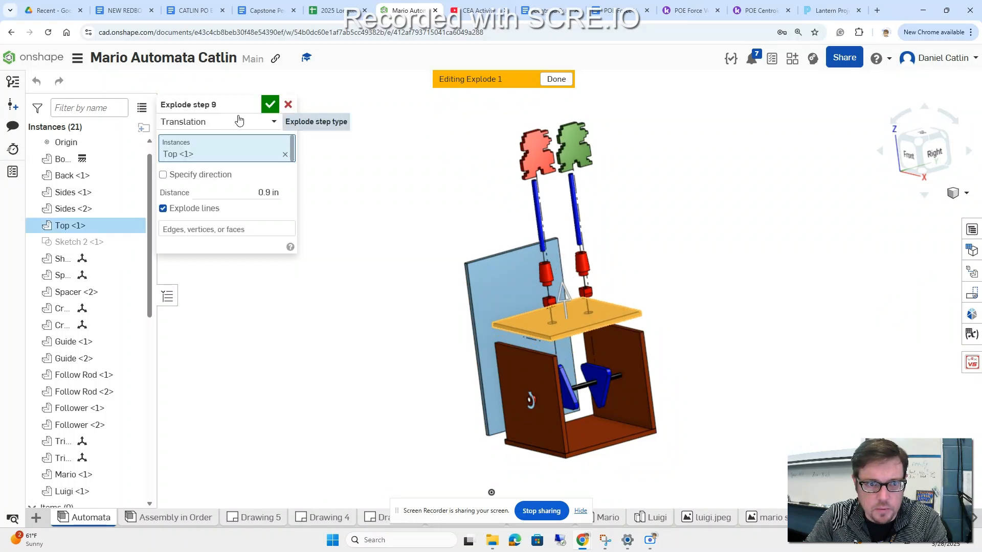
{"action": "left_click", "coordinate": [270, 104]}
Step: Create an explode step that lowers the bottom panel about 1.1 in below the box sides
{"action": "right_click_drag", "start_coordinate": [357, 353], "coordinate": [344, 334]}
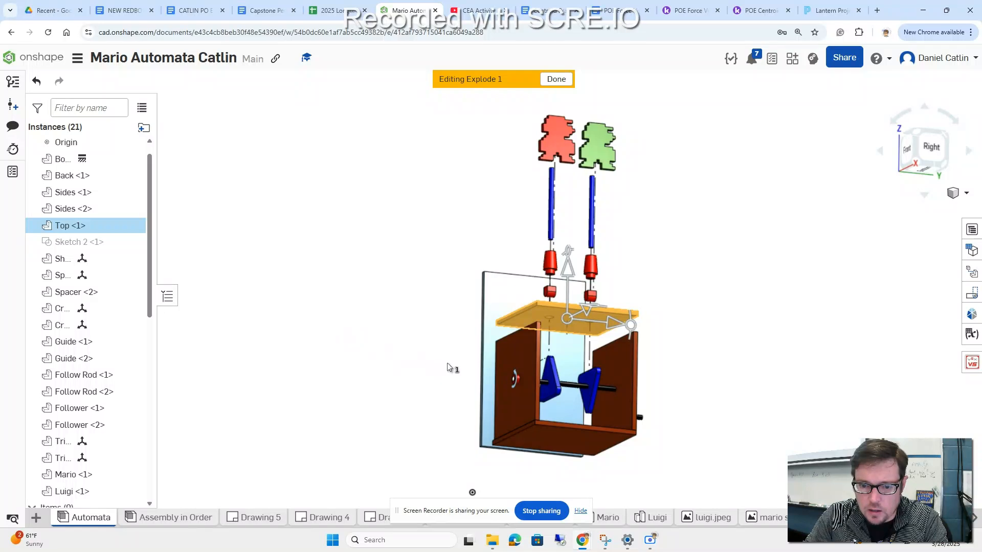
{"action": "mouse_move", "coordinate": [701, 400]}
{"action": "right_mouse_down"}
{"action": "mouse_move", "coordinate": [704, 413]}
{"action": "mouse_move", "coordinate": [690, 407]}
{"action": "right_mouse_up"}
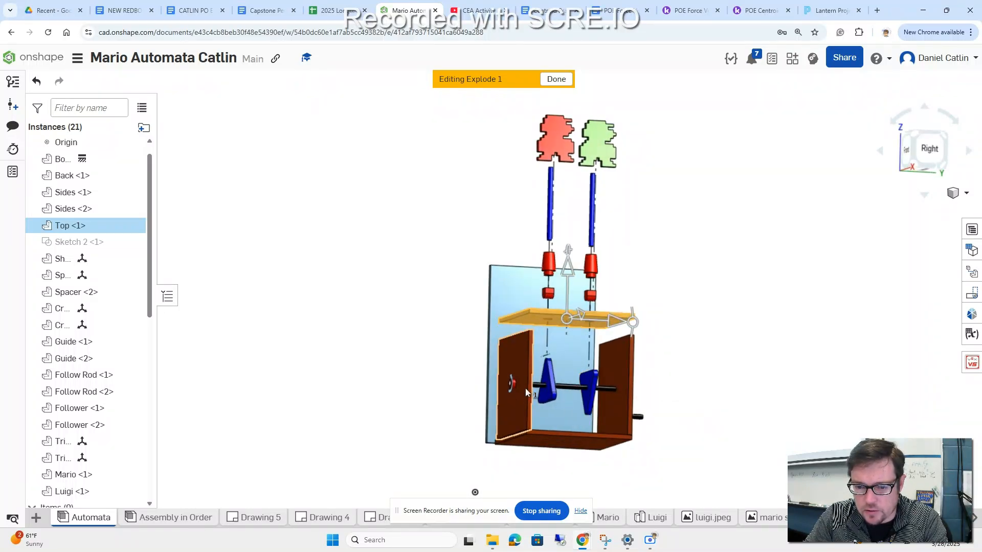
{"action": "right_click_drag", "start_coordinate": [701, 458], "coordinate": [578, 461]}
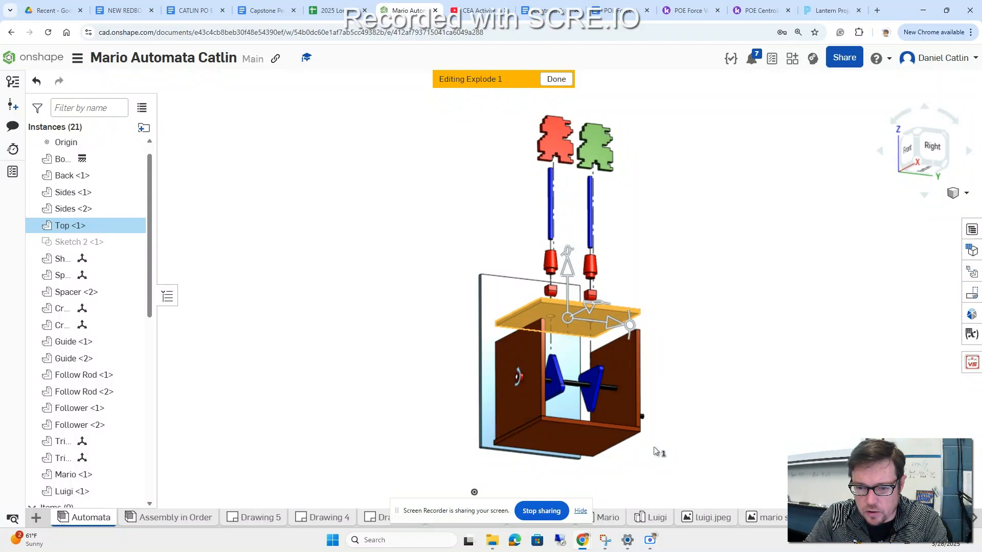
{"action": "left_click", "coordinate": [754, 402]}
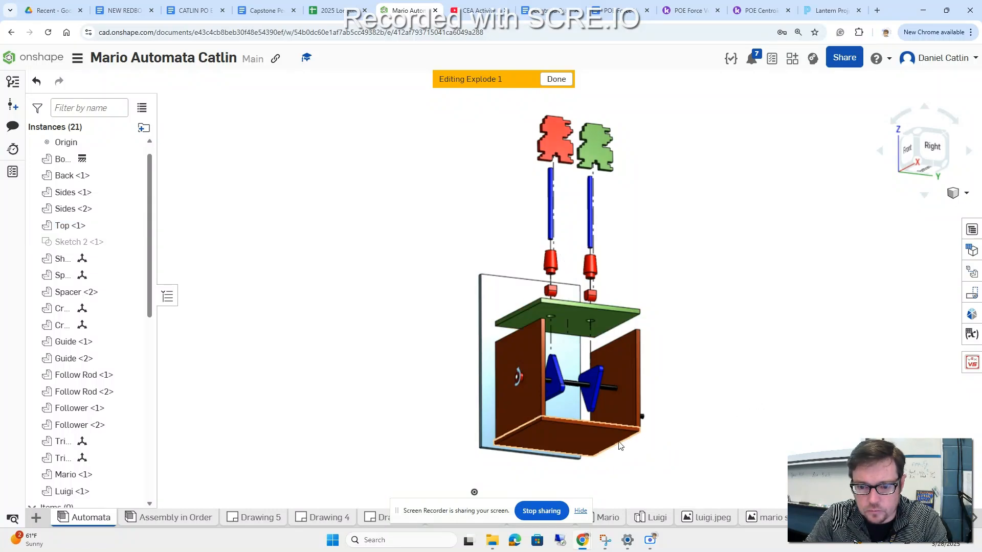
{"action": "left_click", "coordinate": [593, 437]}
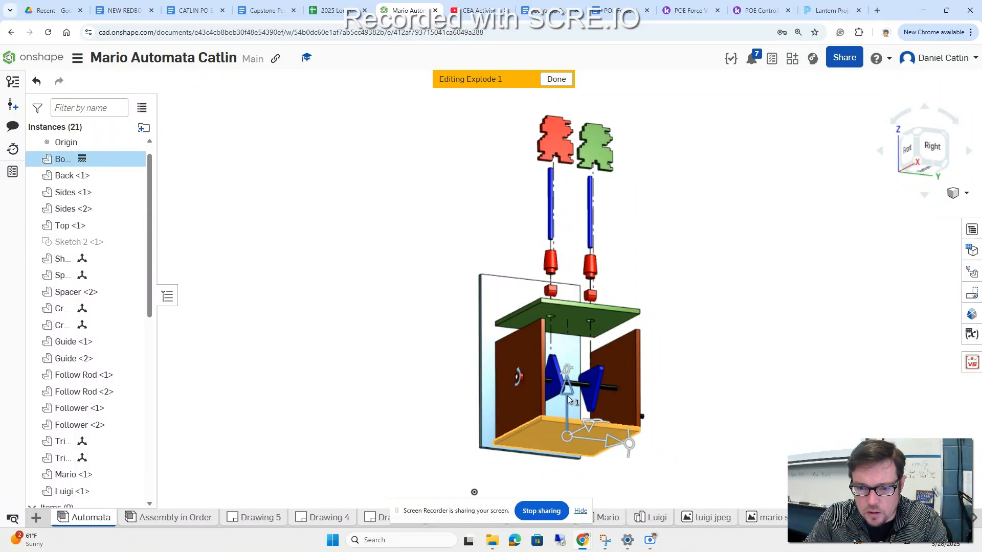
{"action": "left_click_drag", "start_coordinate": [569, 402], "coordinate": [569, 413]}
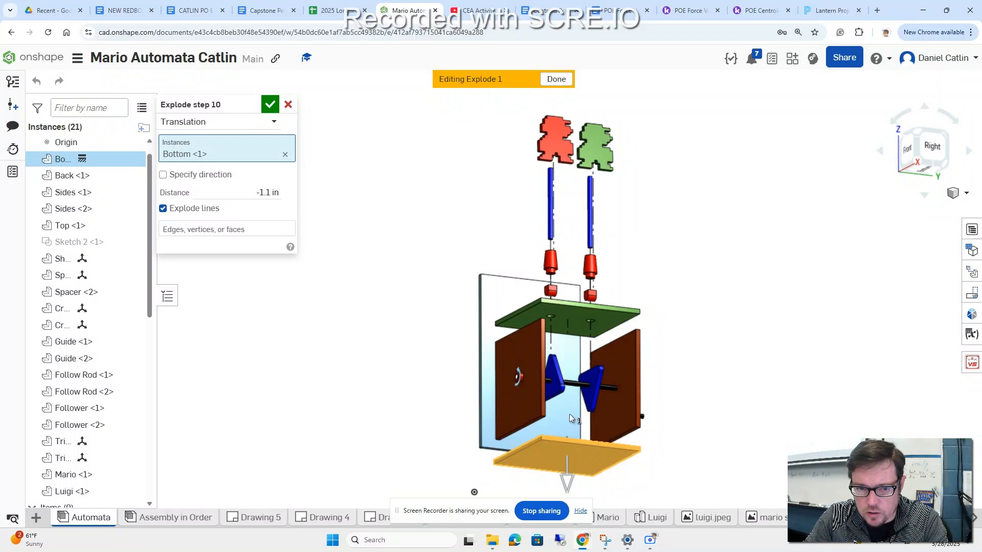
{"action": "left_click", "coordinate": [272, 105]}
{"action": "right_click_drag", "start_coordinate": [753, 400], "coordinate": [675, 423]}
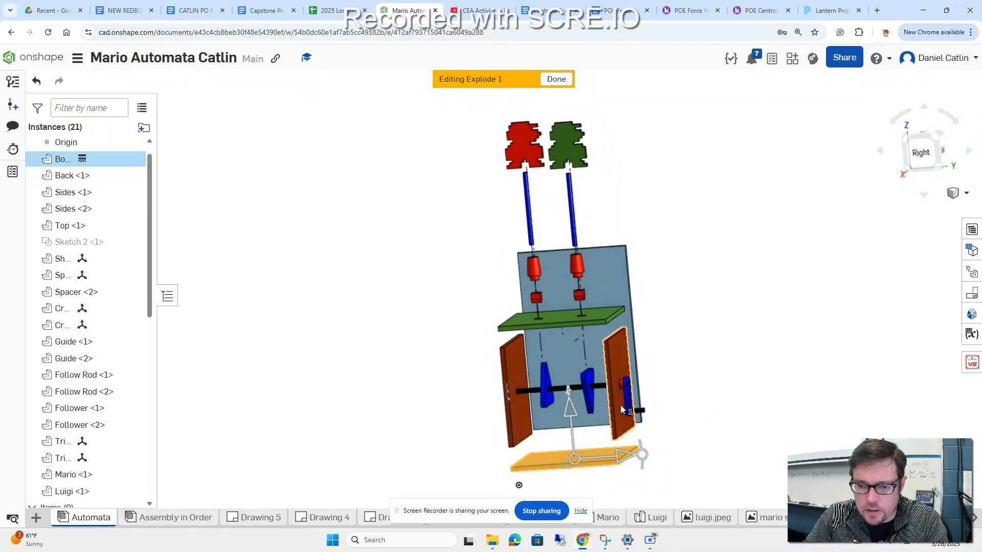
{"action": "right_click_drag", "start_coordinate": [752, 423], "coordinate": [696, 414]}
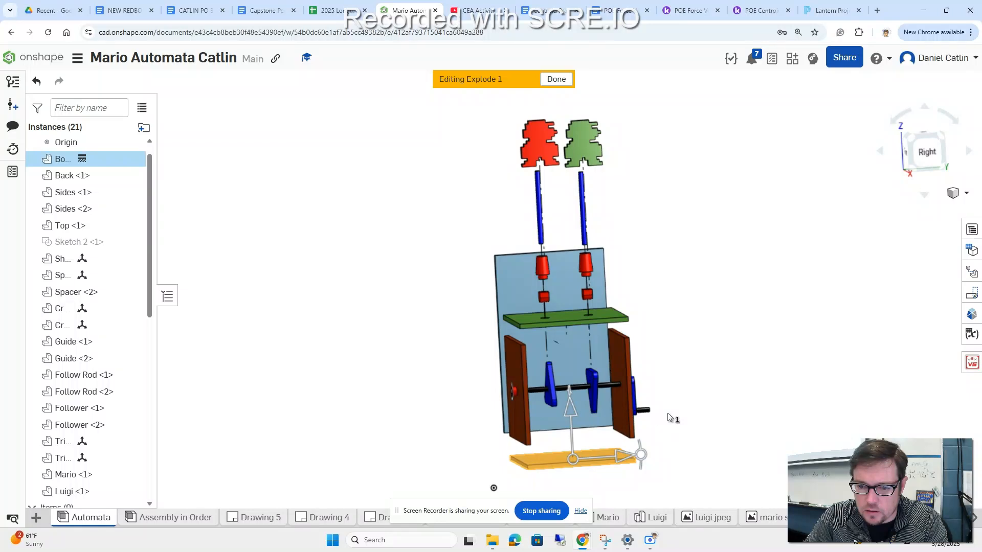
Step: Create two explode steps that move the crank handle about 8.3 in and the crank arm about 6.8 in outward along the shaft direction
{"action": "left_click", "coordinate": [643, 412]}
{"action": "left_click_drag", "start_coordinate": [693, 411], "coordinate": [823, 398]}
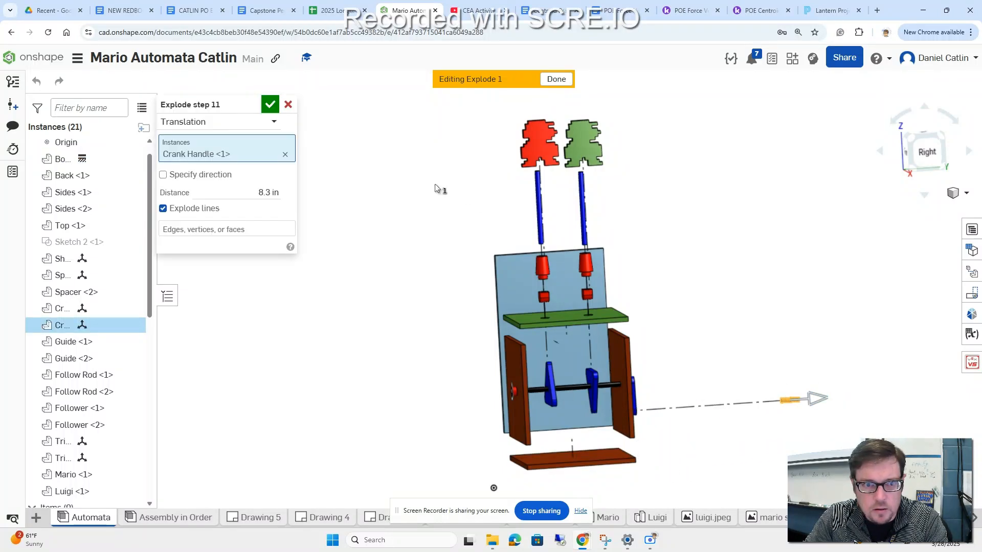
{"action": "left_click", "coordinate": [270, 104]}
{"action": "right_click_drag", "start_coordinate": [732, 359], "coordinate": [634, 398]}
{"action": "left_click", "coordinate": [625, 396]}
{"action": "left_click_drag", "start_coordinate": [677, 391], "coordinate": [796, 377]}
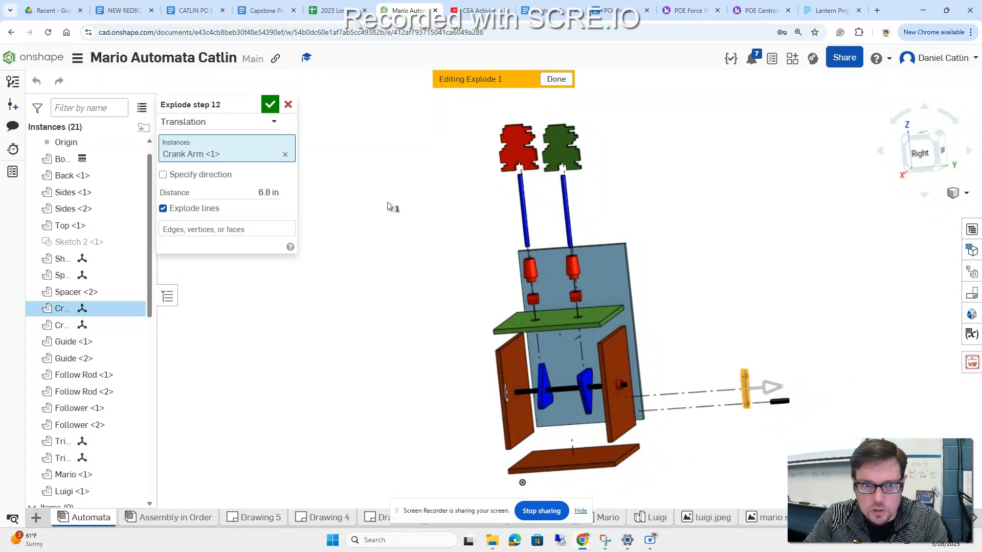
{"action": "left_click", "coordinate": [270, 104]}
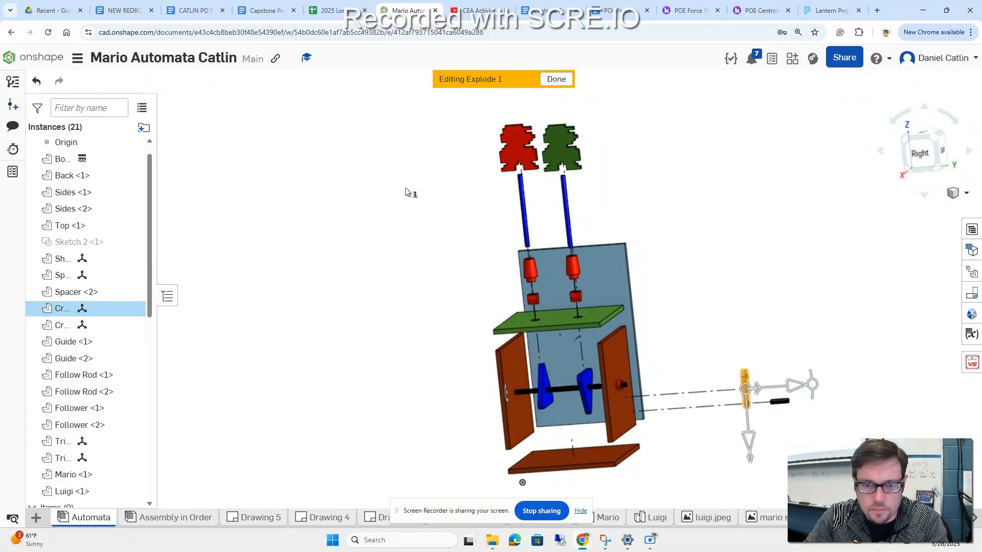
Step: Create explode steps that move Spacer <2> about 5.9 in outward on the crank side and Spacer <1> about 3.4 in outward on the opposite side
{"action": "left_click", "coordinate": [620, 388]}
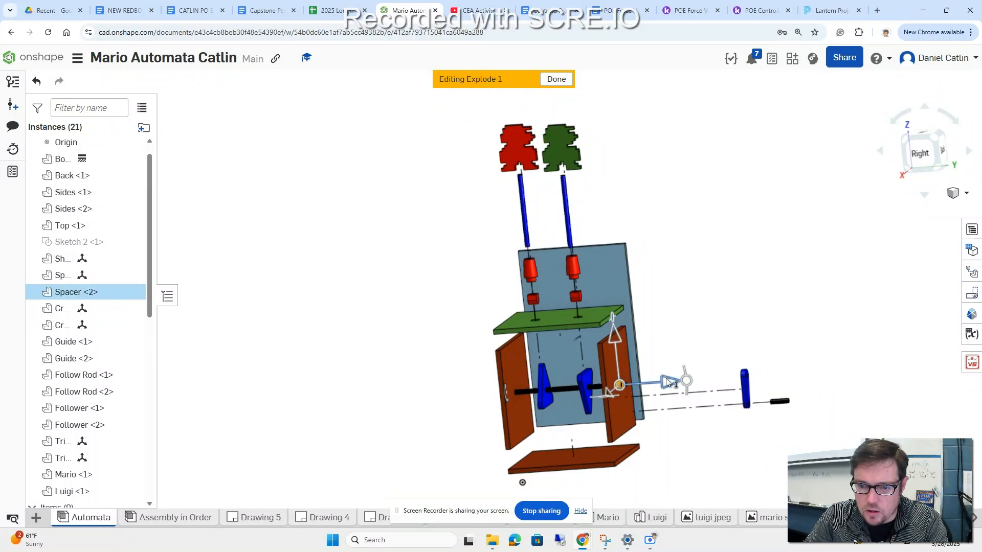
{"action": "left_click_drag", "start_coordinate": [705, 379], "coordinate": [771, 373]}
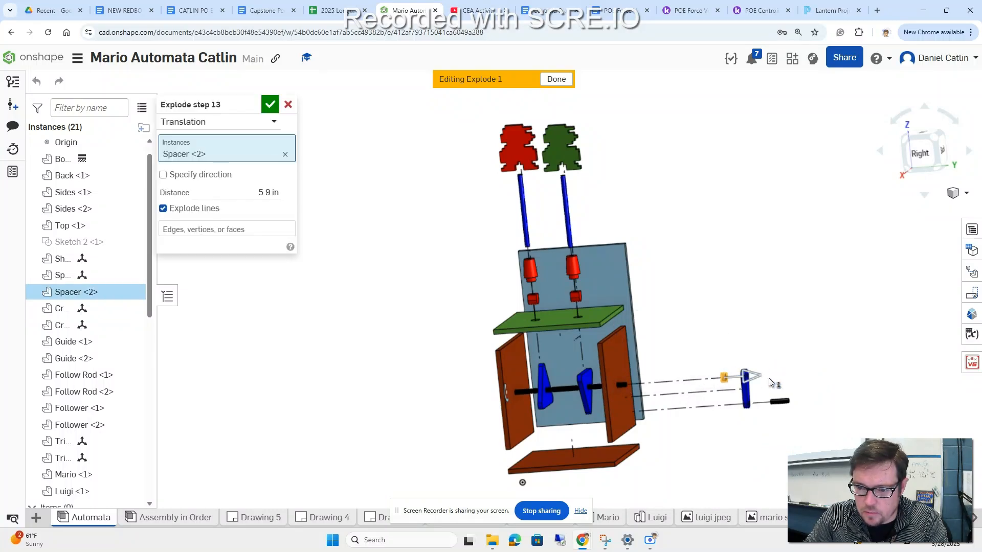
{"action": "left_click", "coordinate": [270, 104]}
{"action": "right_click_drag", "start_coordinate": [352, 251], "coordinate": [374, 250]}
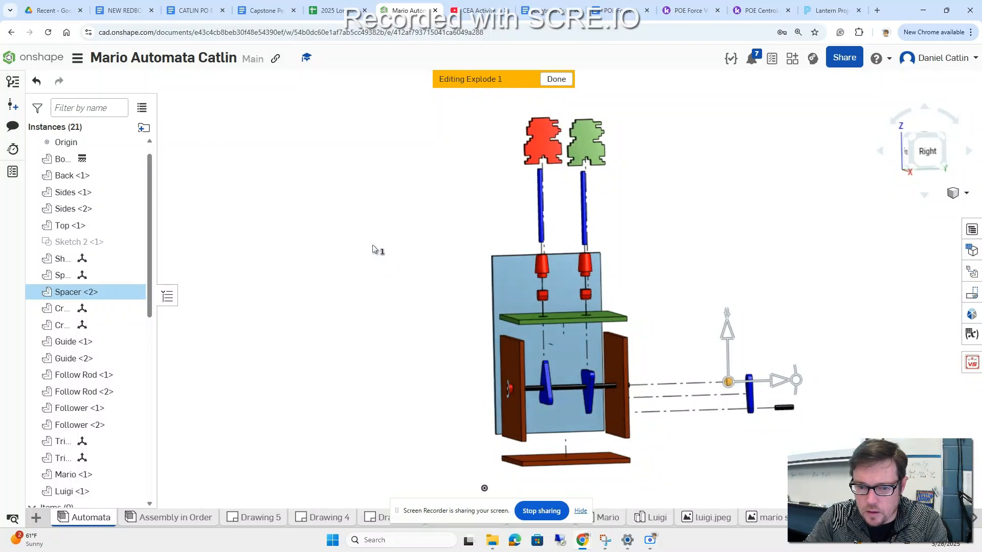
{"action": "left_click", "coordinate": [510, 390]}
{"action": "left_click_drag", "start_coordinate": [562, 393], "coordinate": [499, 380]}
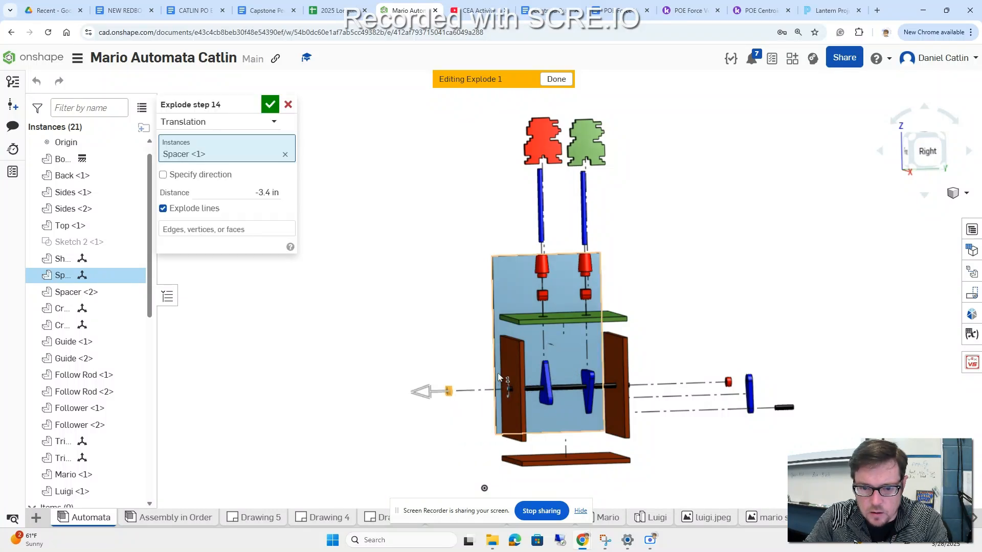
{"action": "left_click", "coordinate": [270, 105]}
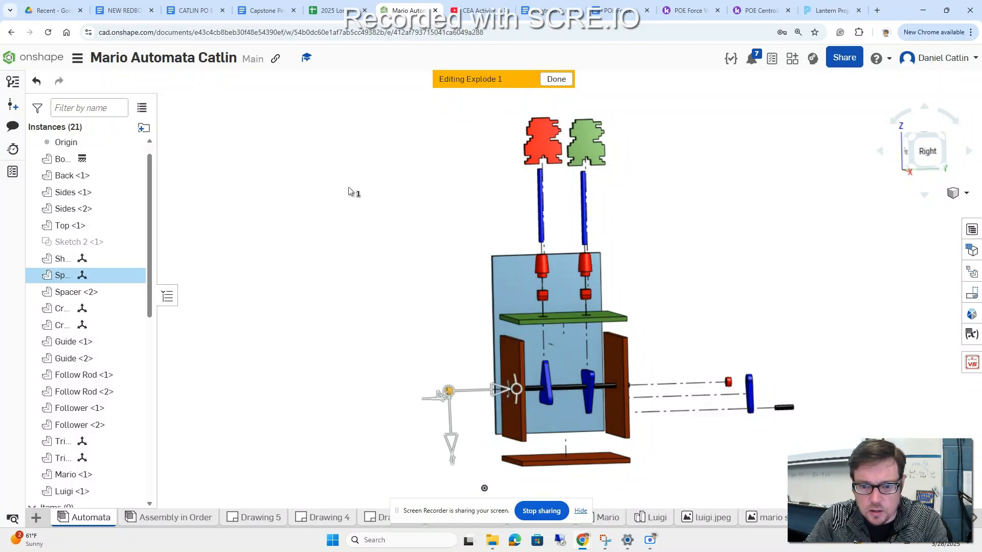
Step: Create explode steps that move Sides <1> about 1.7 in outward and Sides <2> about 1.2 in outward toward the crank
{"action": "left_click", "coordinate": [516, 364]}
{"action": "left_click_drag", "start_coordinate": [565, 392], "coordinate": [536, 393]}
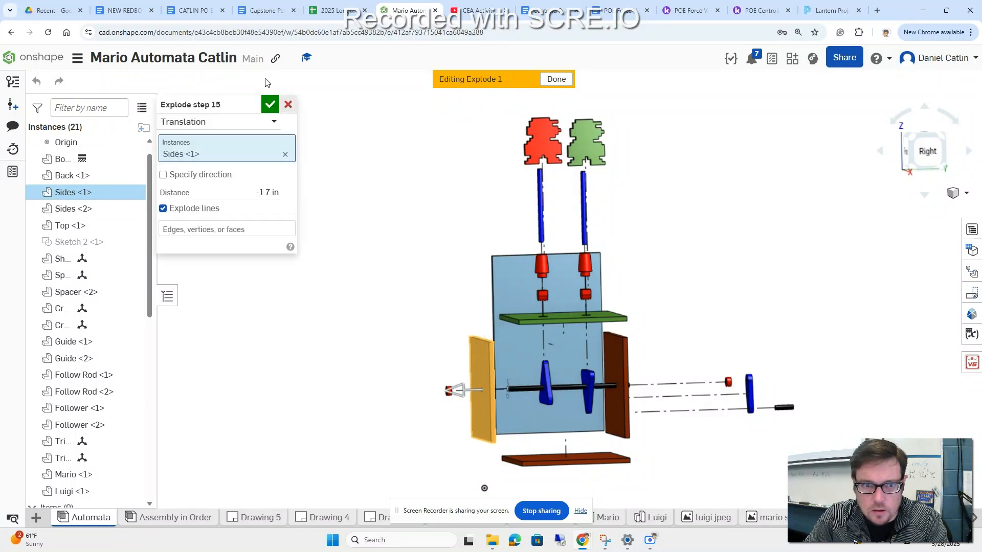
{"action": "left_click", "coordinate": [270, 105]}
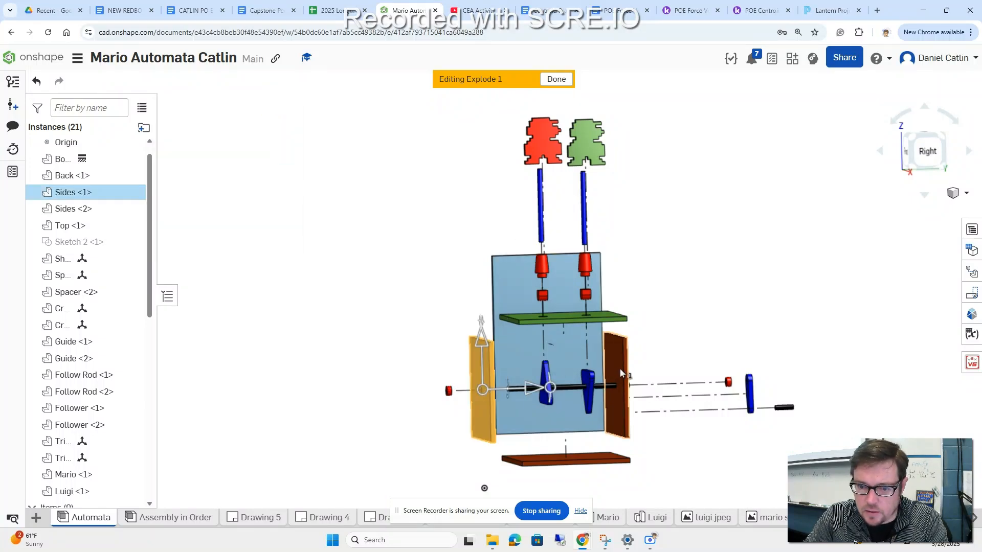
{"action": "left_click", "coordinate": [674, 305]}
{"action": "left_click", "coordinate": [620, 368]}
{"action": "left_click_drag", "start_coordinate": [672, 387], "coordinate": [697, 387]}
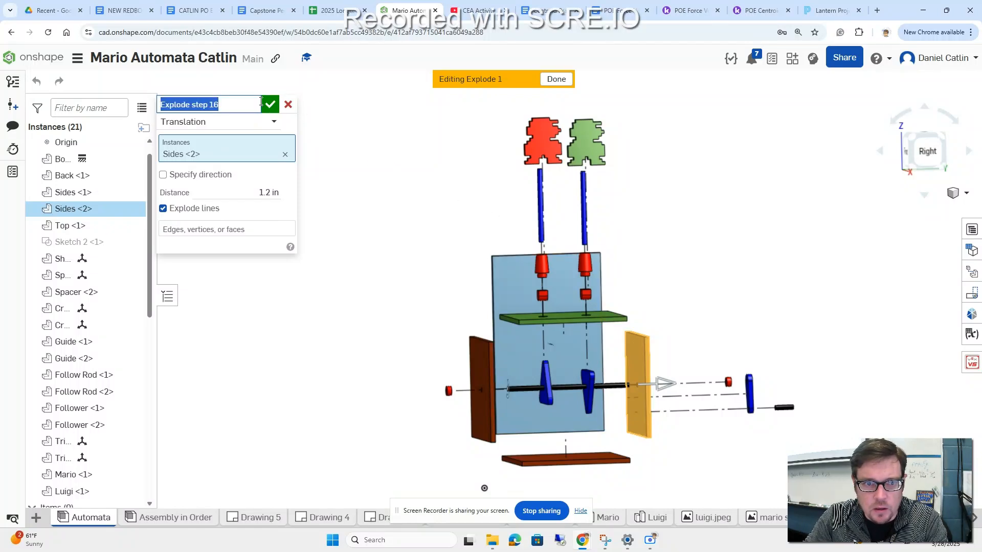
{"action": "left_click", "coordinate": [272, 107]}
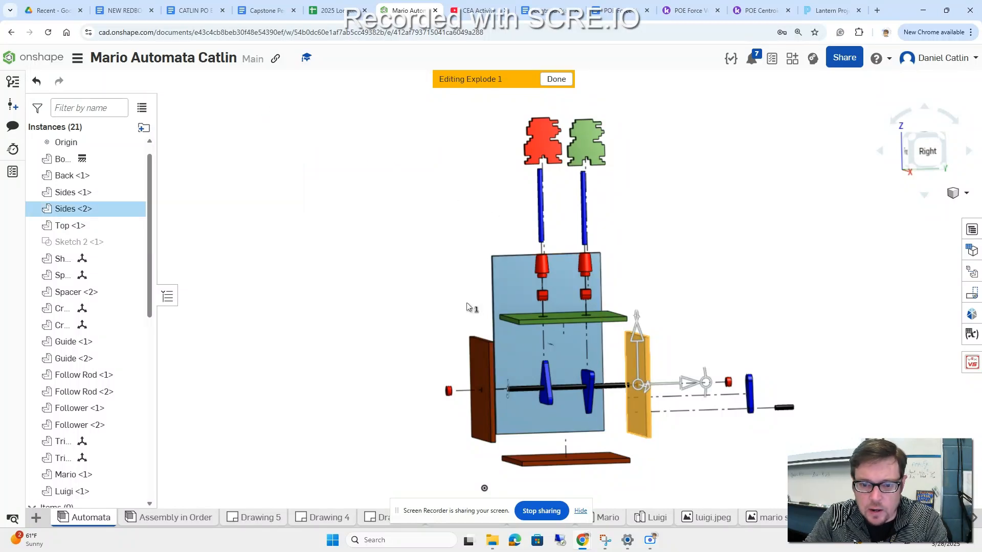
Step: Create an explode step that slides Triangle Cam <2> about 2.4 in along the shaft, away from the crank side
{"action": "left_click", "coordinate": [548, 390]}
{"action": "left_click_drag", "start_coordinate": [592, 383], "coordinate": [548, 382]}
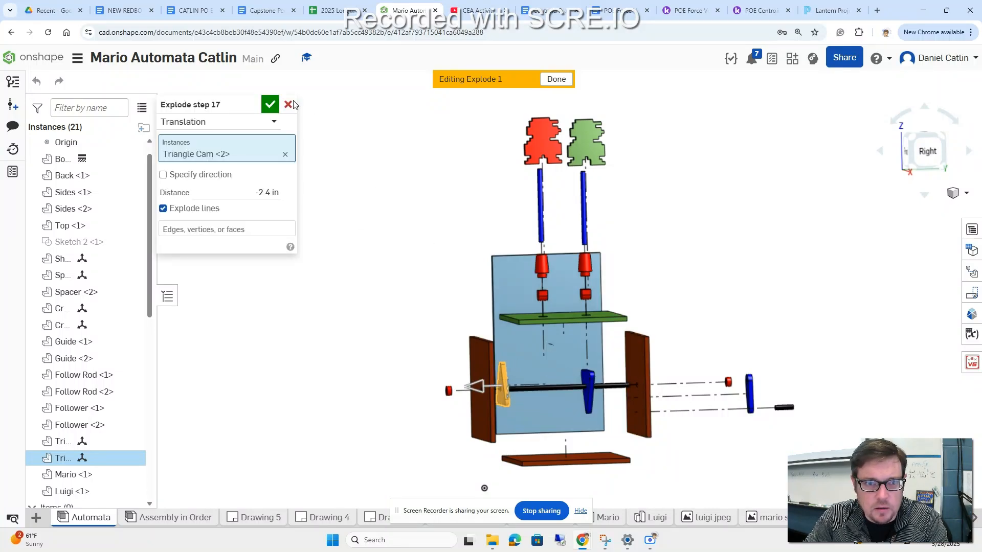
{"action": "left_click", "coordinate": [270, 104]}
Step: Add another explode step that moves Sides <2> farther outward, making room for a cam between it and the shaft end
{"action": "right_click_drag", "start_coordinate": [706, 327], "coordinate": [698, 325]}
{"action": "left_click", "coordinate": [665, 362]}
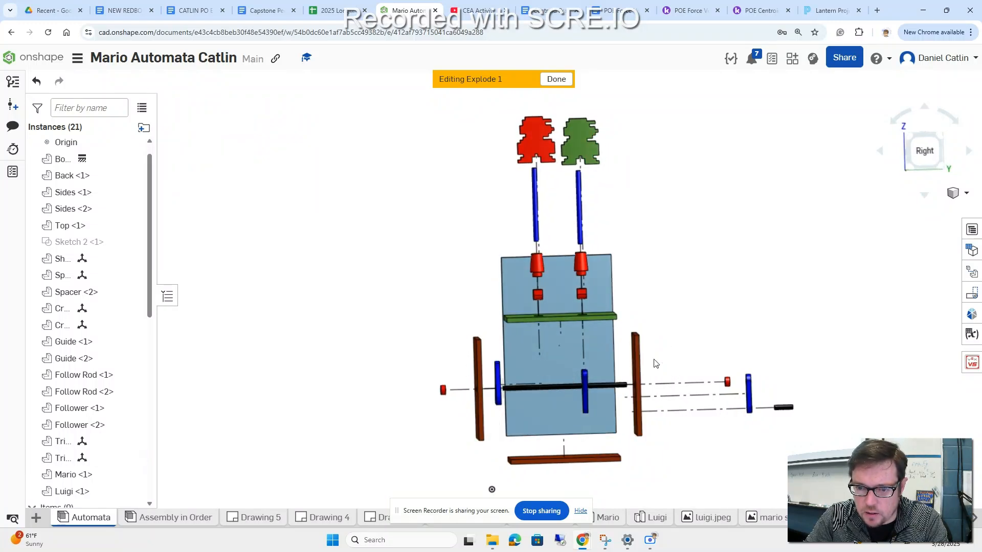
{"action": "left_click", "coordinate": [640, 368]}
{"action": "left_click_drag", "start_coordinate": [686, 384], "coordinate": [709, 383]}
{"action": "left_click", "coordinate": [270, 104]}
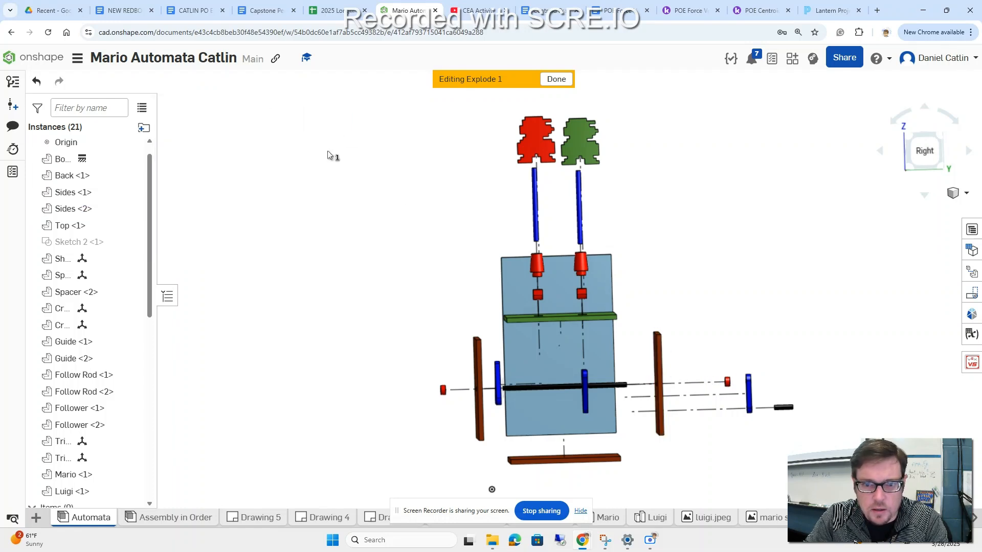
Step: Create explode steps that move Triangle Cam <1> about 2.9 in toward the crank side and Triangle Cam <2> slightly farther off the opposite shaft end
{"action": "left_click", "coordinate": [585, 391]}
{"action": "left_click_drag", "start_coordinate": [623, 379], "coordinate": [688, 384]}
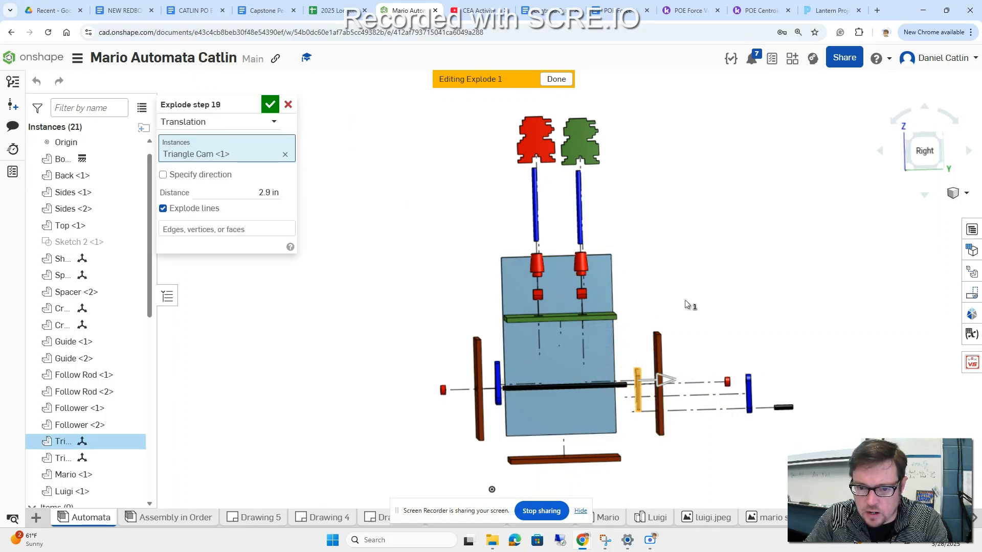
{"action": "left_click", "coordinate": [270, 104]}
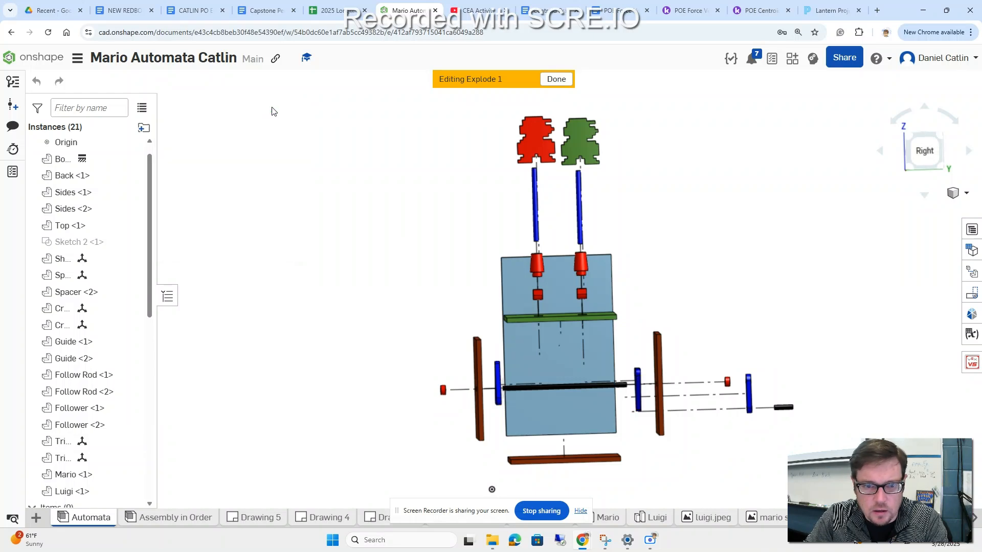
{"action": "left_click", "coordinate": [499, 375]}
{"action": "left_click_drag", "start_coordinate": [543, 383], "coordinate": [541, 384]}
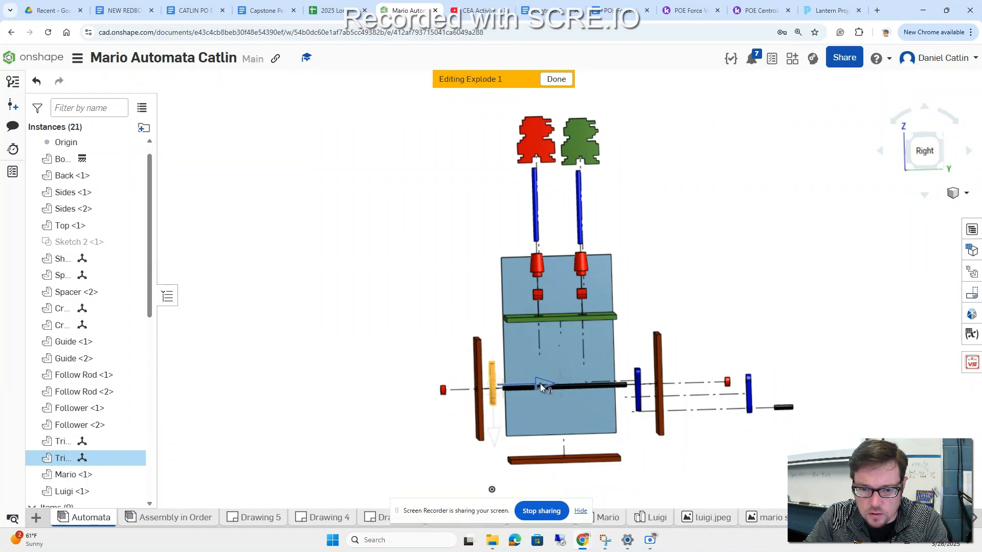
{"action": "left_click", "coordinate": [270, 104]}
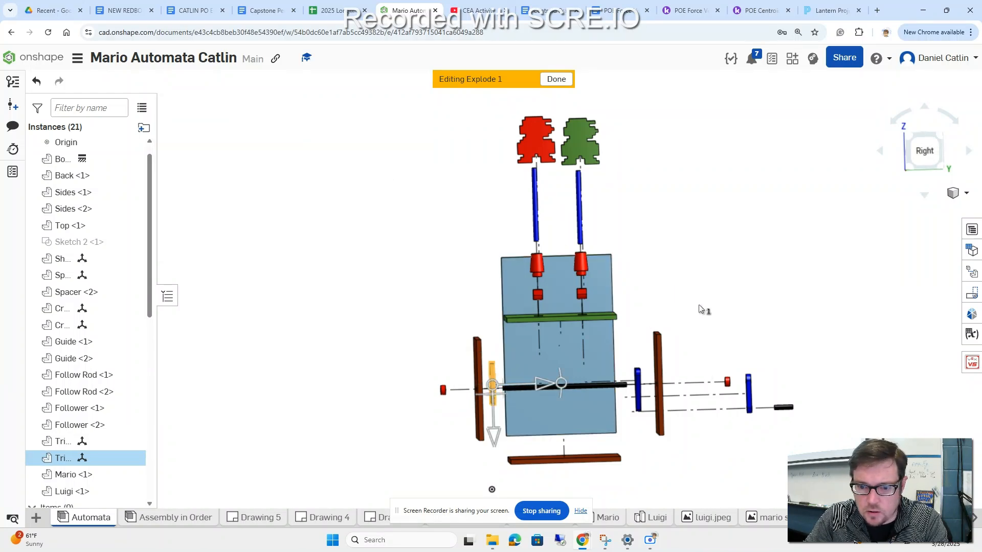
Step: Check the separated parts from several angles and finish editing Explode 1
{"action": "right_click_drag", "start_coordinate": [688, 272], "coordinate": [738, 287]}
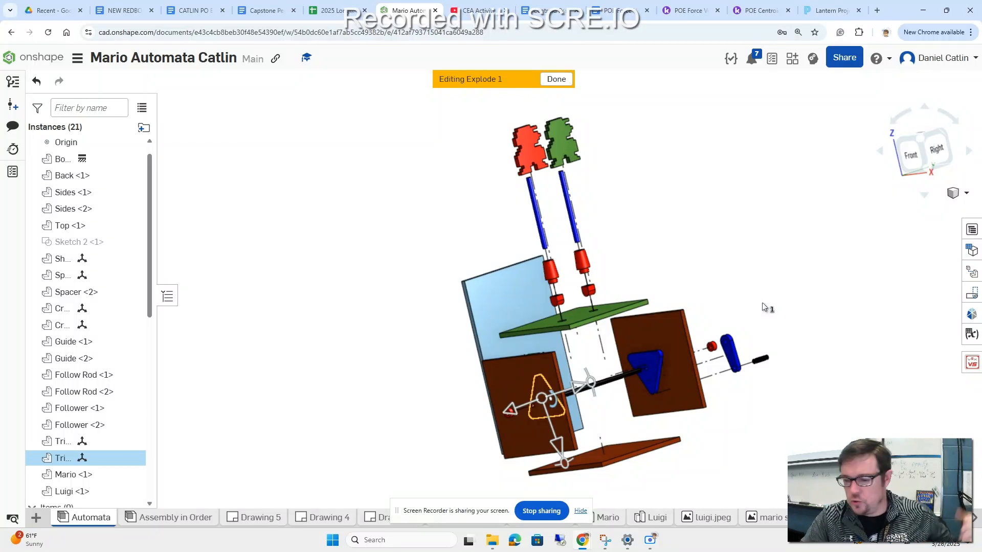
{"action": "right_click_drag", "start_coordinate": [772, 313], "coordinate": [458, 204]}
{"action": "left_click", "coordinate": [556, 79]}
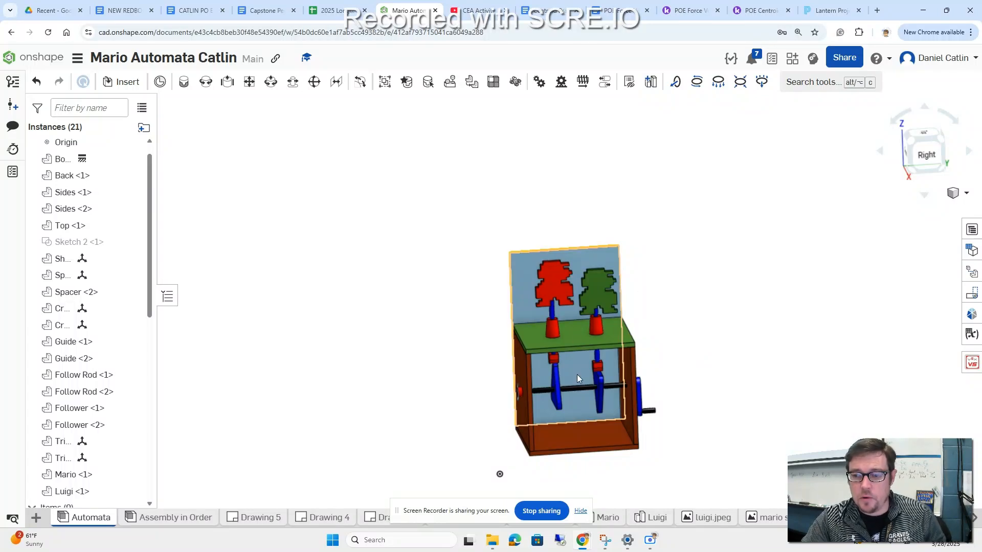
Step: Reopen Explode 1 from the exploded views to check the saved explosion, and return to the collapsed assembly
{"action": "left_click", "coordinate": [973, 273]}
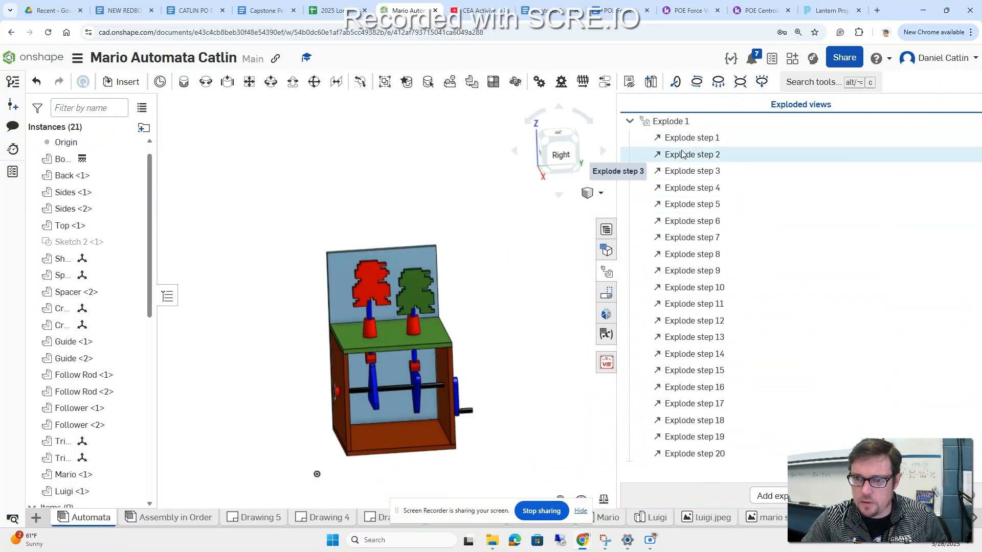
{"action": "double_click", "coordinate": [671, 121]}
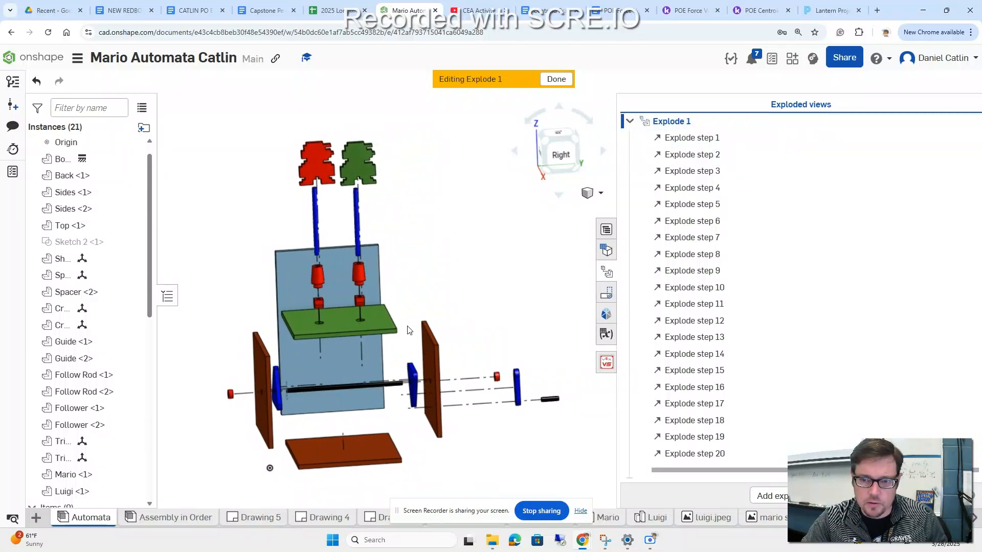
{"action": "left_click", "coordinate": [606, 272]}
{"action": "left_click", "coordinate": [557, 79]}
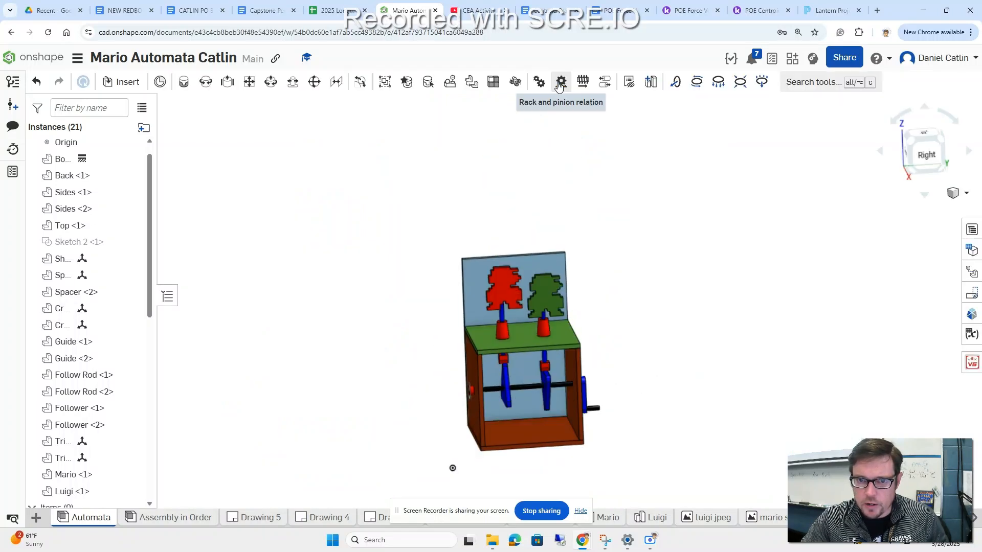
{"action": "mouse_move", "coordinate": [702, 350]}
{"action": "right_mouse_down"}
{"action": "mouse_move", "coordinate": [677, 358]}
{"action": "mouse_move", "coordinate": [718, 345]}
{"action": "right_mouse_up"}
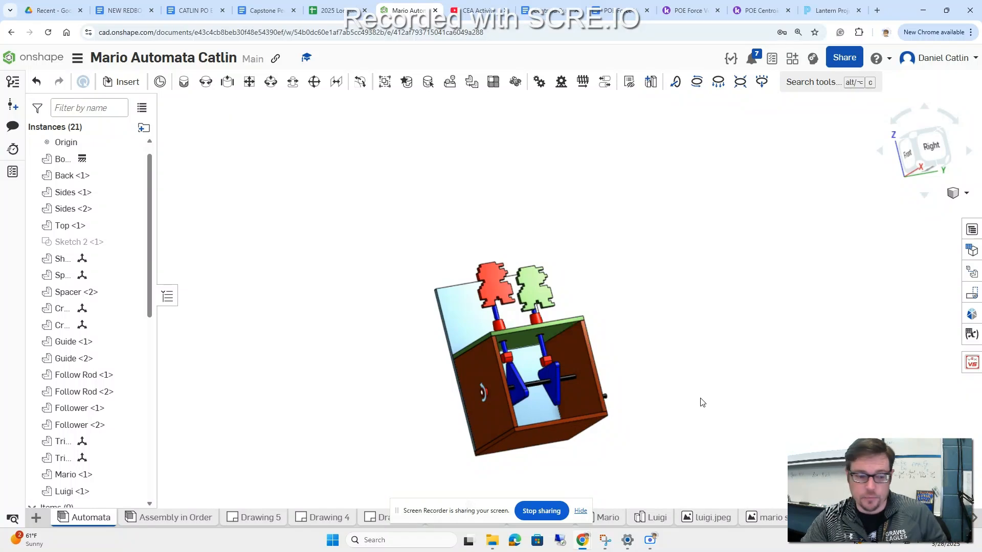
Step: Create a drawing from the self-created "Title Block.dwt" template with no views, and dismiss the automatic view insertion
{"action": "left_click", "coordinate": [36, 517]}
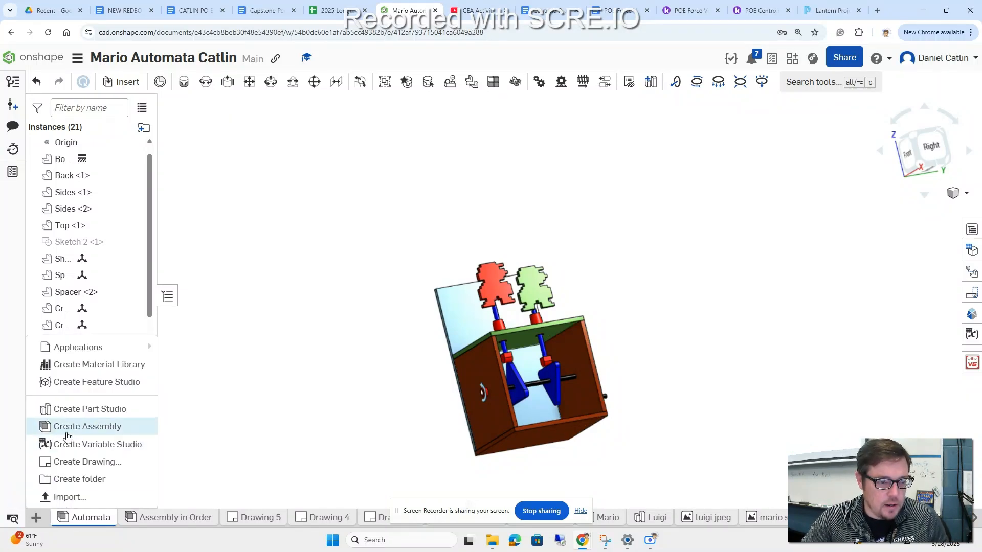
{"action": "left_click", "coordinate": [82, 462]}
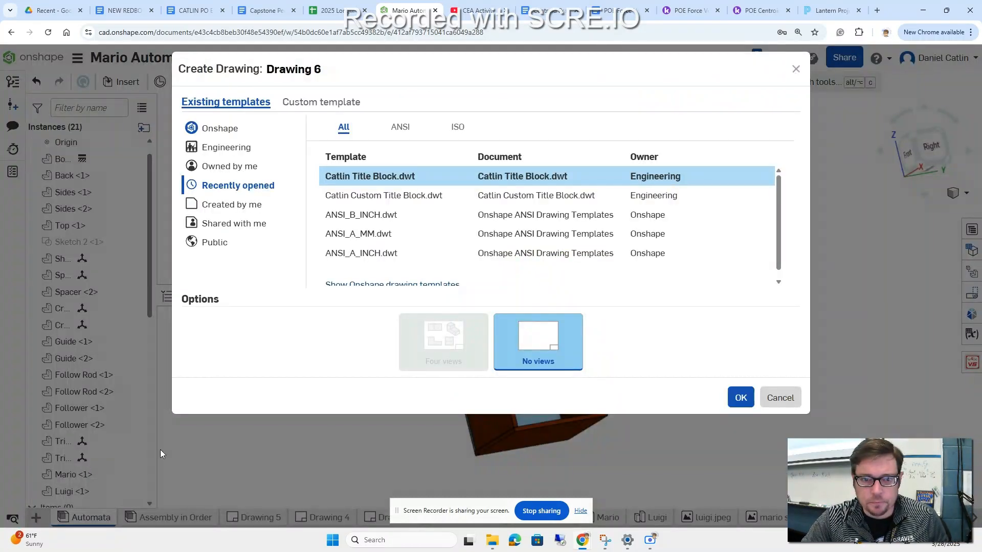
{"action": "left_click", "coordinate": [235, 205]}
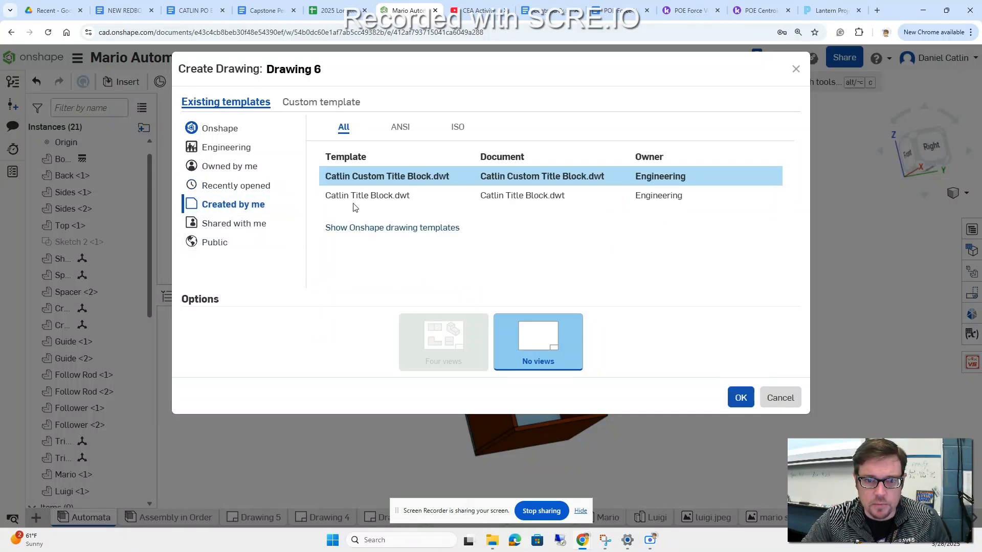
{"action": "left_click", "coordinate": [351, 197]}
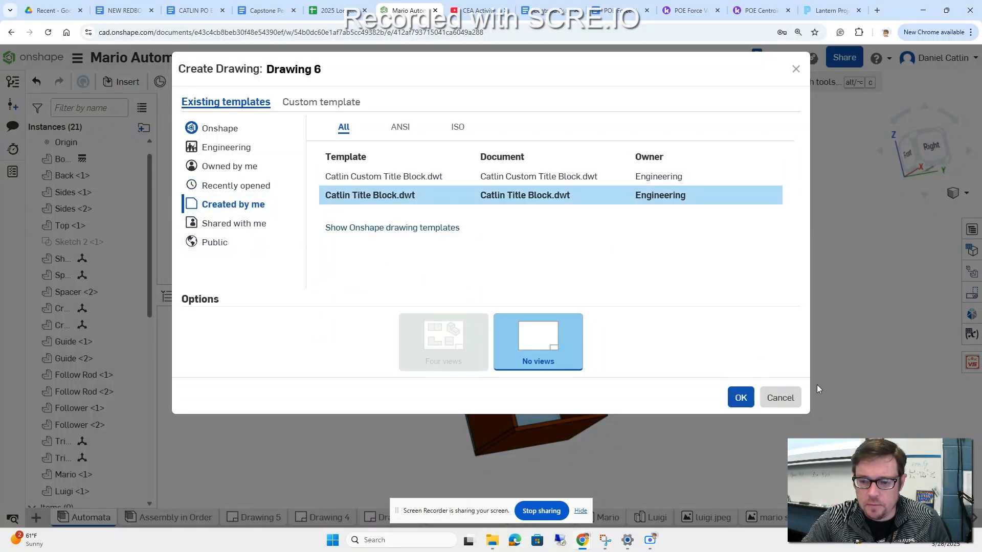
{"action": "left_click", "coordinate": [741, 398]}
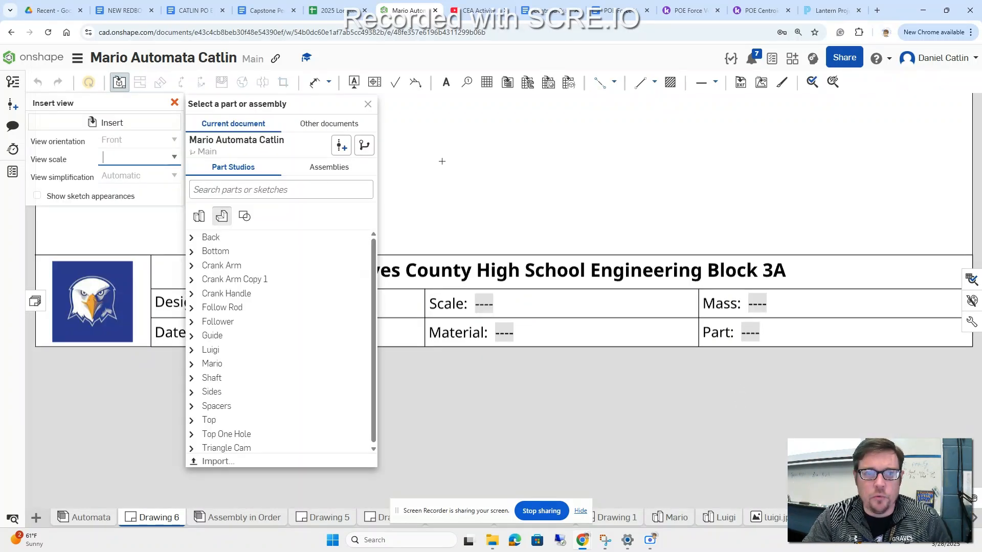
{"action": "left_click", "coordinate": [368, 105]}
{"action": "left_click", "coordinate": [175, 103]}
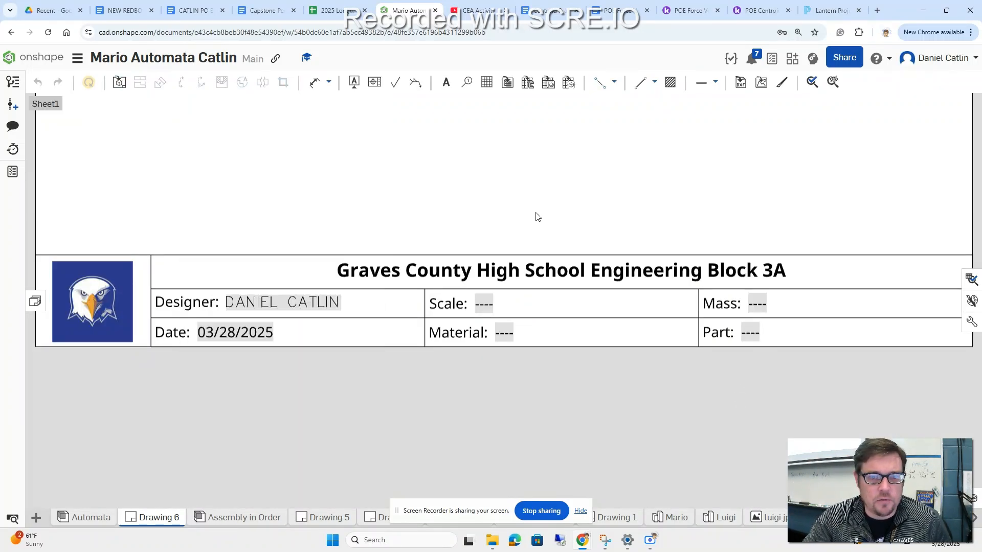
Step: Insert an isometric view of the Automata assembly in its Explode 1 state at 1:5 on the right half of the sheet
{"action": "middle_click_drag", "start_coordinate": [612, 208], "coordinate": [600, 292]}
{"action": "scroll", "coordinate": [600, 293], "scroll_direction": "down", "scroll_amount": 5}
{"action": "middle_click_drag", "start_coordinate": [579, 222], "coordinate": [529, 336]}
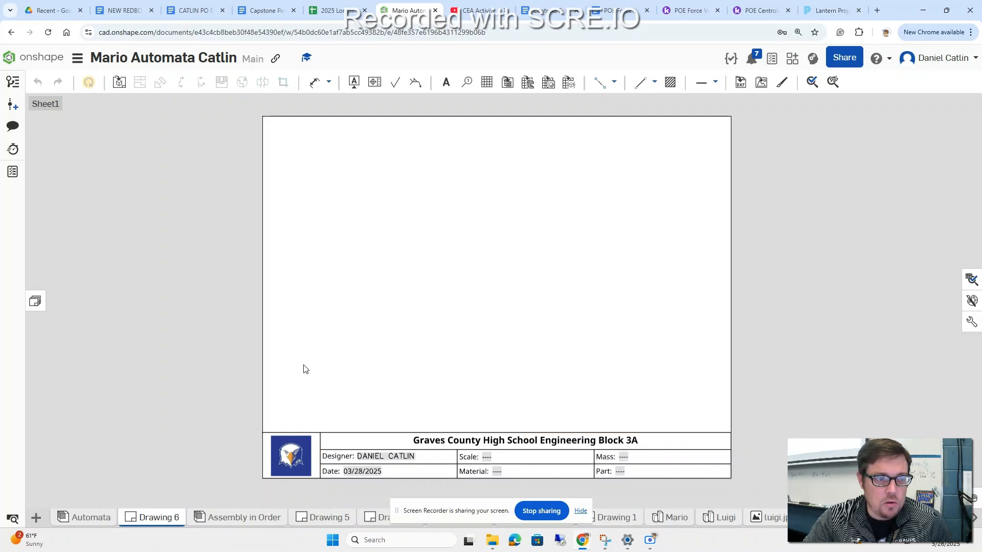
{"action": "left_click", "coordinate": [118, 83]}
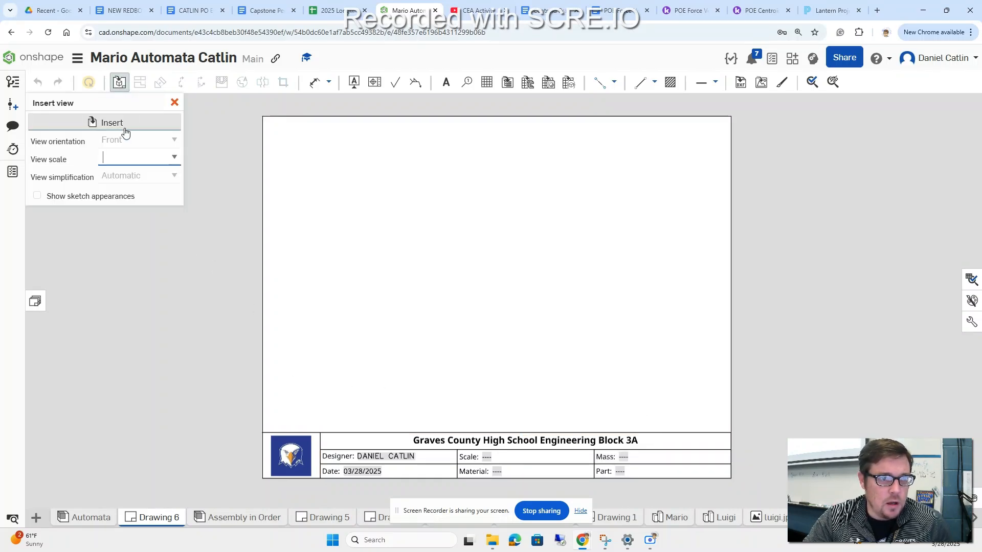
{"action": "left_click", "coordinate": [104, 126]}
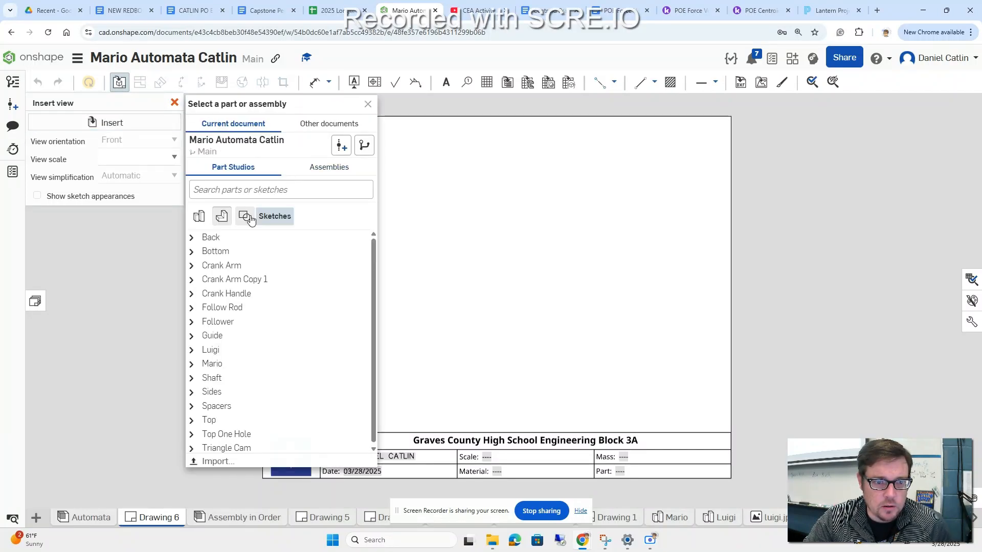
{"action": "left_click", "coordinate": [314, 170]}
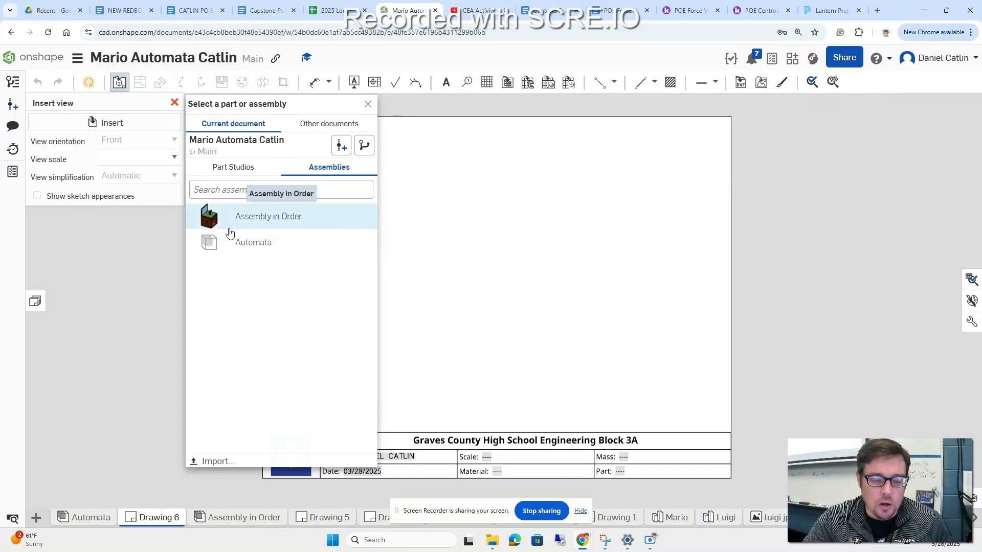
{"action": "left_click", "coordinate": [234, 245]}
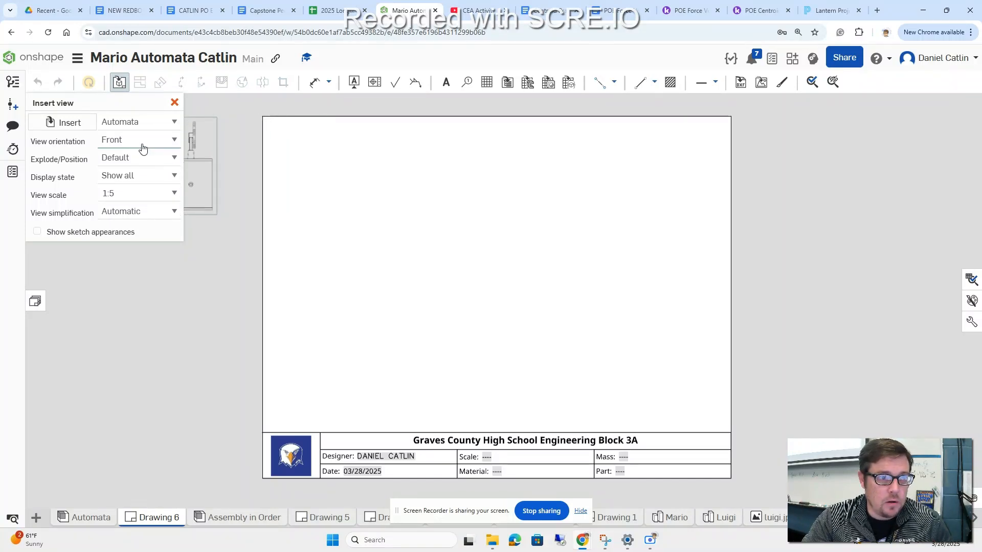
{"action": "left_click", "coordinate": [173, 140]}
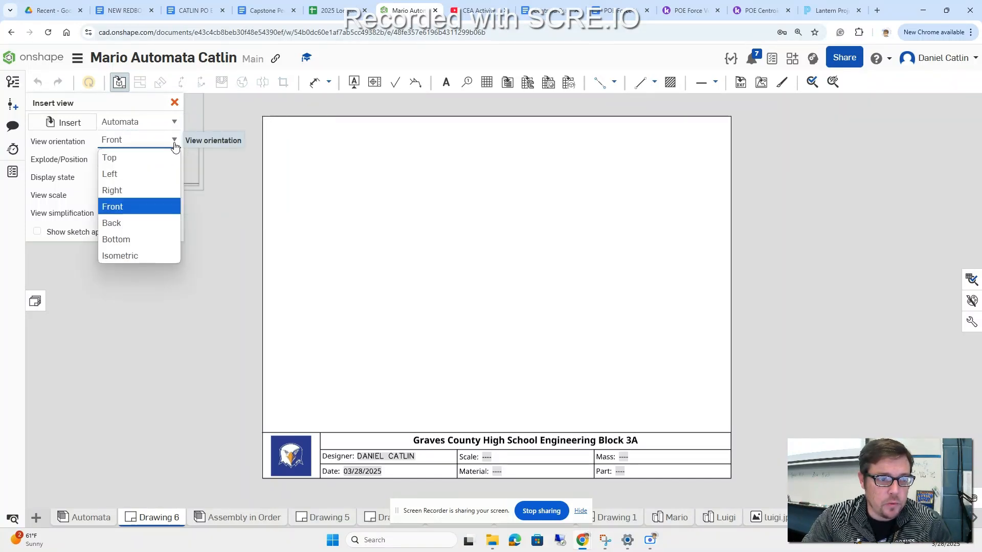
{"action": "left_click", "coordinate": [153, 255]}
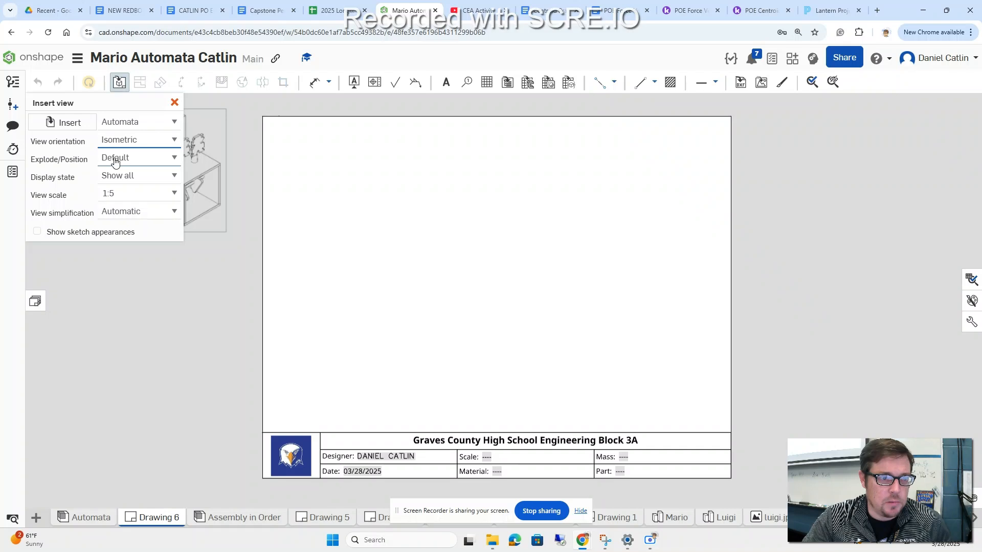
{"action": "left_click", "coordinate": [174, 158]}
{"action": "left_click", "coordinate": [148, 192]}
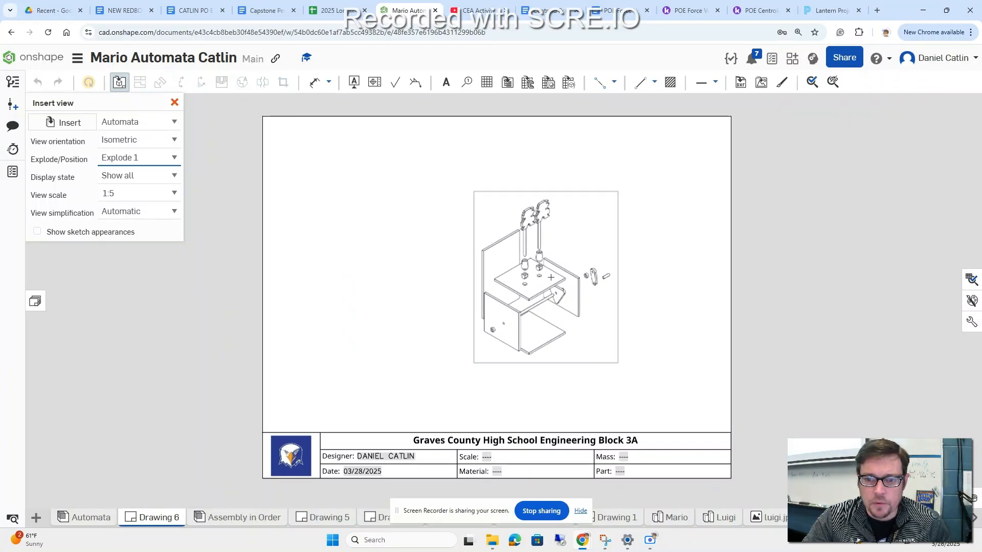
{"action": "left_click", "coordinate": [611, 271]}
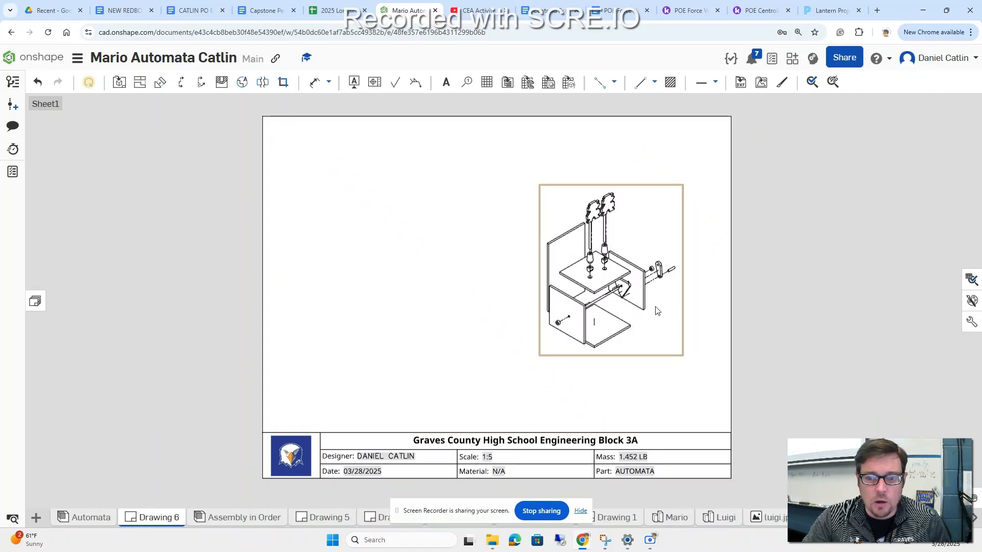
Step: Enlarge the exploded view by setting Sheet1's scale to 1:3 in the sheet properties
{"action": "right_click", "coordinate": [672, 329]}
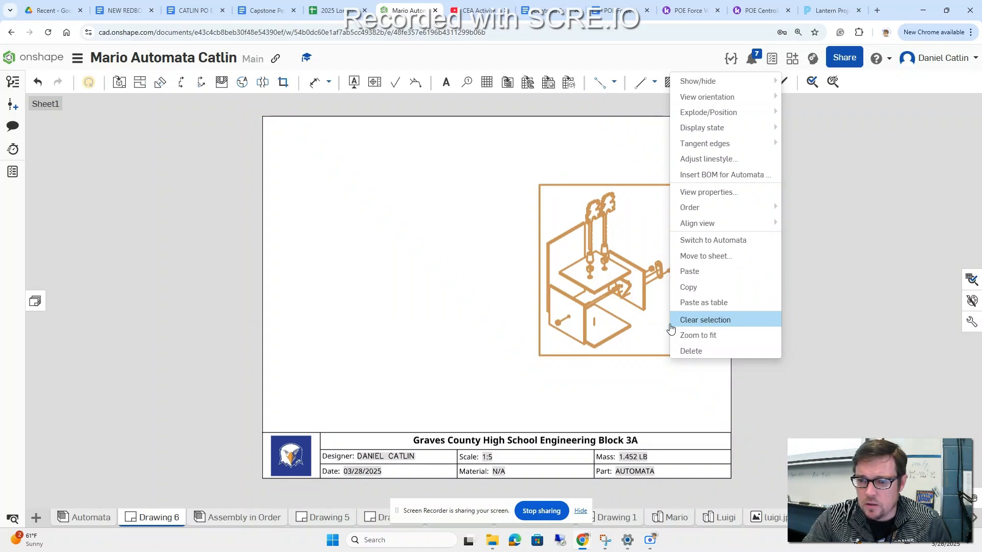
{"action": "left_click", "coordinate": [815, 319]}
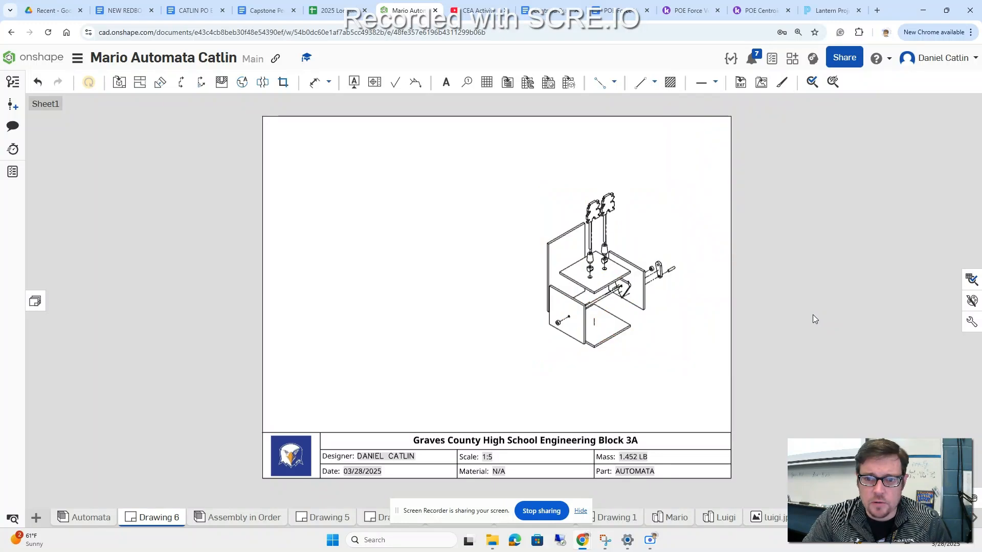
{"action": "left_click", "coordinate": [41, 300]}
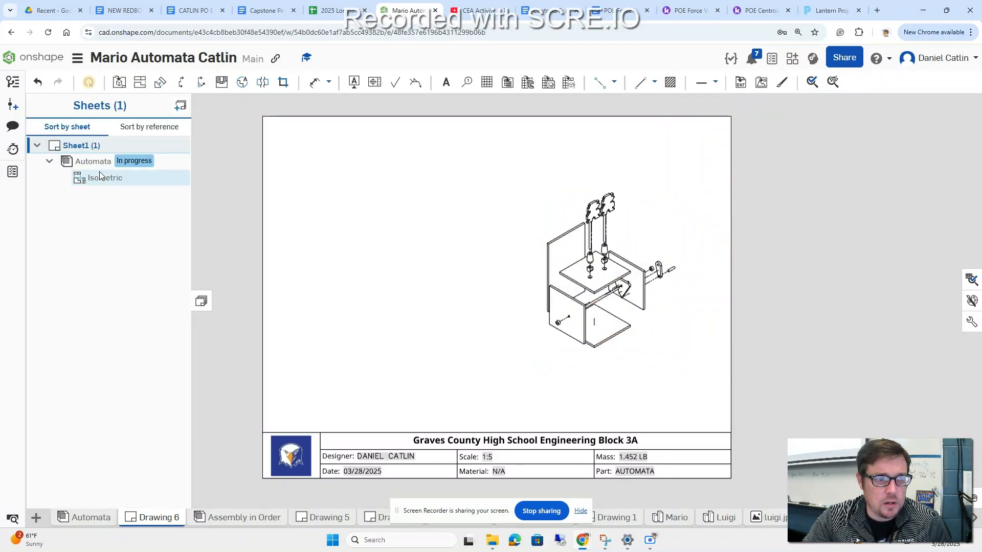
{"action": "right_click", "coordinate": [90, 149]}
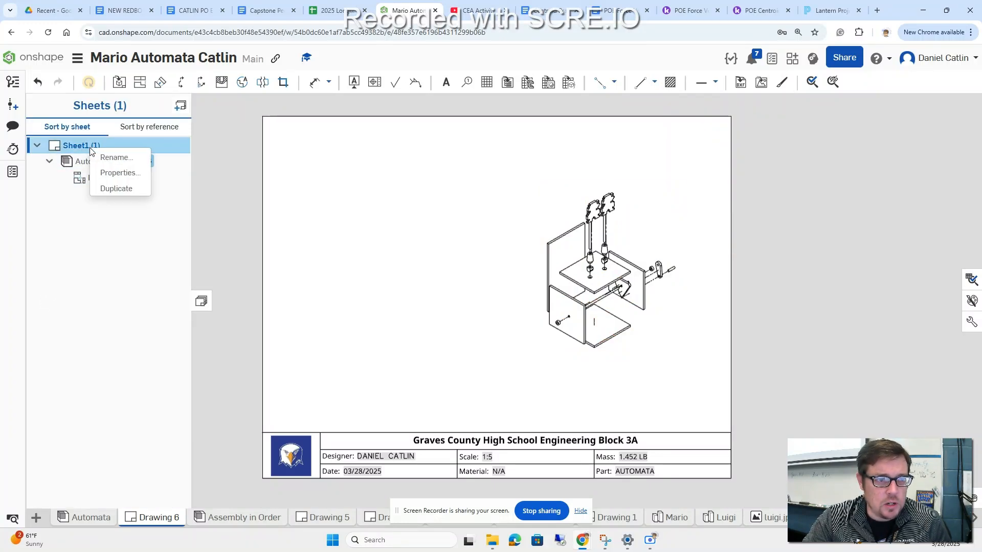
{"action": "left_click", "coordinate": [113, 173]}
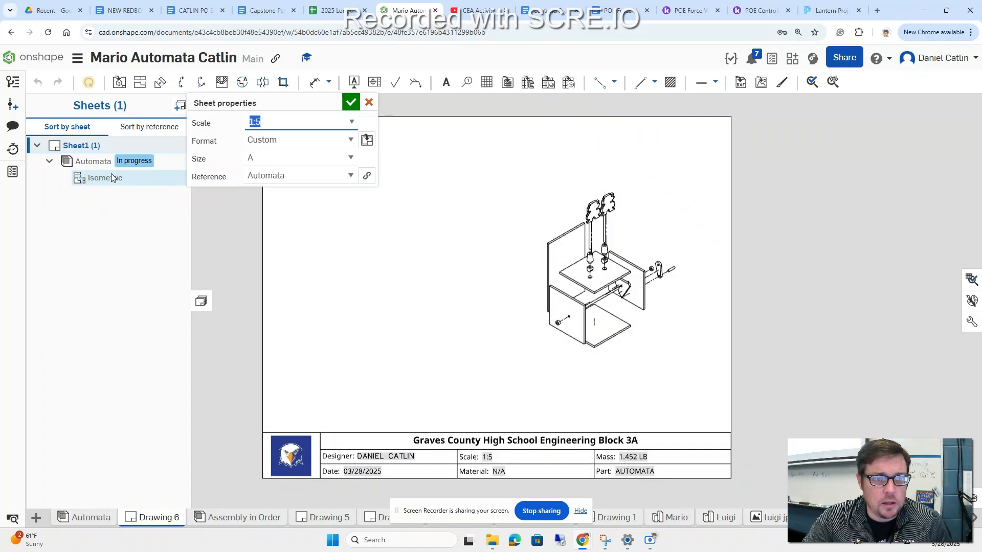
{"action": "left_click", "coordinate": [352, 122]}
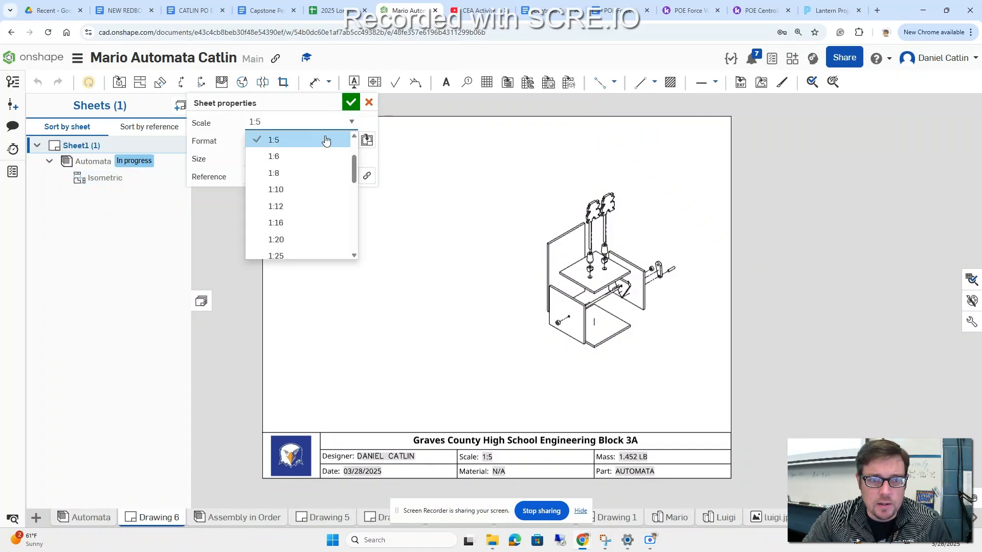
{"action": "left_click_drag", "start_coordinate": [354, 168], "coordinate": [354, 153]}
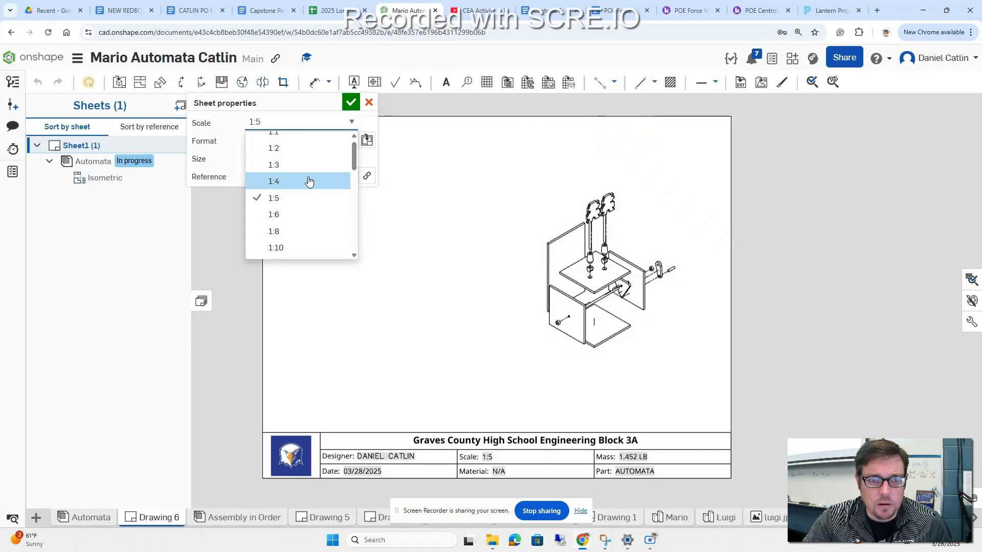
{"action": "left_click", "coordinate": [306, 181]}
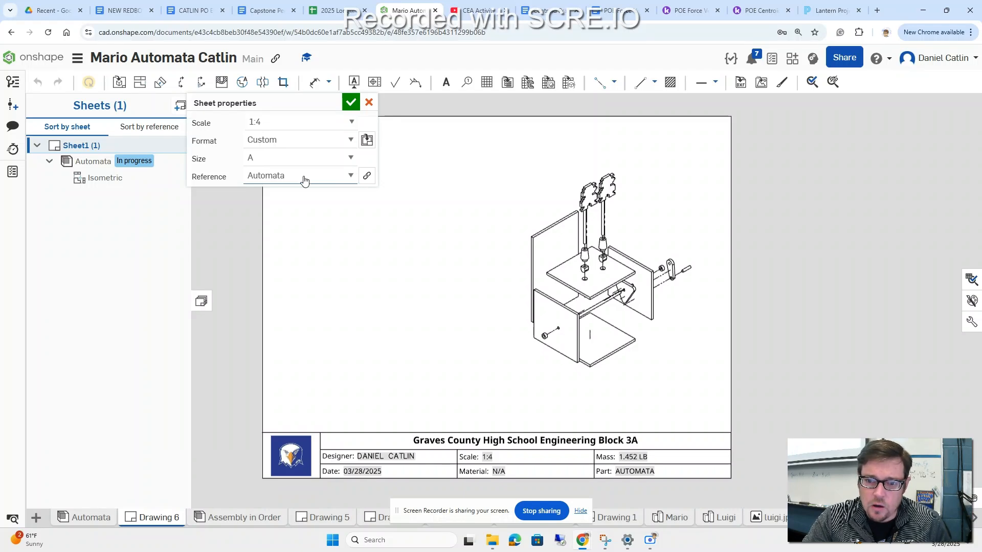
{"action": "left_click", "coordinate": [342, 124]}
{"action": "scroll", "coordinate": [318, 148], "scroll_direction": "up", "scroll_amount": 3}
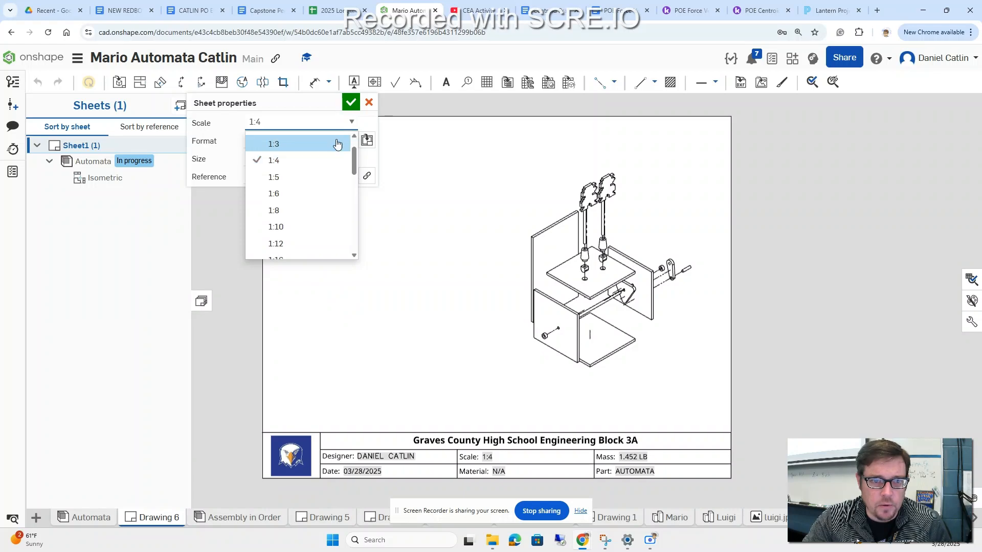
{"action": "left_click", "coordinate": [320, 148]}
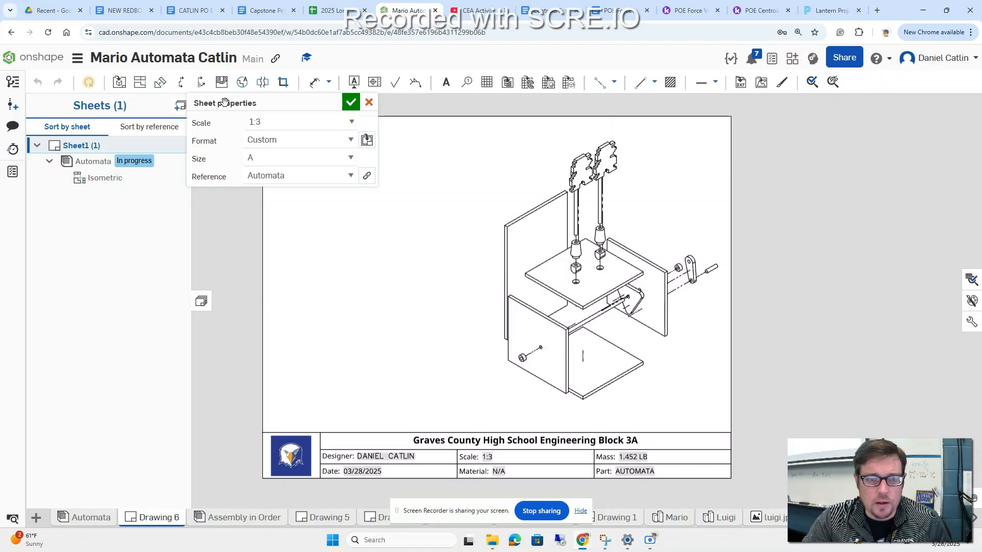
{"action": "left_click", "coordinate": [351, 104]}
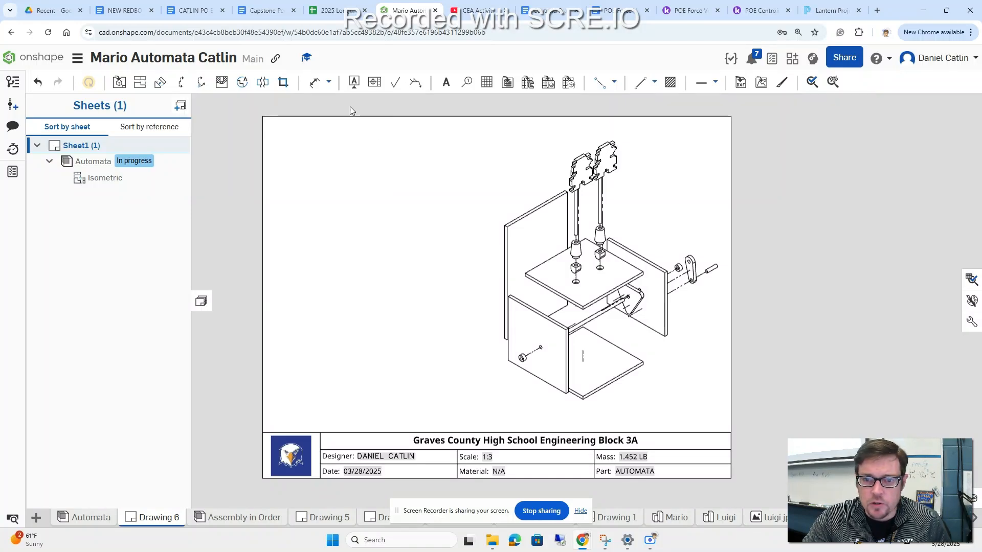
Step: Display the exploded isometric view of the Automata assembly as a shaded view
{"action": "right_click", "coordinate": [604, 292]}
{"action": "mouse_move", "coordinate": [652, 88]}
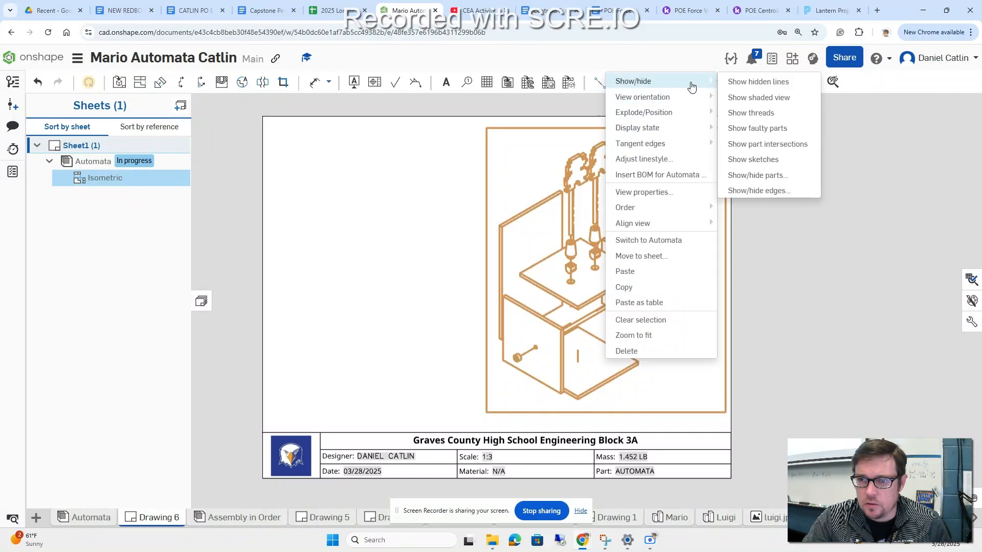
{"action": "left_click", "coordinate": [746, 95]}
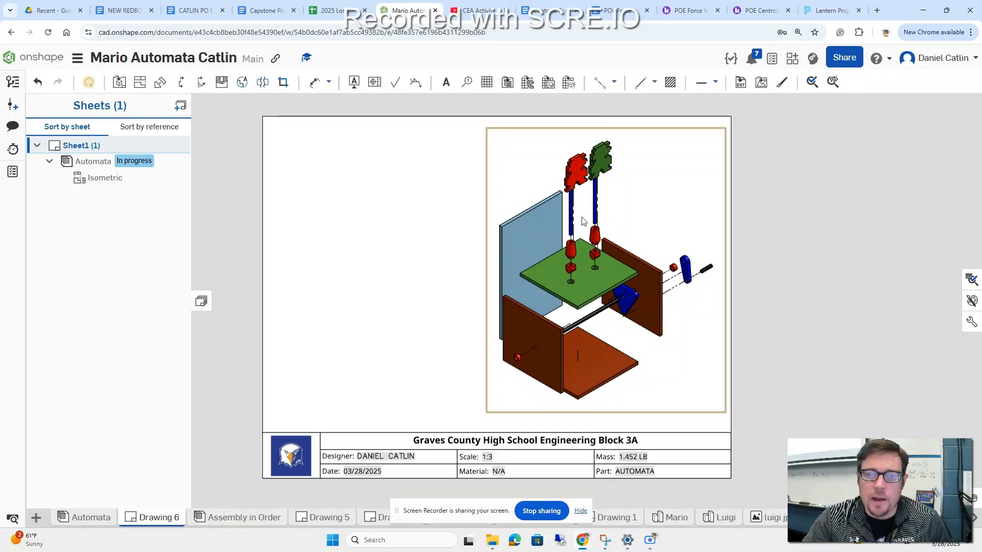
Step: Insert a flattened BOM table for Automata in the empty area left of the exploded view, anchored by its top-right corner
{"action": "left_click", "coordinate": [509, 83]}
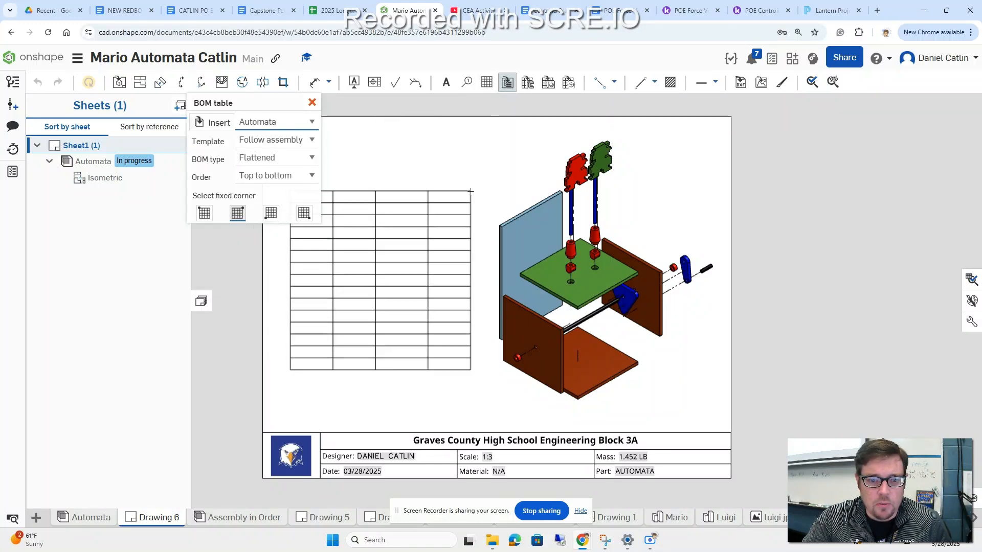
{"action": "left_click", "coordinate": [469, 193]}
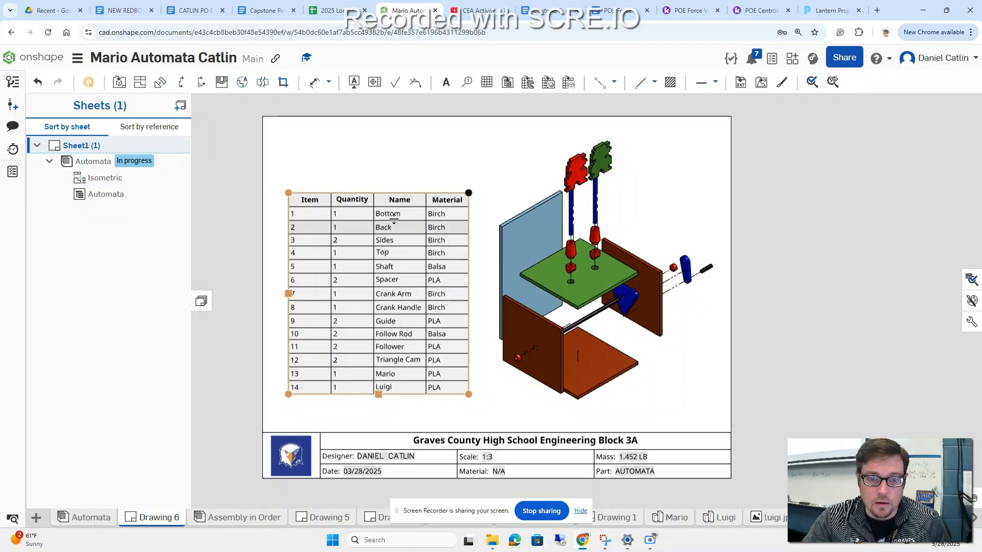
{"action": "left_click", "coordinate": [403, 409]}
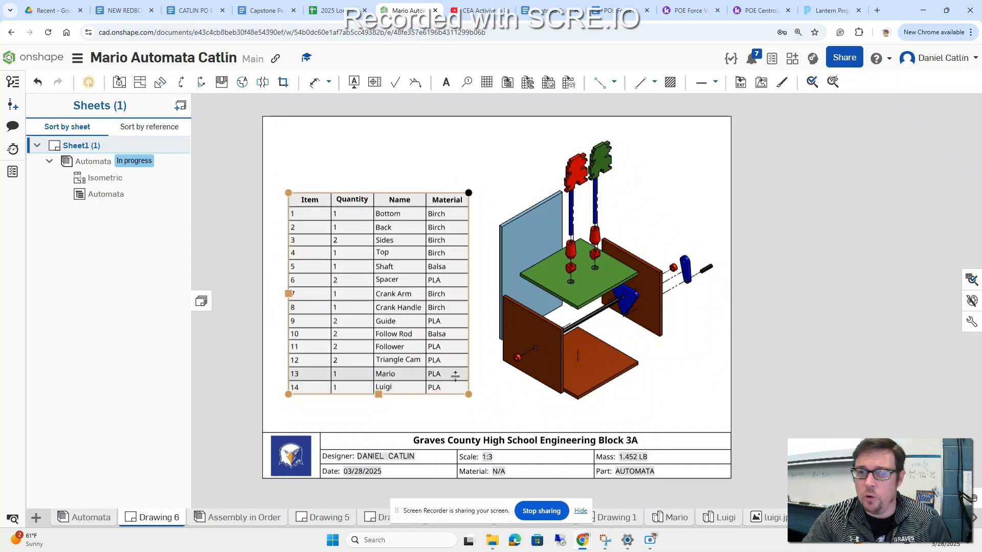
Step: Add circular item-number callouts 14 to the green Luigi figure and 13 to the red Mario figure, placing them beside the figures
{"action": "left_click", "coordinate": [468, 84]}
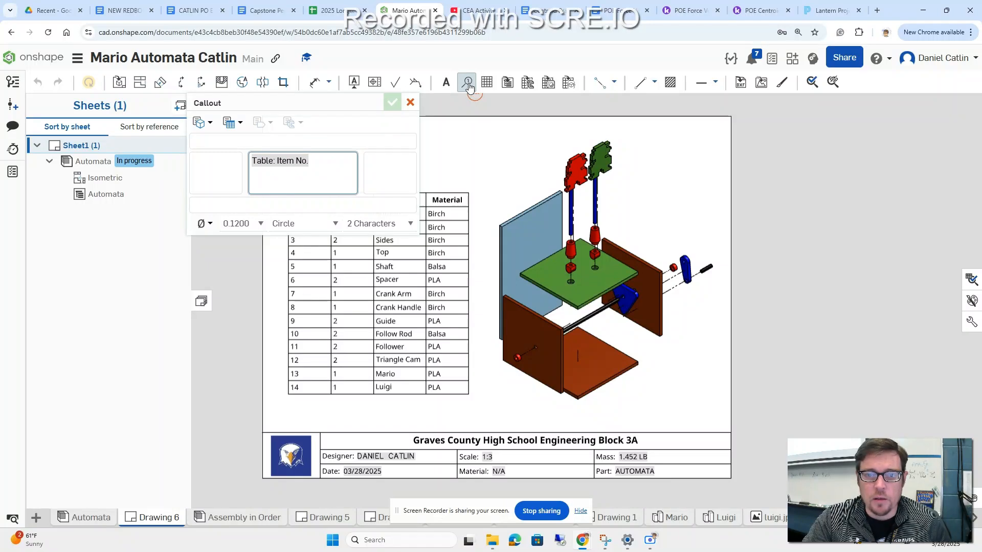
{"action": "left_click", "coordinate": [289, 169]}
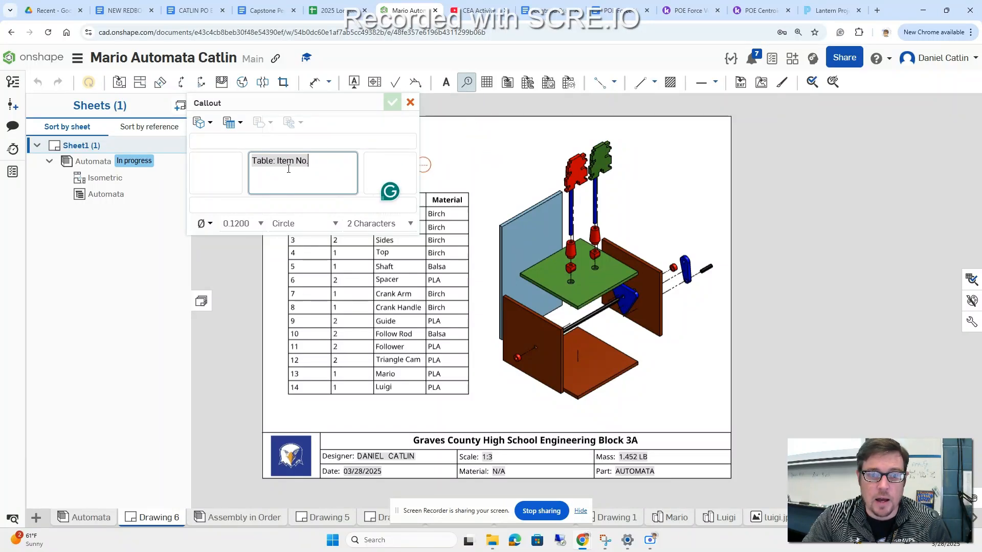
{"action": "left_click", "coordinate": [604, 162]}
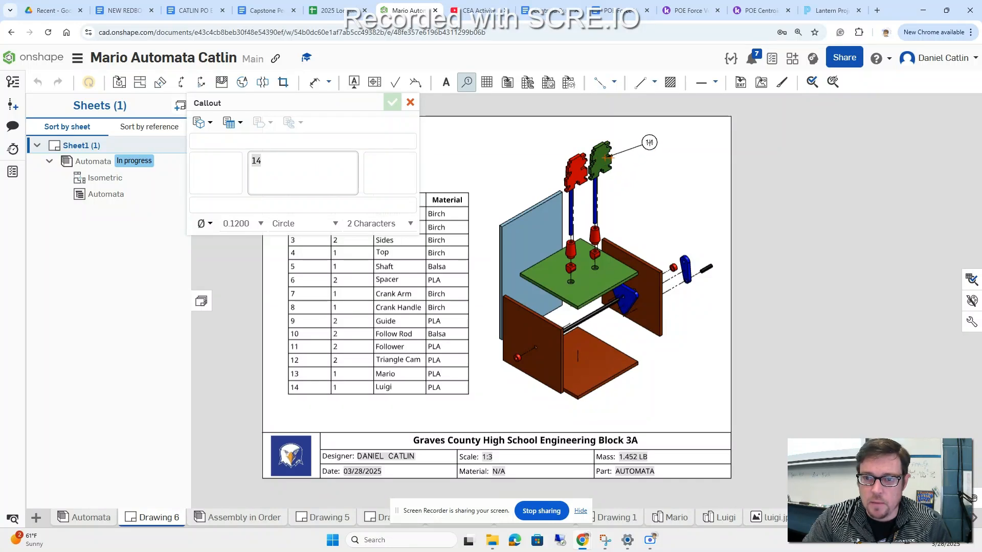
{"action": "left_click", "coordinate": [650, 143]}
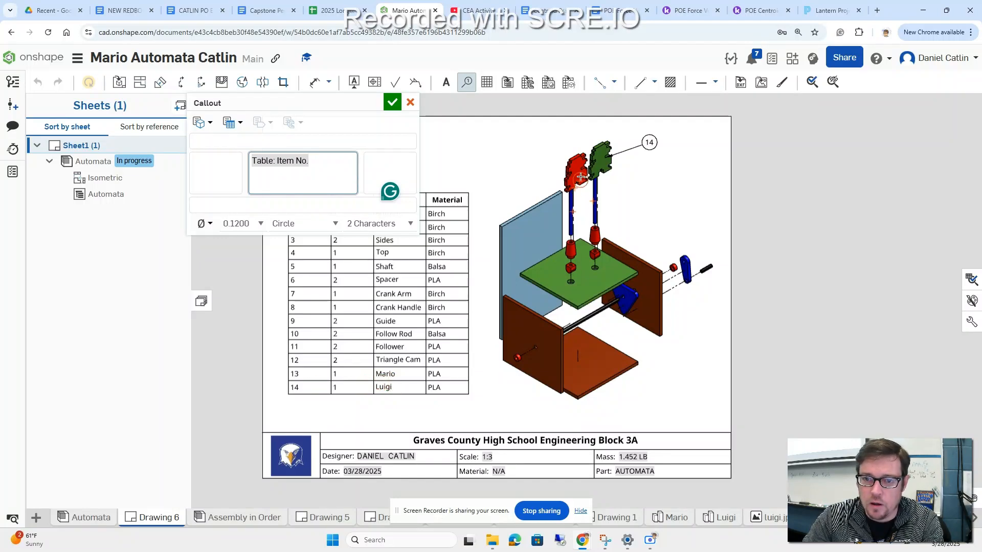
{"action": "left_click", "coordinate": [574, 162]}
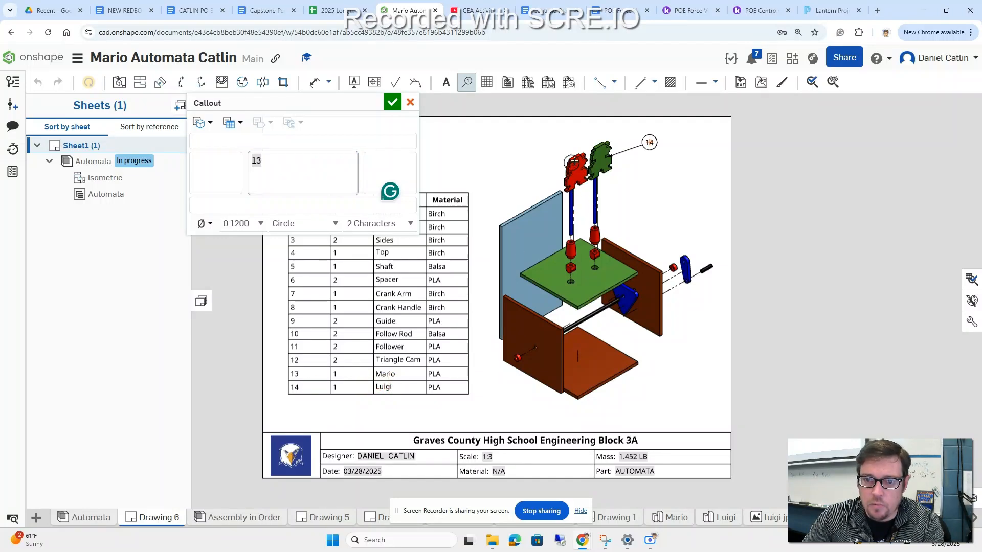
{"action": "left_click", "coordinate": [561, 135]}
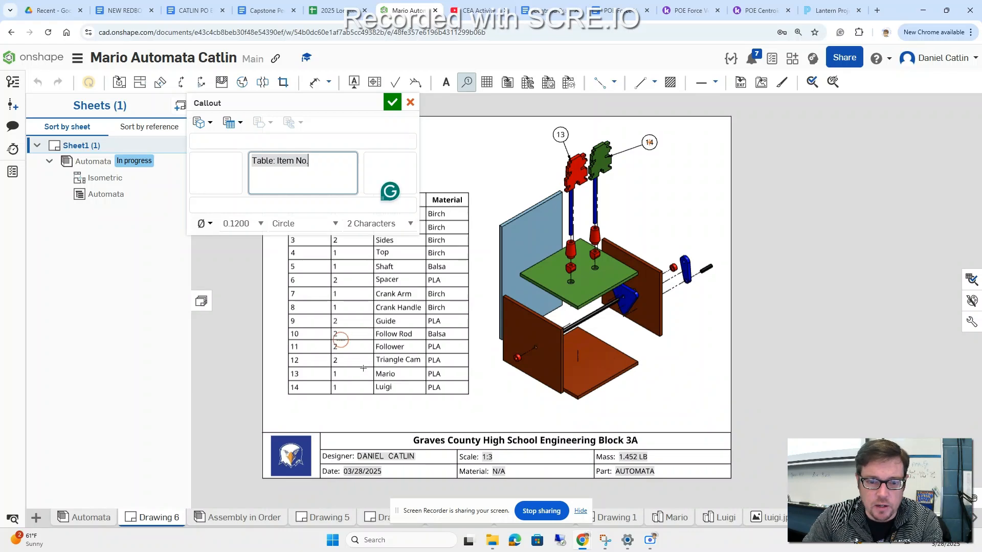
Step: Add item-number callouts 2 to the light blue back panel and 10 to the follow rod under Luigi
{"action": "left_click", "coordinate": [528, 234]}
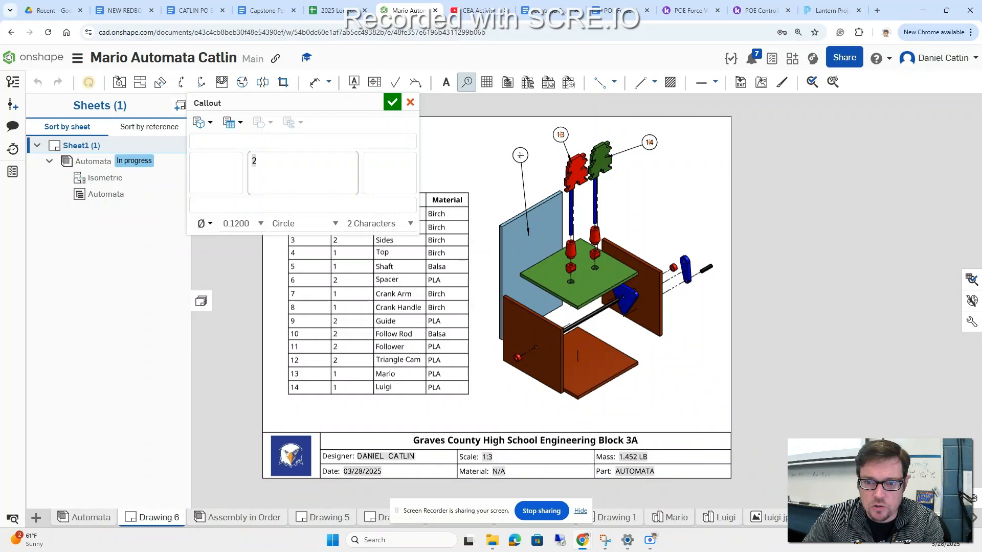
{"action": "left_click", "coordinate": [521, 156]}
{"action": "scroll", "coordinate": [603, 201], "scroll_direction": "up", "scroll_amount": 3}
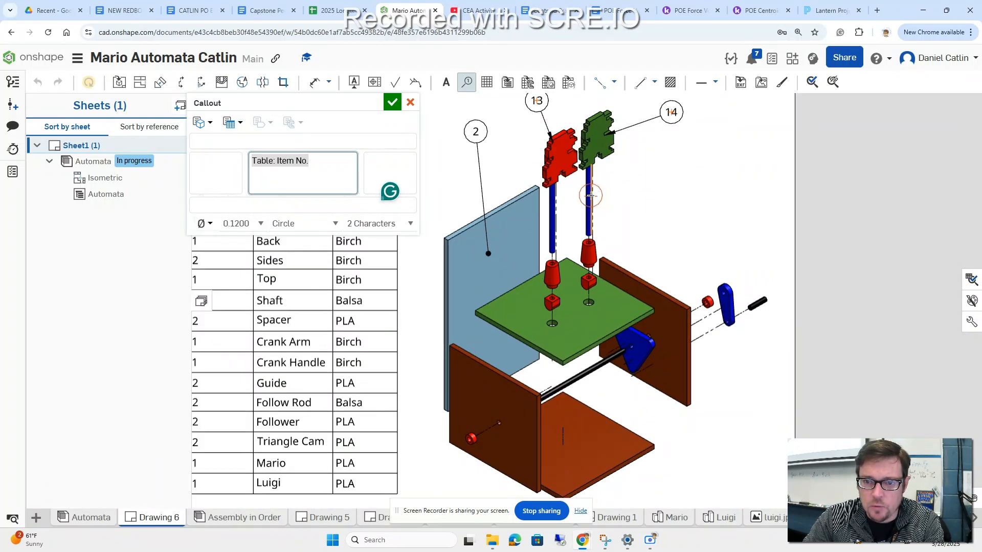
{"action": "left_click", "coordinate": [591, 195]}
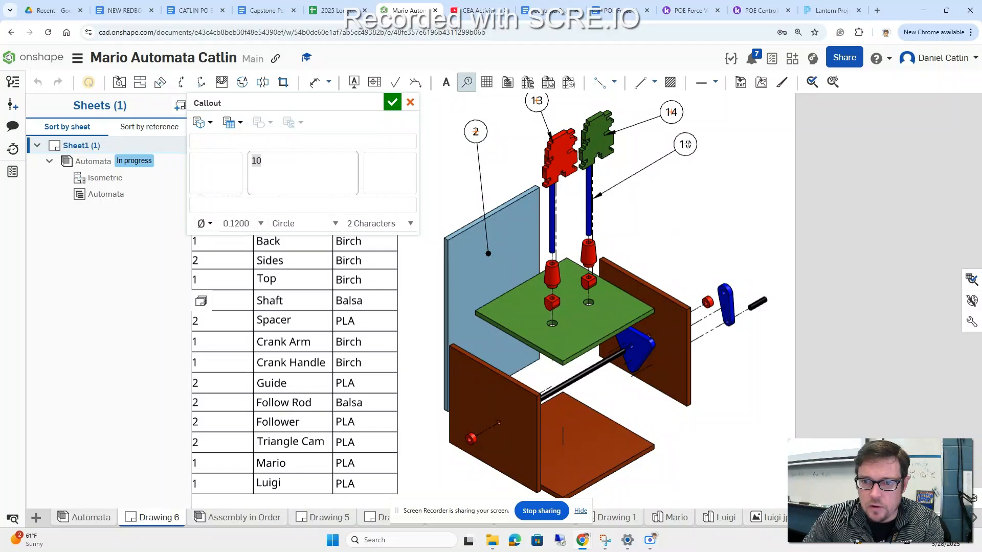
{"action": "left_click", "coordinate": [689, 143]}
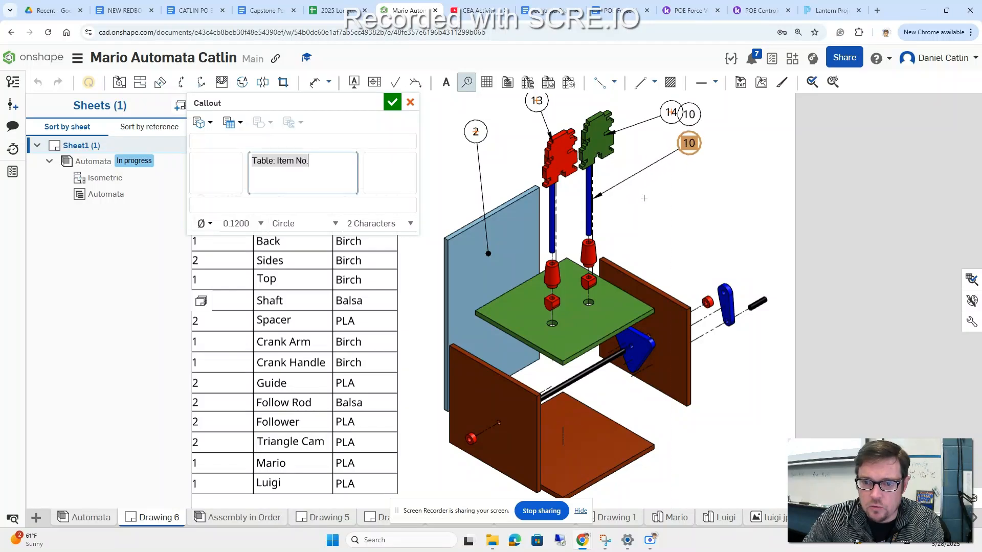
Step: Add item-number callouts 9 to the guide and 11 to the follower under Luigi, and 3 to the side panel nearest the crank
{"action": "left_click", "coordinate": [593, 253]}
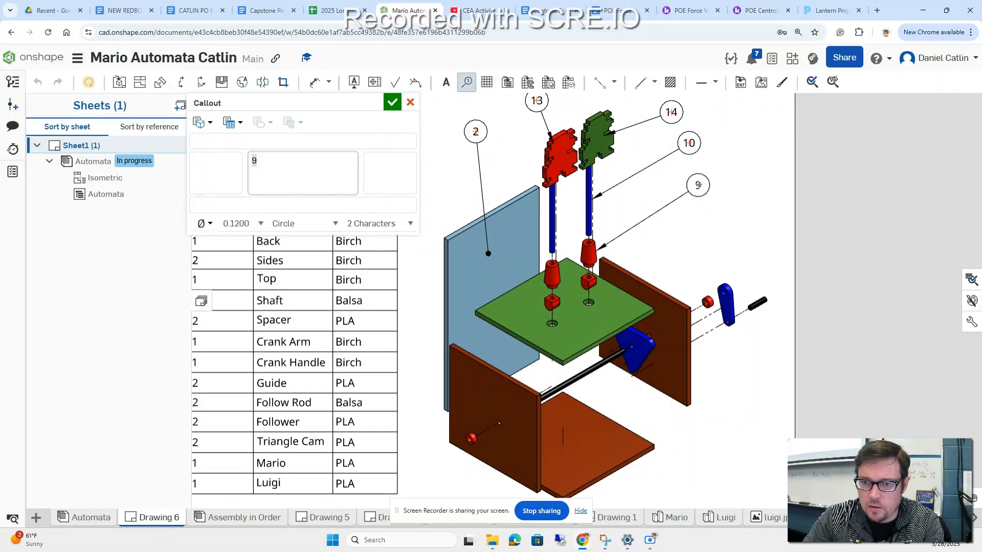
{"action": "left_click", "coordinate": [700, 175]}
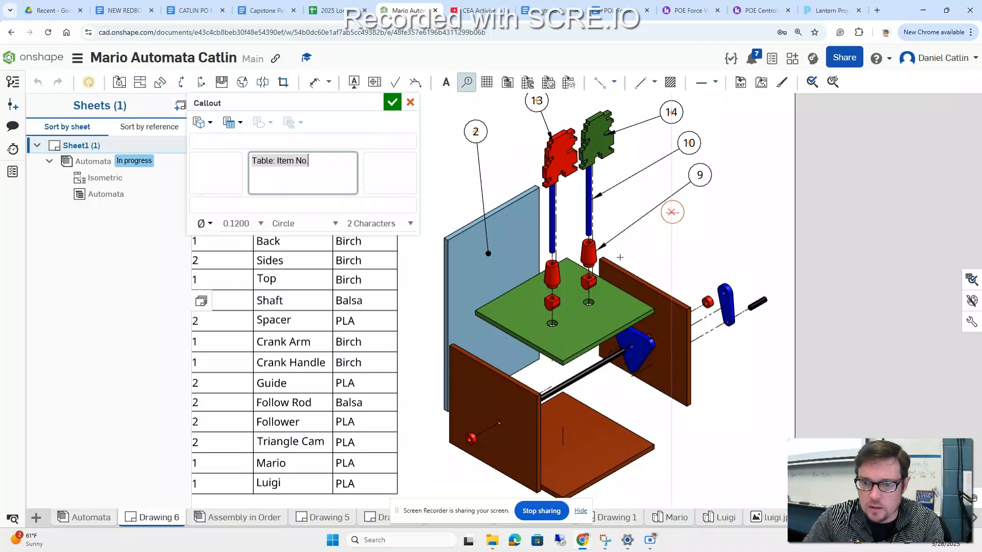
{"action": "left_click", "coordinate": [587, 284]}
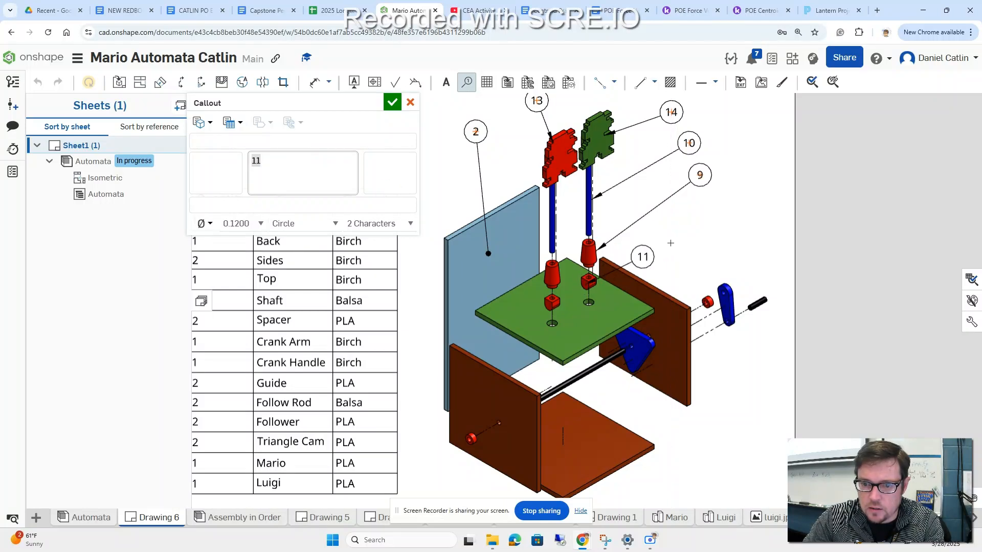
{"action": "left_click", "coordinate": [716, 209]}
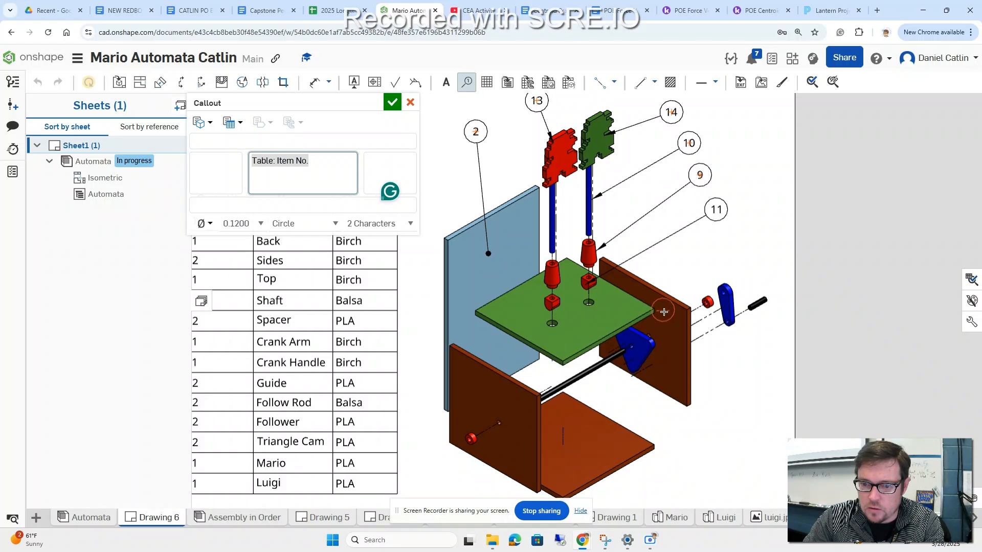
{"action": "left_click", "coordinate": [663, 309]}
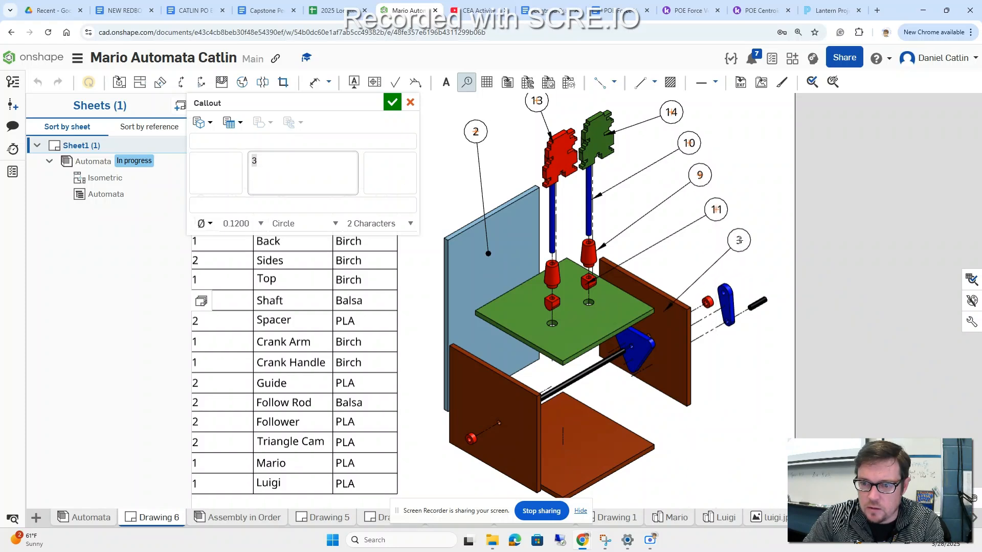
{"action": "left_click", "coordinate": [739, 240]}
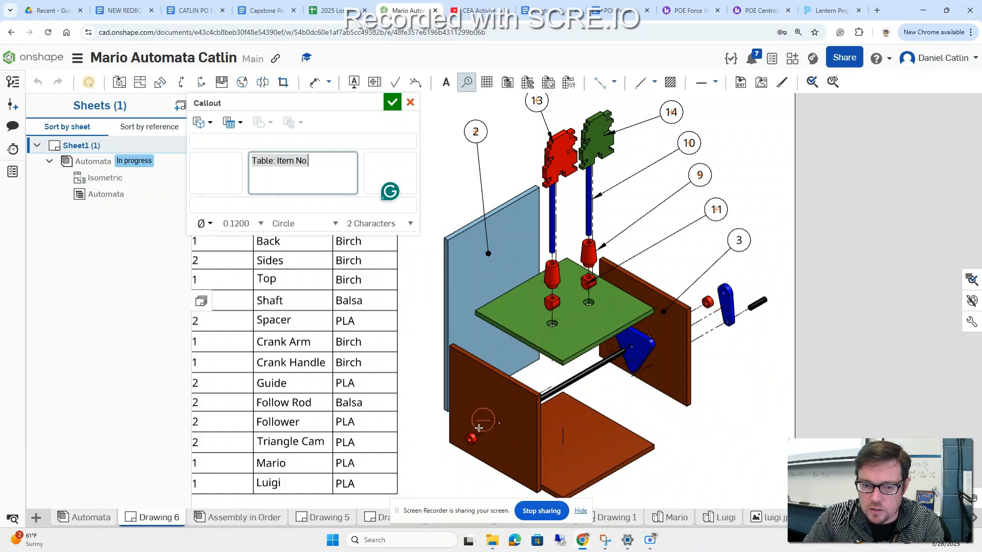
Step: Add item-number callouts 6 to the crank-side spacer, 7 to the blue crank arm and 8 to the black crank handle
{"action": "left_click", "coordinate": [706, 302]}
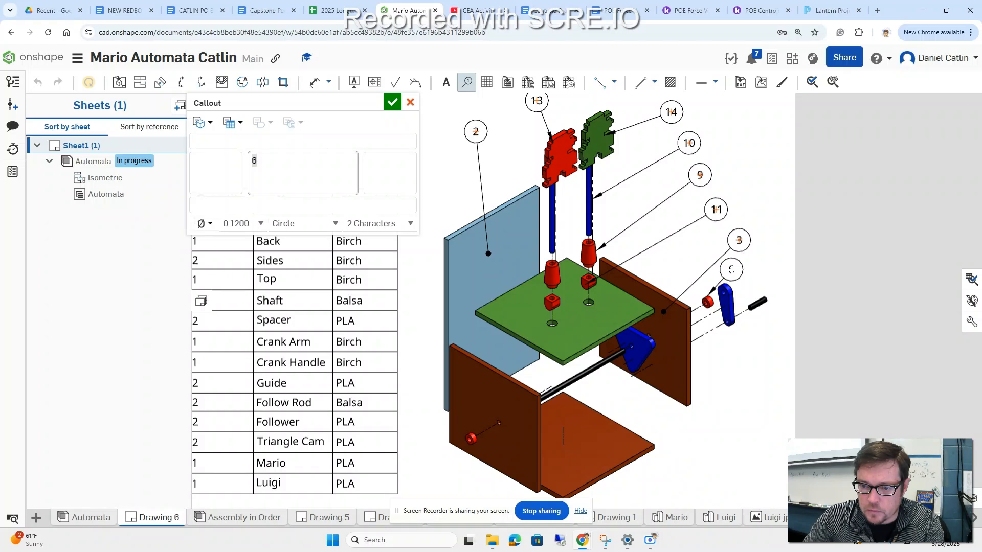
{"action": "left_click", "coordinate": [731, 269]}
{"action": "left_click", "coordinate": [728, 304]}
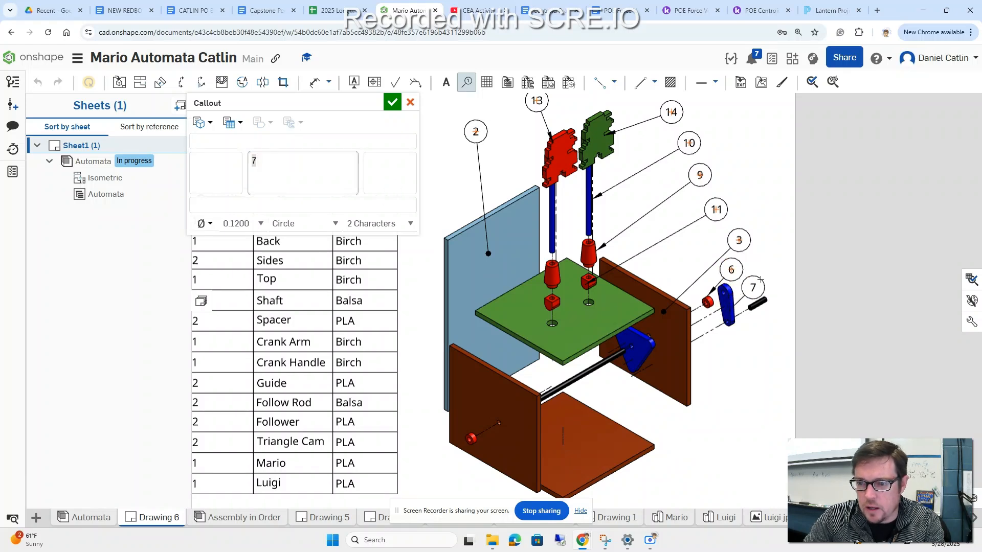
{"action": "left_click", "coordinate": [769, 241]}
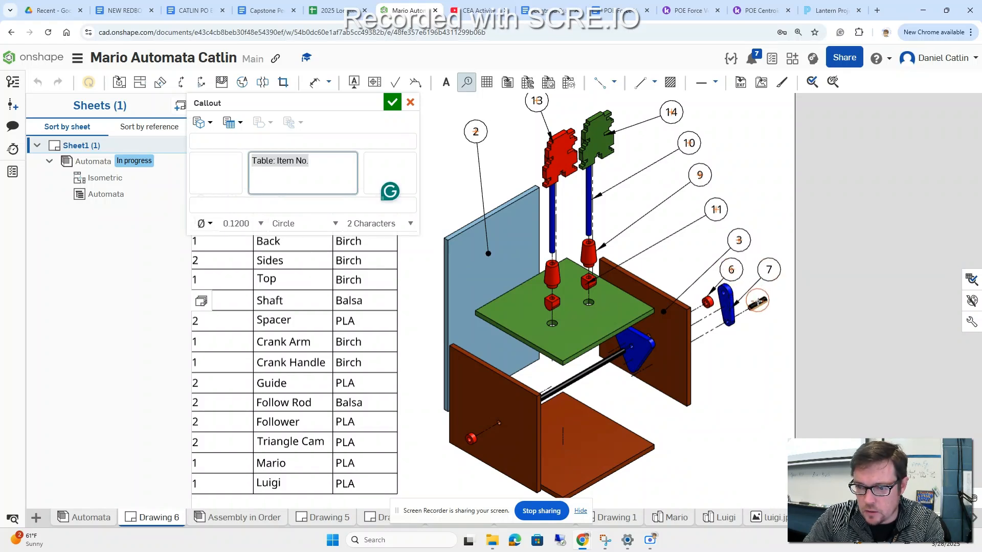
{"action": "left_click", "coordinate": [756, 306]}
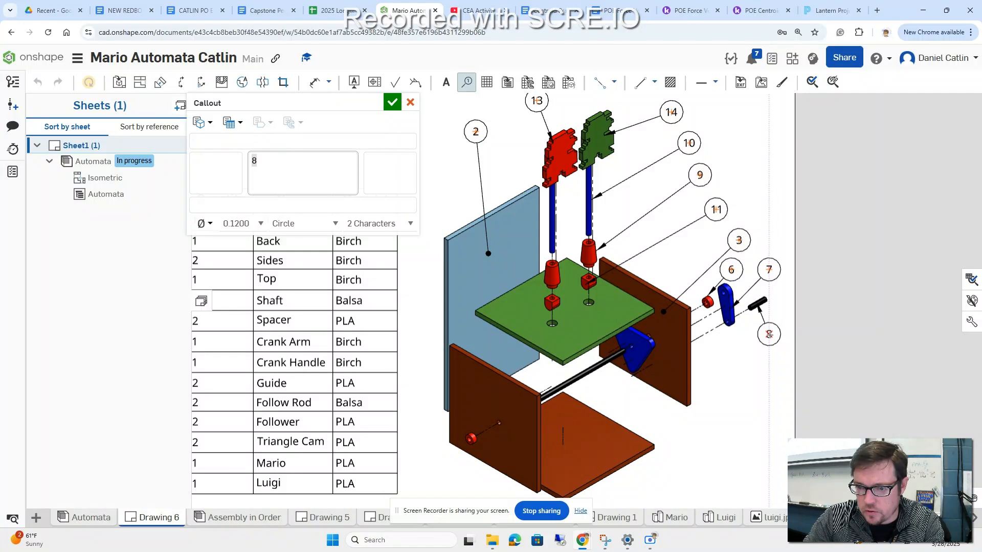
{"action": "left_click", "coordinate": [768, 335]}
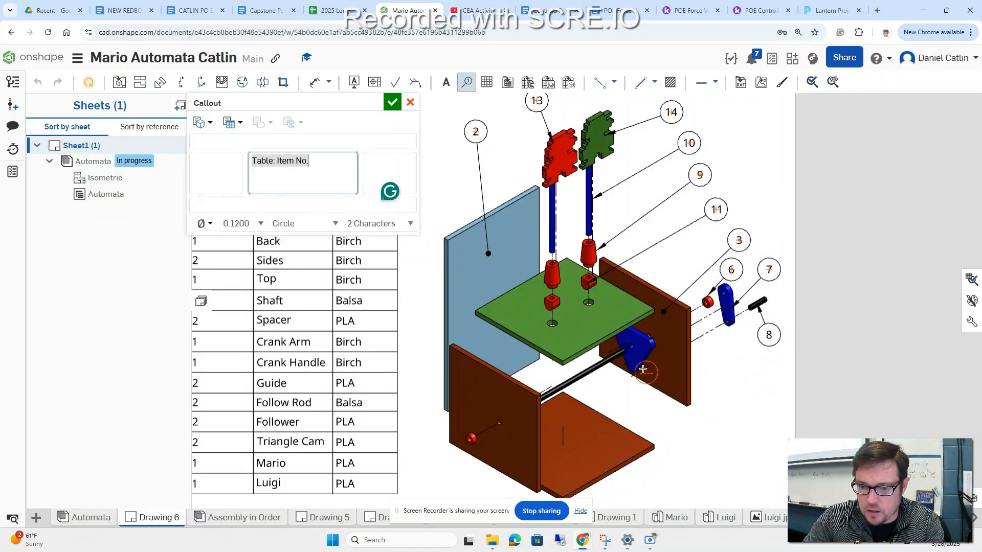
Step: Add item-number callouts 12 to the blue triangle cam, 5 to the black shaft and 1 to the orange bottom panel
{"action": "left_click", "coordinate": [641, 355]}
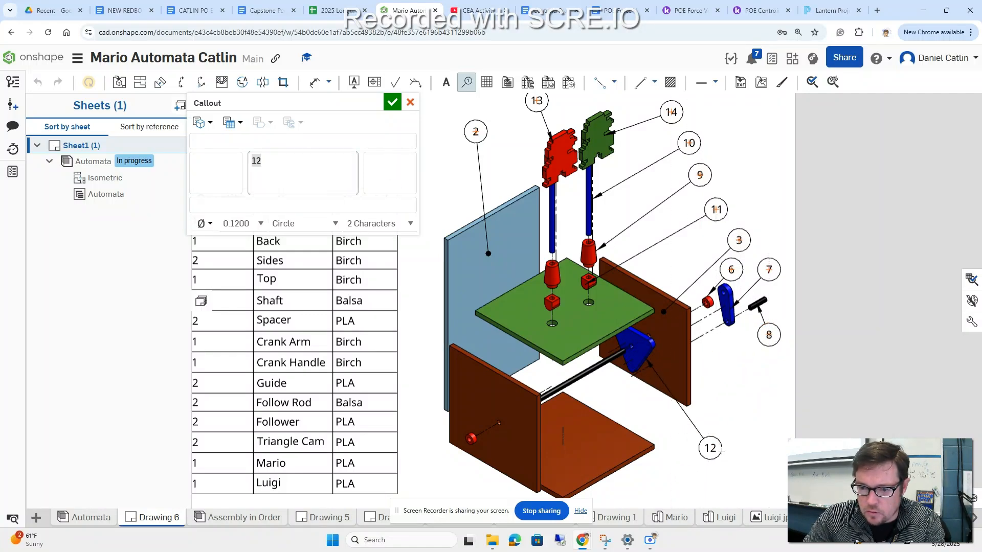
{"action": "left_click", "coordinate": [740, 427]}
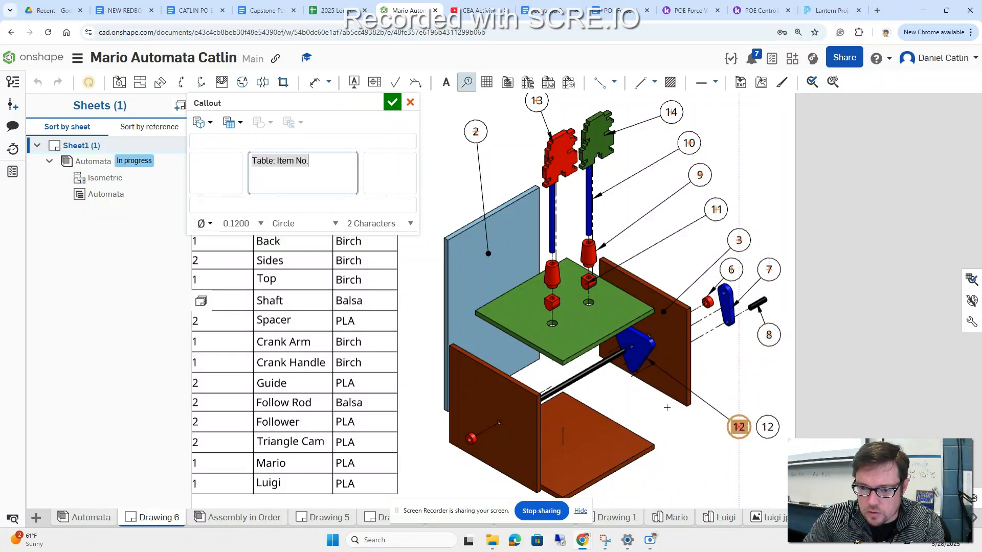
{"action": "left_click", "coordinate": [601, 366]}
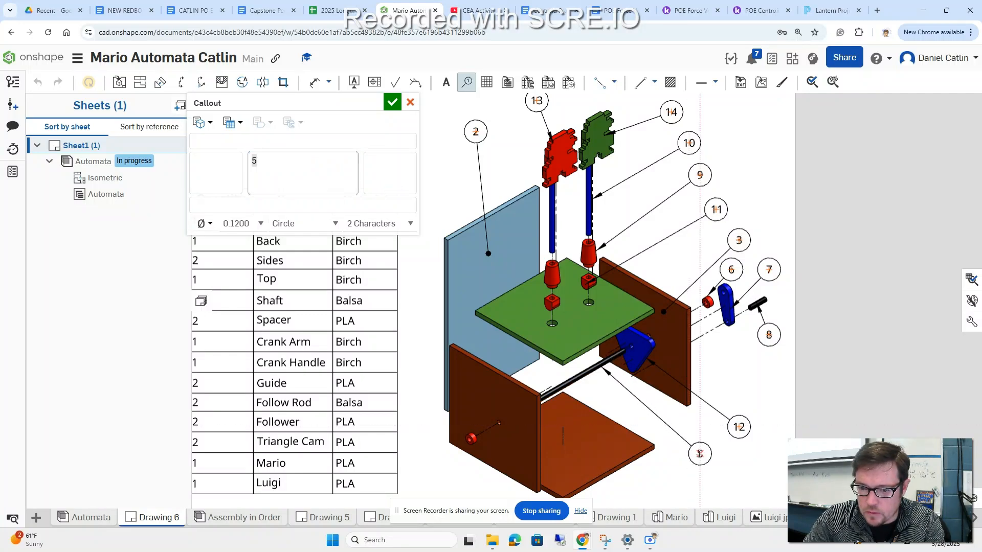
{"action": "left_click", "coordinate": [700, 454]}
{"action": "left_click", "coordinate": [619, 452]}
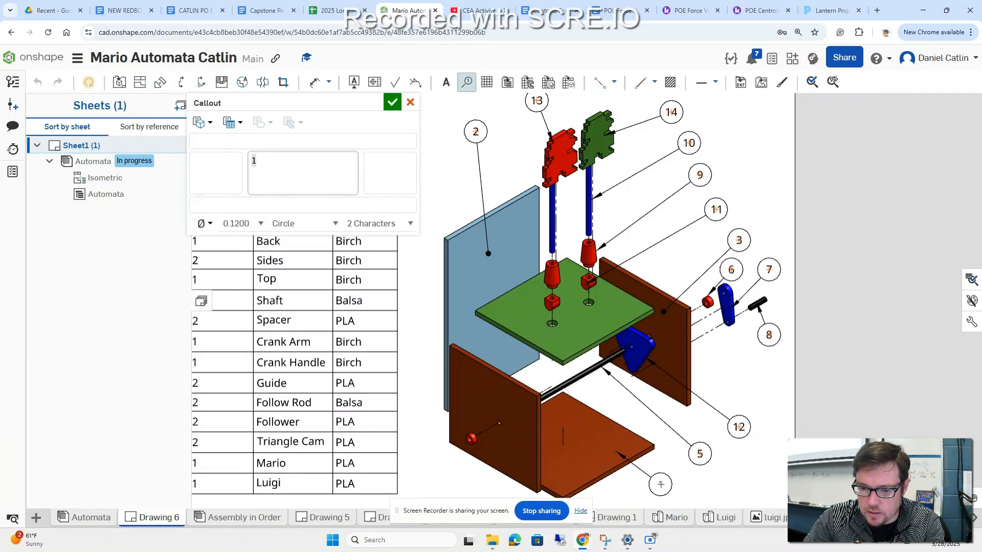
{"action": "left_click", "coordinate": [660, 484]}
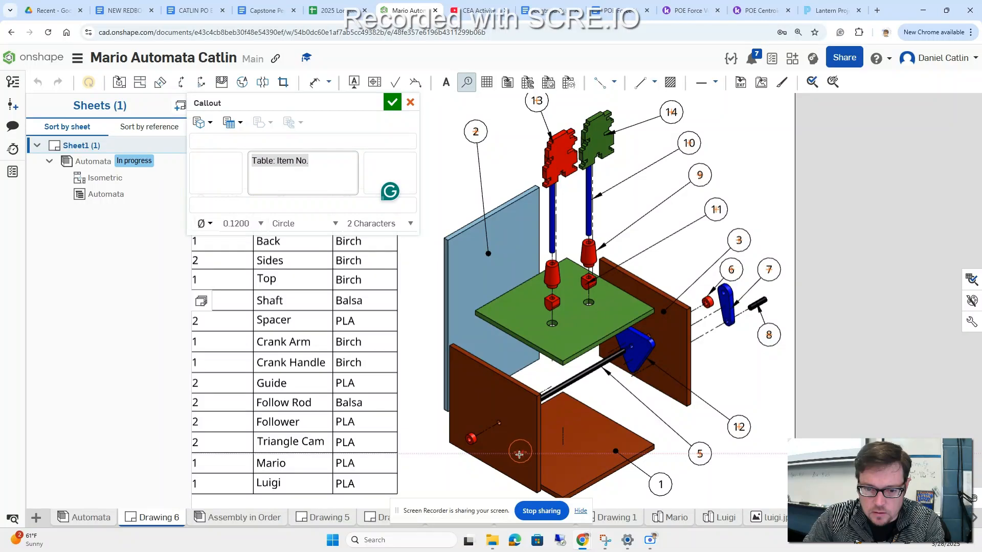
Step: Add item-number callouts 3 to the front-left side panel, 6 to its red spacer and 4 to the green top panel, and finish the callouts
{"action": "left_click", "coordinate": [518, 451]}
{"action": "left_click", "coordinate": [489, 486]}
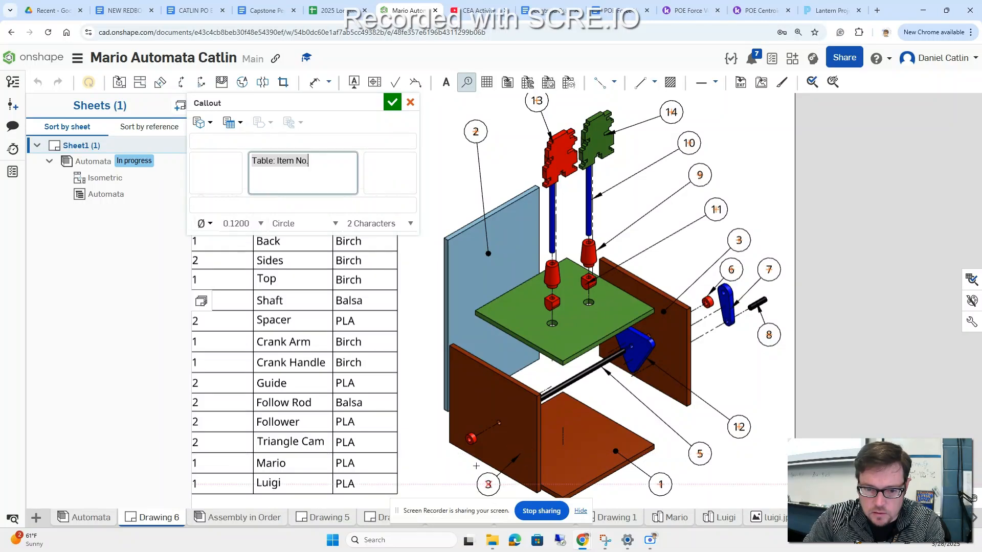
{"action": "left_click", "coordinate": [470, 439]}
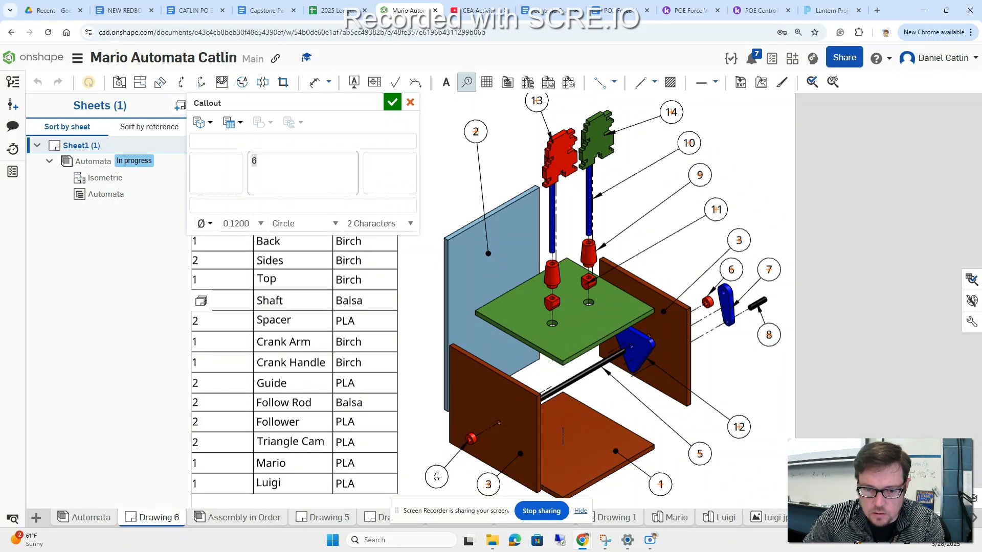
{"action": "left_click", "coordinate": [437, 477]}
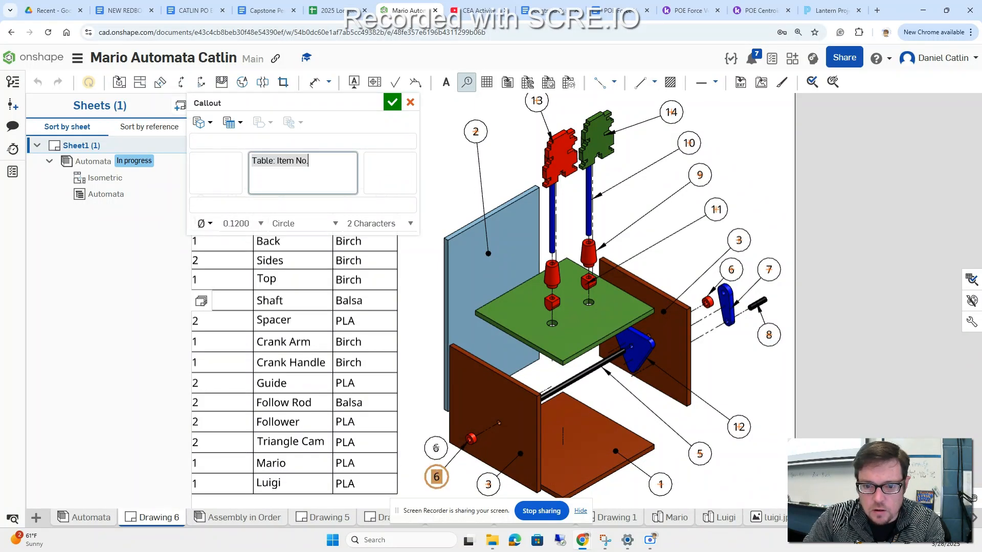
{"action": "left_click", "coordinate": [519, 310]}
{"action": "left_click", "coordinate": [422, 300]}
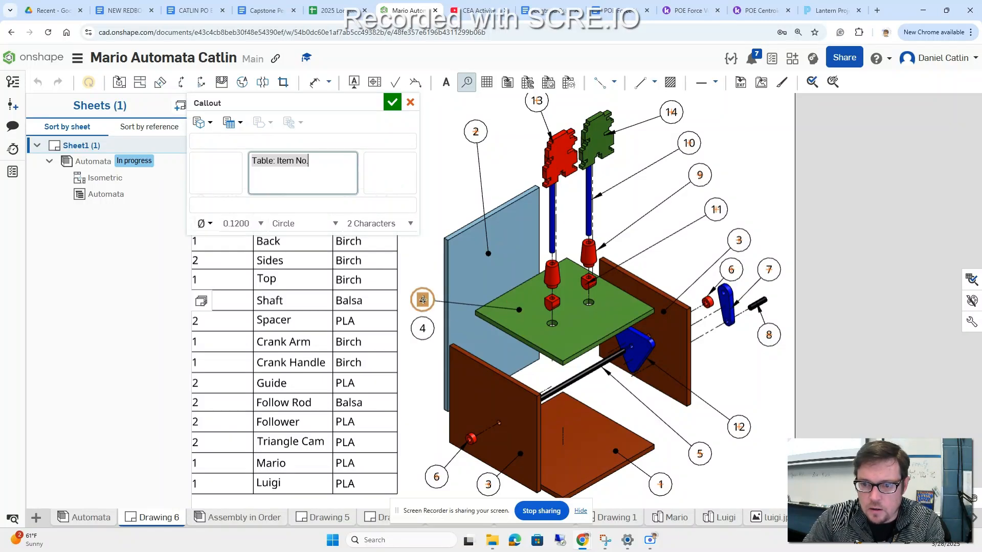
{"action": "scroll", "coordinate": [639, 268], "scroll_direction": "down", "scroll_amount": 3}
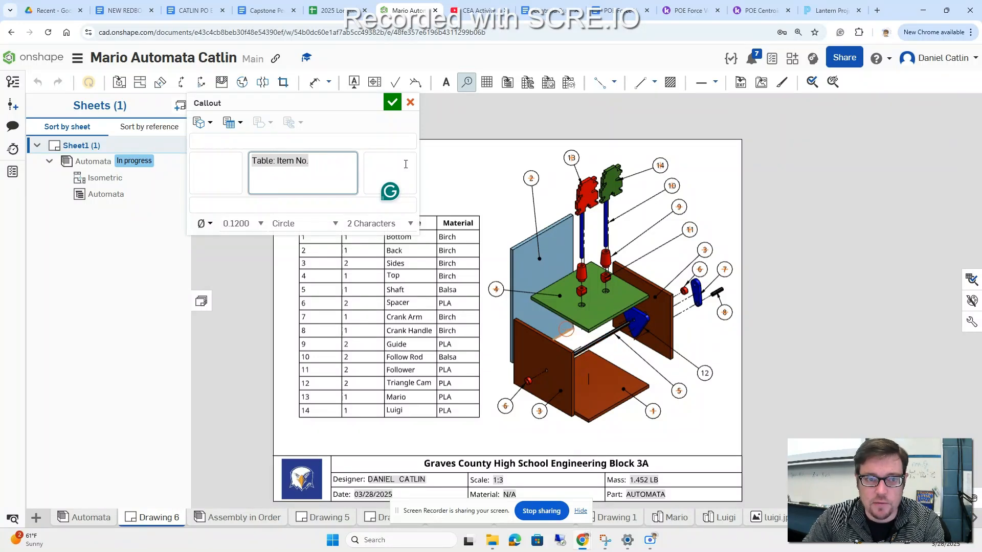
{"action": "left_click", "coordinate": [393, 102]}
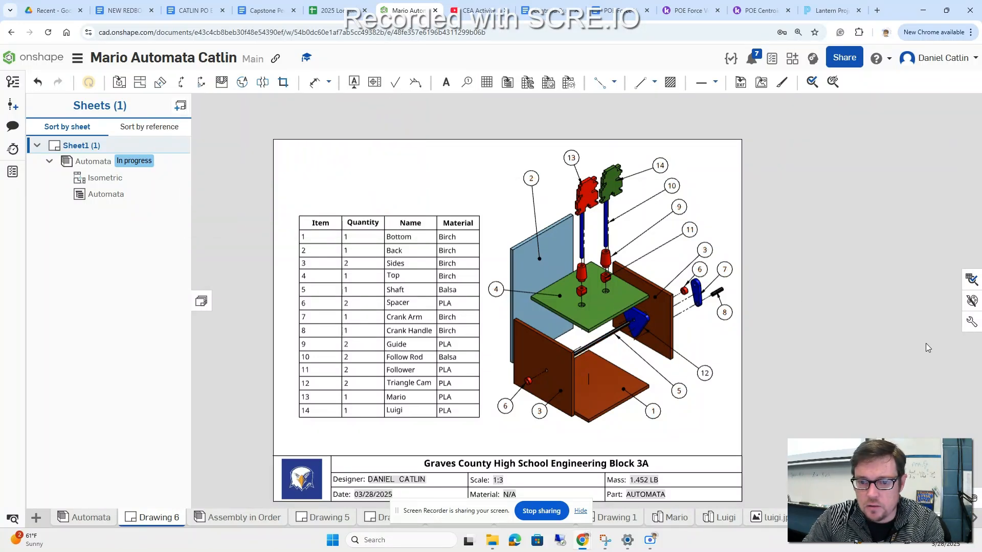
{"action": "scroll", "coordinate": [893, 326], "scroll_direction": "down", "scroll_amount": 1}
{"action": "left_click", "coordinate": [458, 457]}
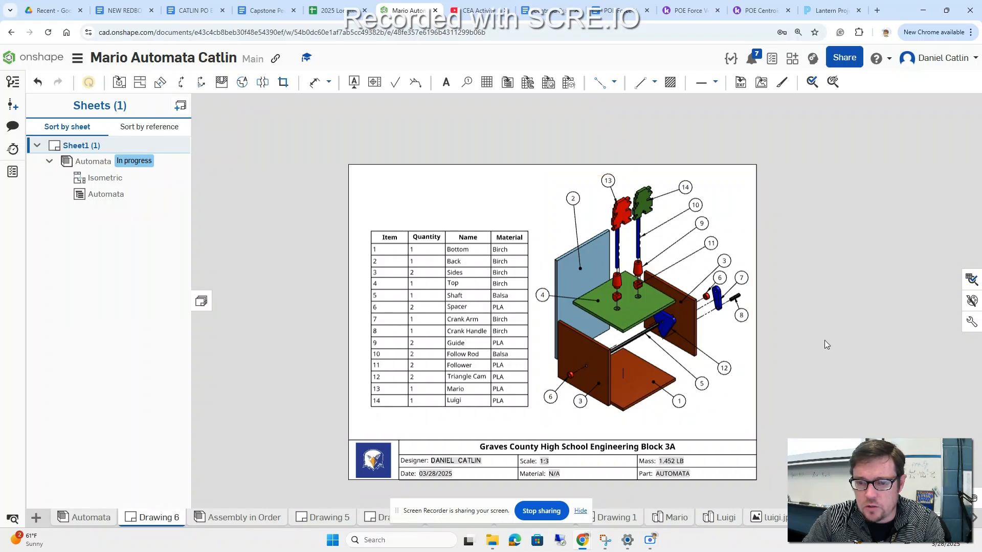
{"action": "scroll", "coordinate": [542, 341], "scroll_direction": "up", "scroll_amount": 1}
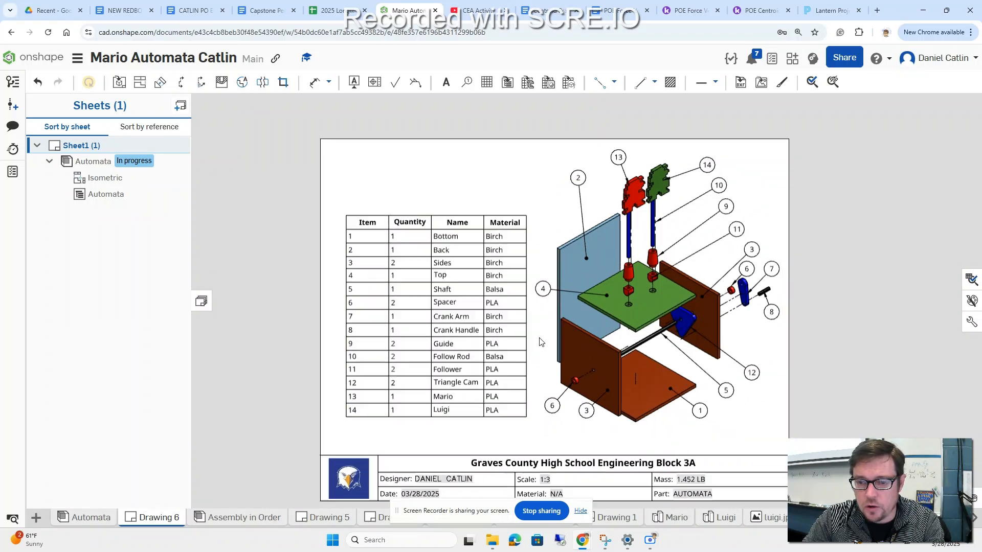
{"action": "middle_click_drag", "start_coordinate": [840, 369], "coordinate": [847, 354]}
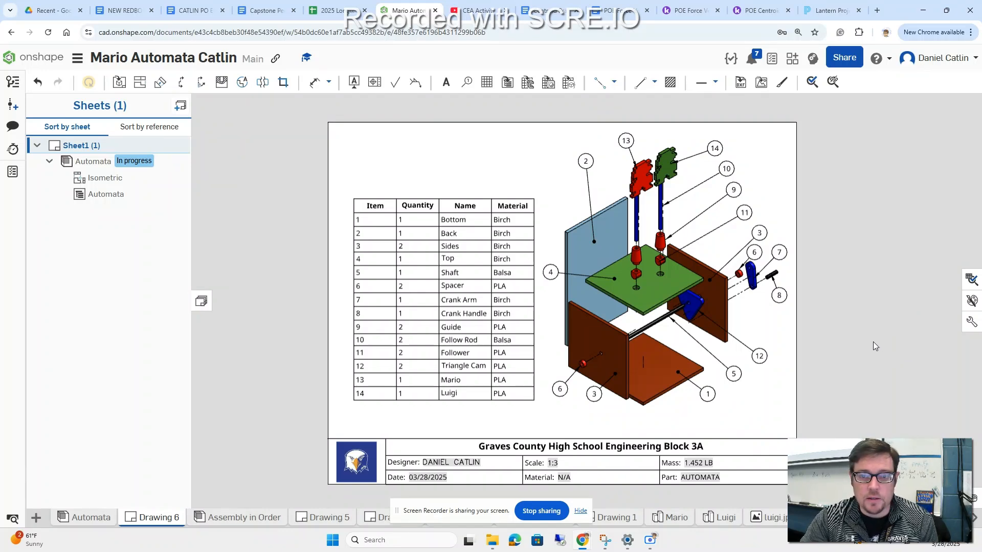
Step: Place a note reading "Automata Exploded View" in the empty area above the BOM table
{"action": "left_click", "coordinate": [448, 88]}
{"action": "left_click", "coordinate": [364, 149]}
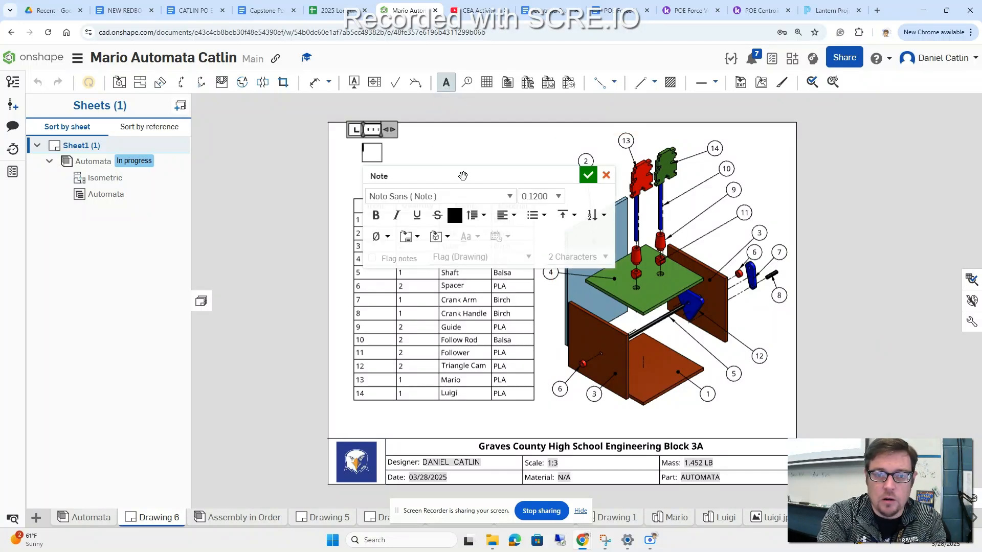
{"action": "type", "text": "Automata"}
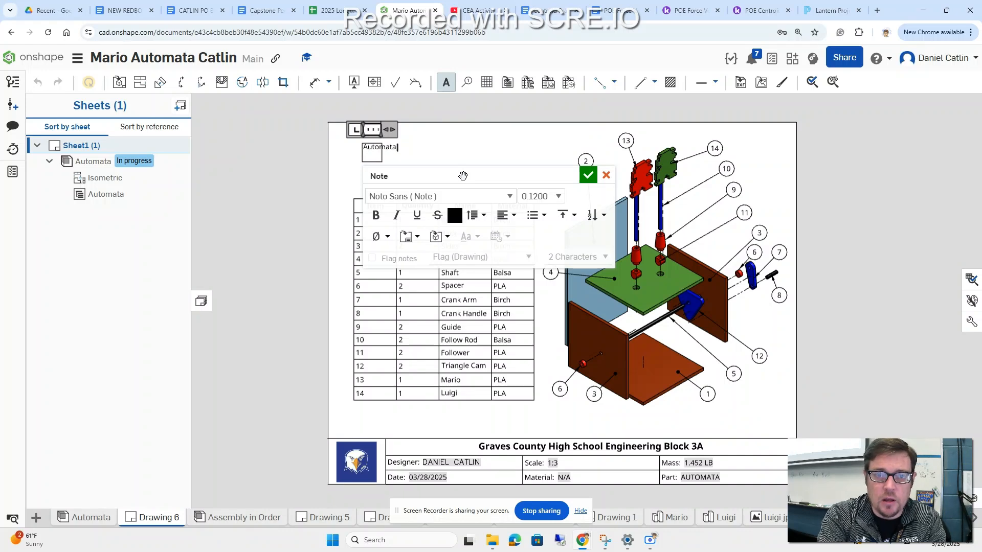
{"action": "key", "text": "Return"}
{"action": "type", "text": "Exploded"}
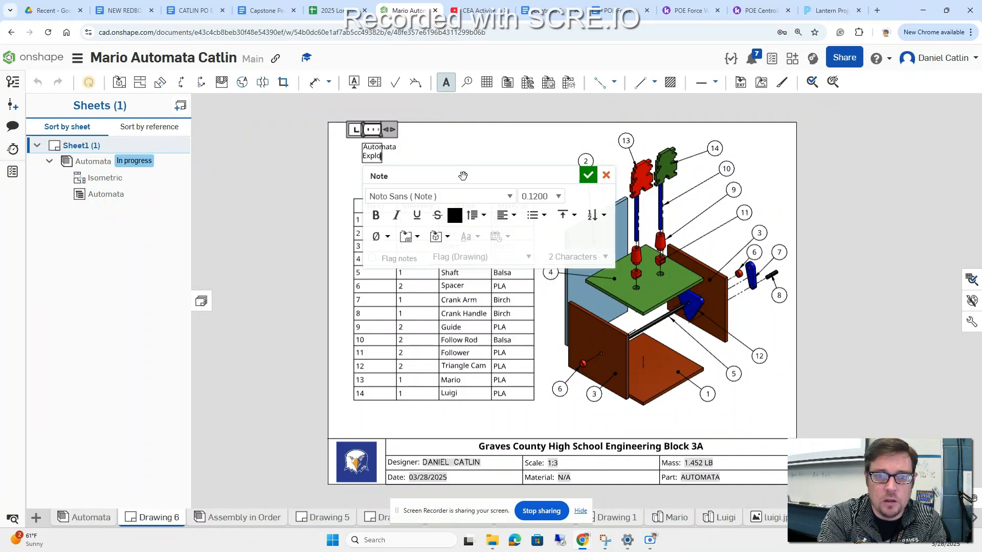
{"action": "key", "text": "Return"}
{"action": "type", "text": "View"}
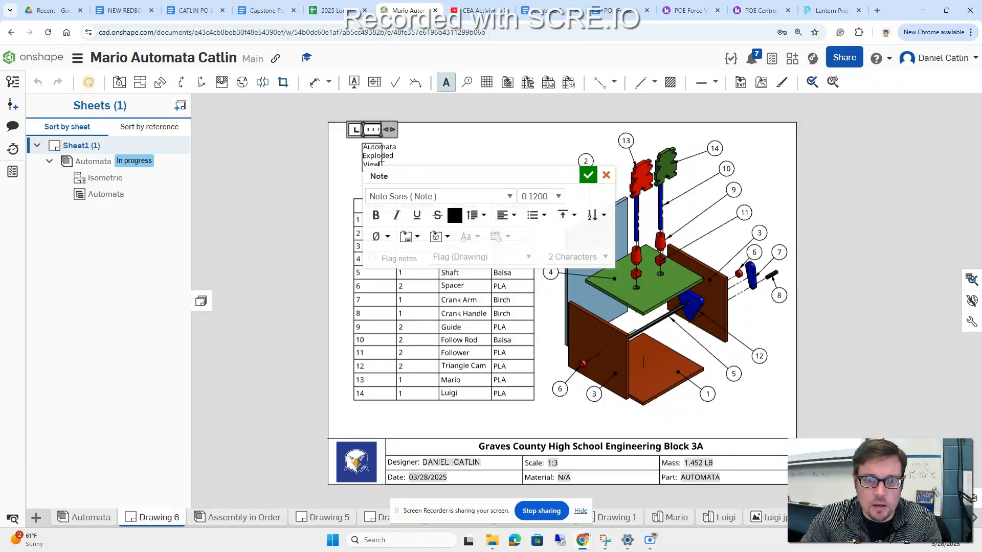
Step: Make all of the note's text bold and change its font to ARItal
{"action": "left_click_drag", "start_coordinate": [380, 164], "coordinate": [362, 146]}
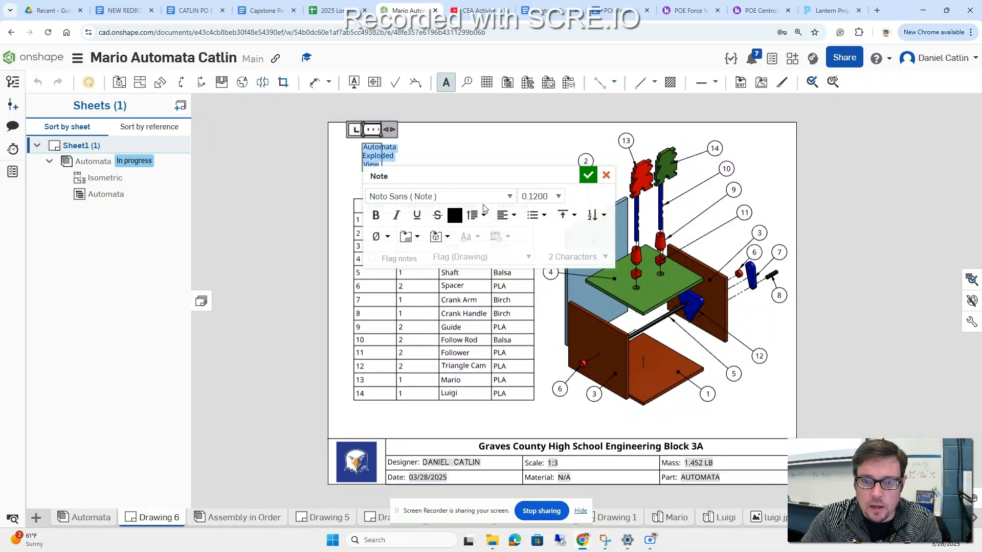
{"action": "left_click", "coordinate": [375, 216]}
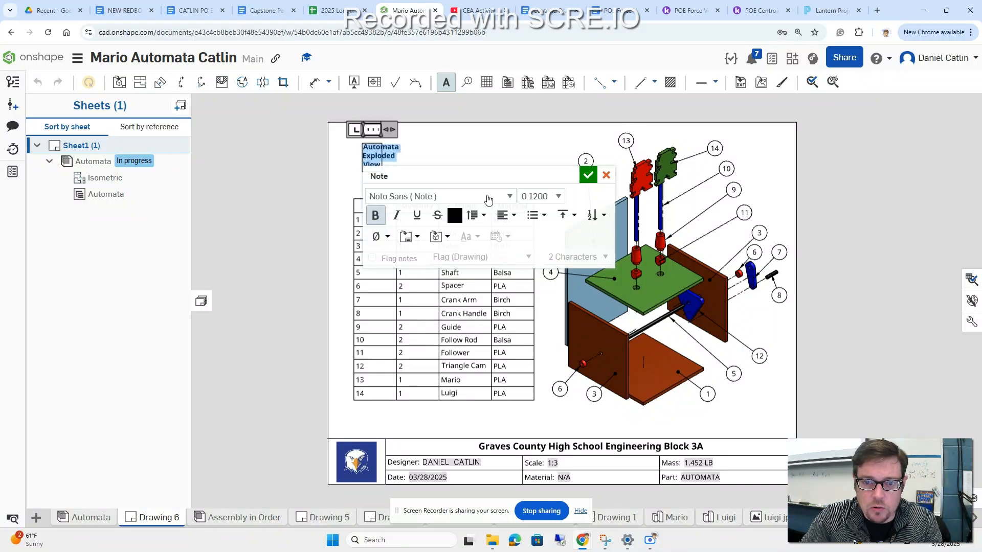
{"action": "left_click", "coordinate": [510, 198]}
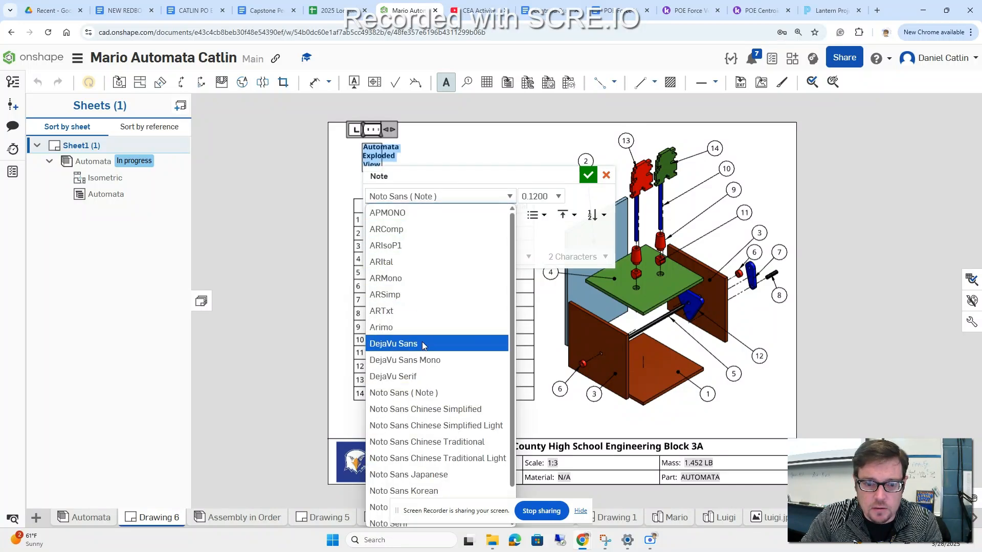
{"action": "left_click", "coordinate": [393, 263]}
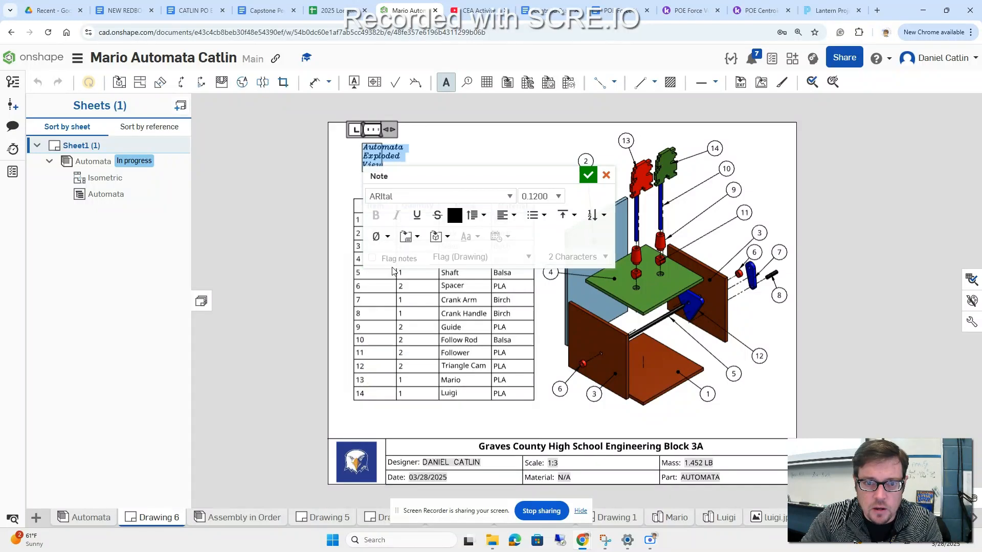
Step: Set the note's text height to 0.25 and widen its text box to the BOM table's outer edge, completing the note
{"action": "left_click", "coordinate": [558, 197]}
{"action": "key", "text": "BackSpace"}
{"action": "key", "text": "BackSpace"}
{"action": "key", "text": "BackSpace"}
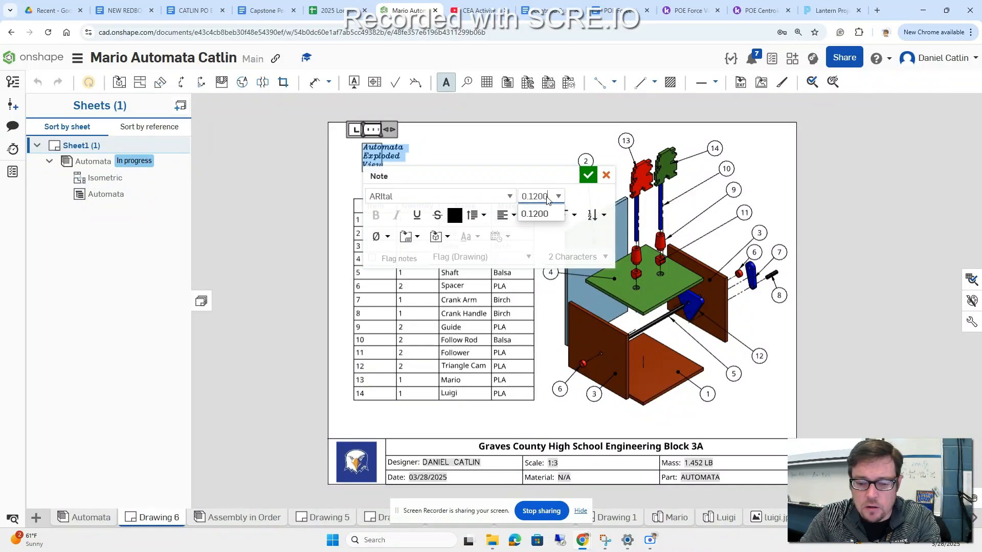
{"action": "key", "text": "BackSpace"}
{"action": "type", "text": "25"}
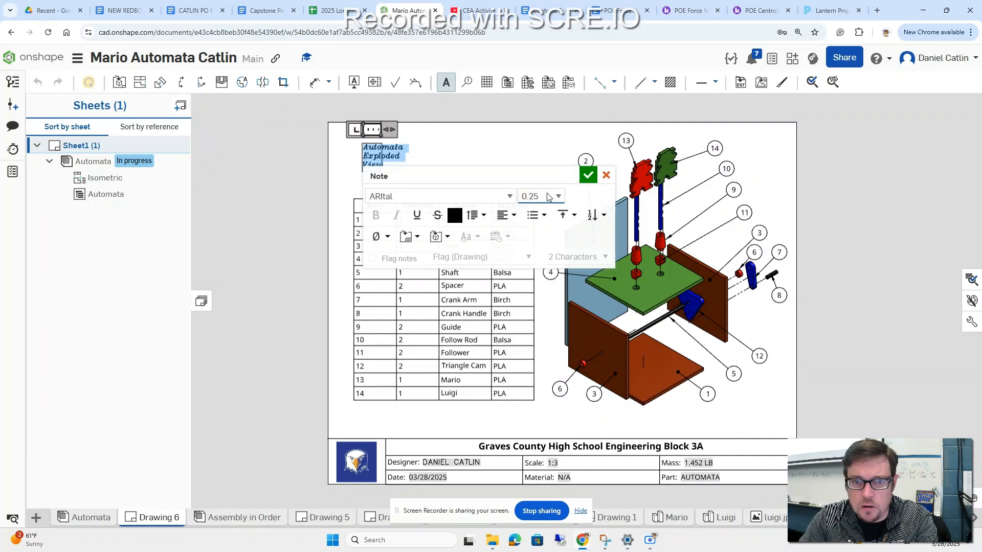
{"action": "key", "text": "Return"}
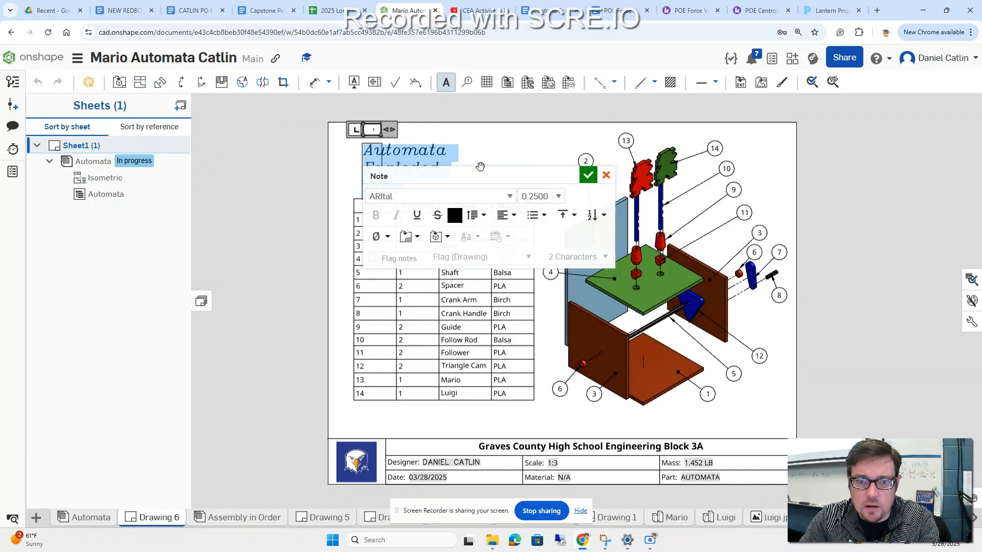
{"action": "left_click_drag", "start_coordinate": [391, 130], "coordinate": [533, 134]}
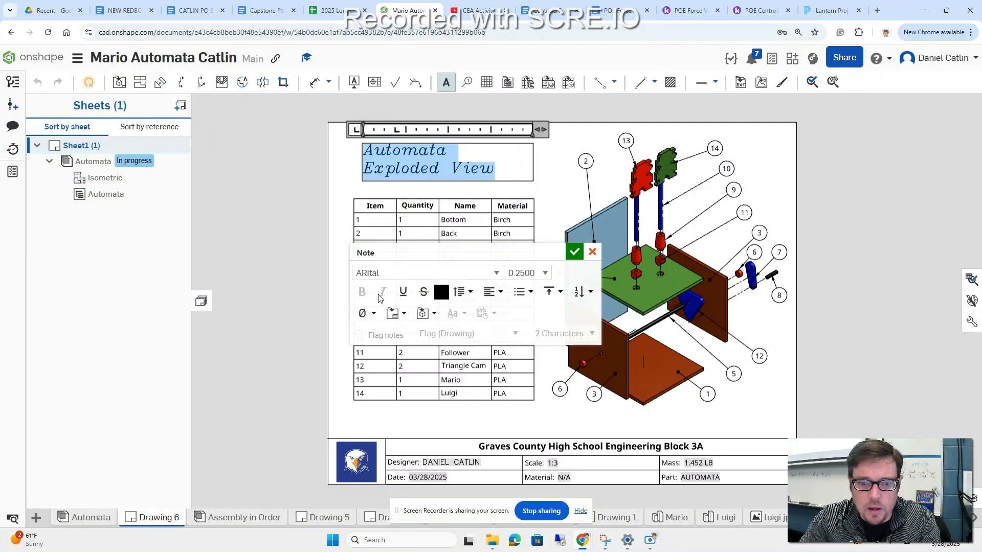
{"action": "left_click", "coordinate": [575, 252]}
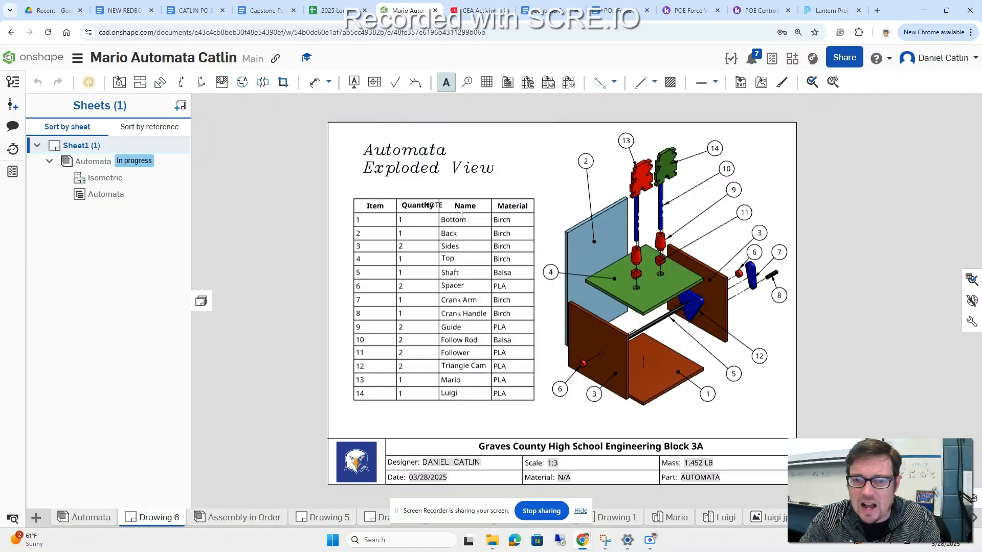